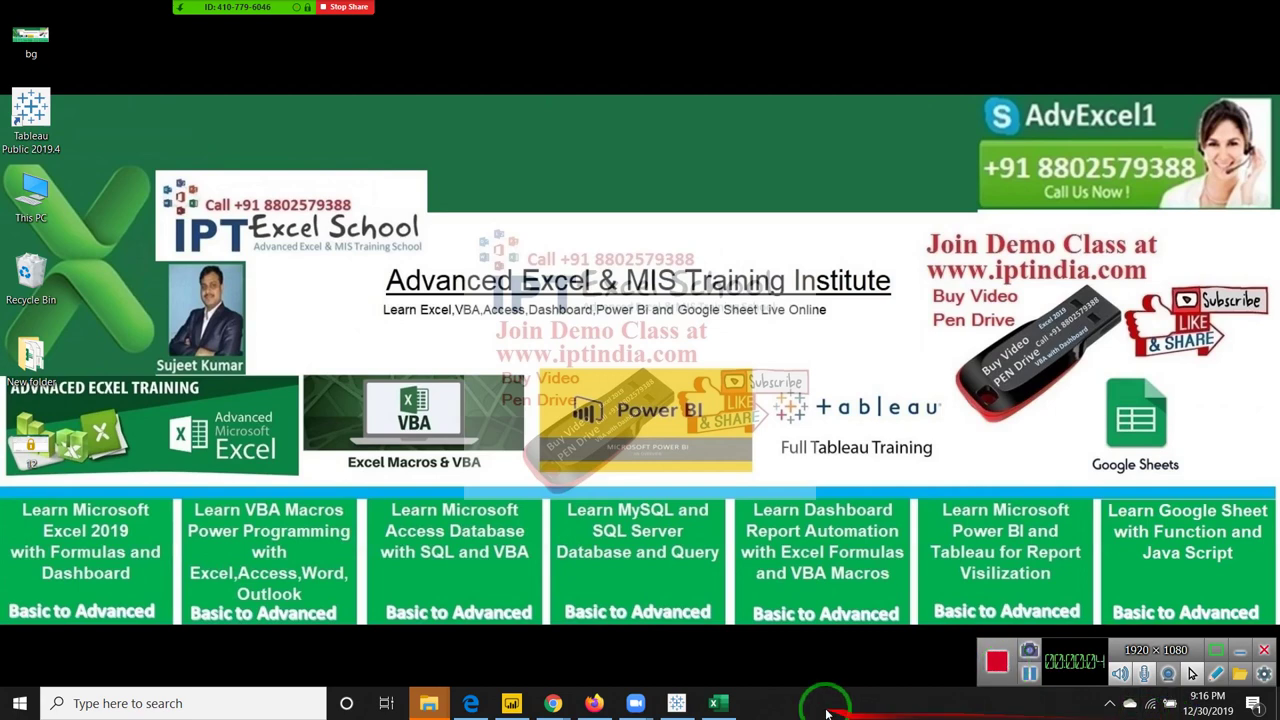
# Step: Restore the Book1 workbook window that holds the bank and hours table
pyautogui.click(735, 710)
# Step: Enter IDBI as the bank in cell A6
pyautogui.click(310, 302)
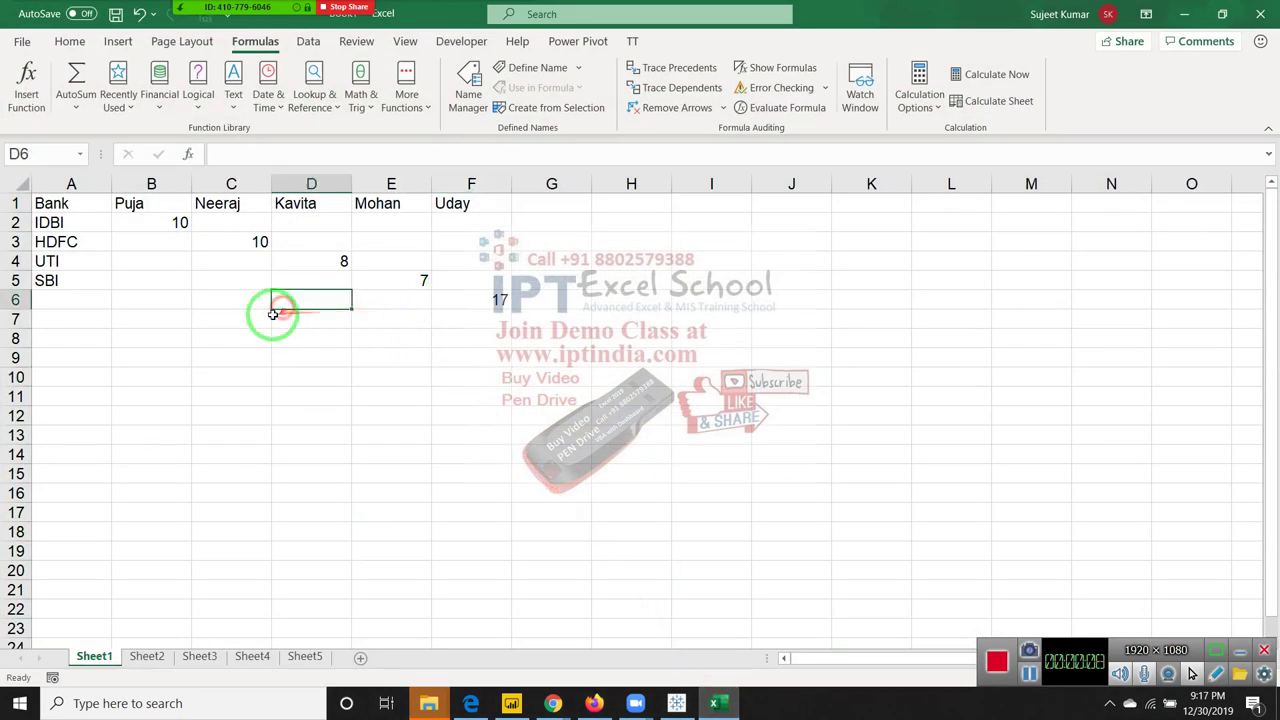
pyautogui.moveTo(60, 206); pyautogui.dragTo(489, 287)
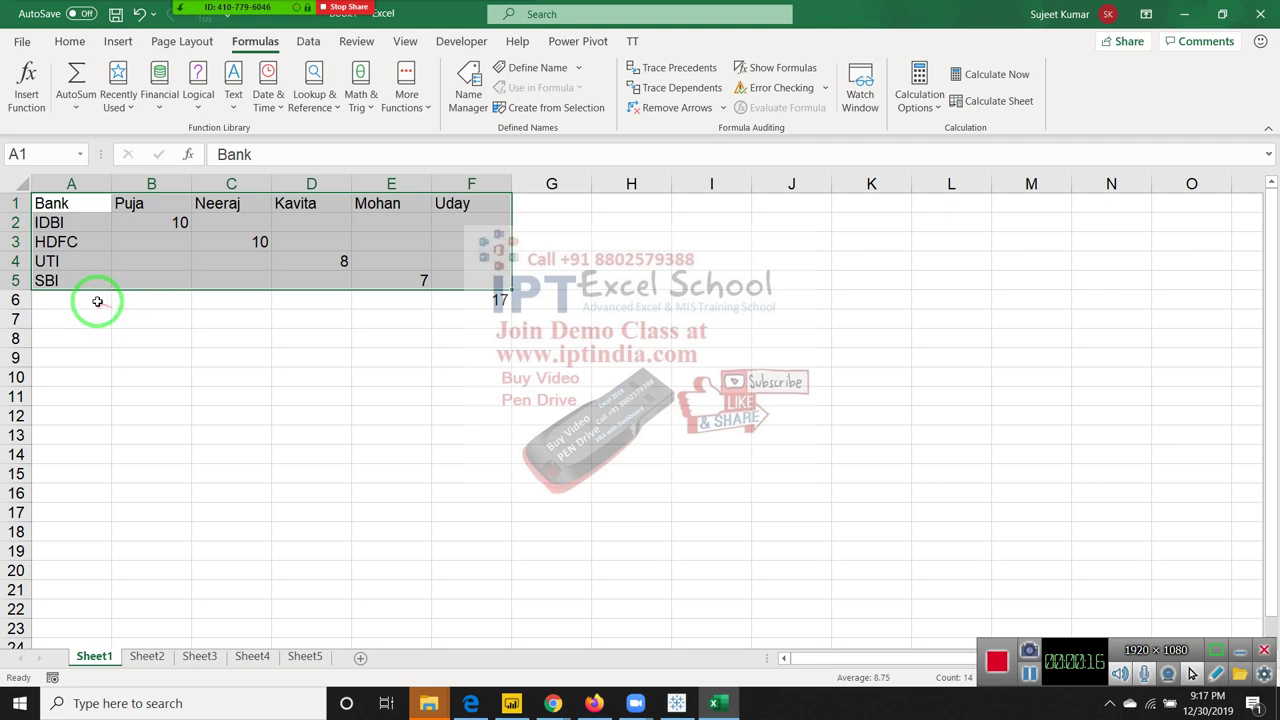
pyautogui.click(124, 203)
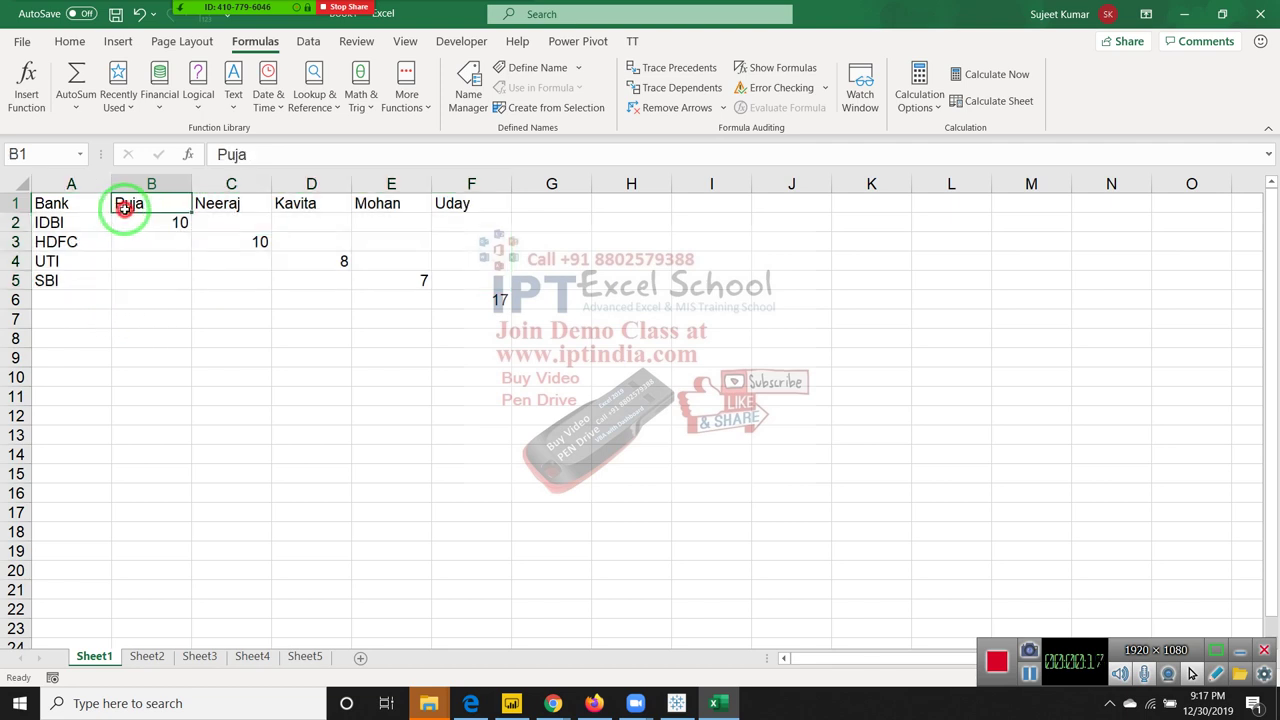
pyautogui.click(54, 296)
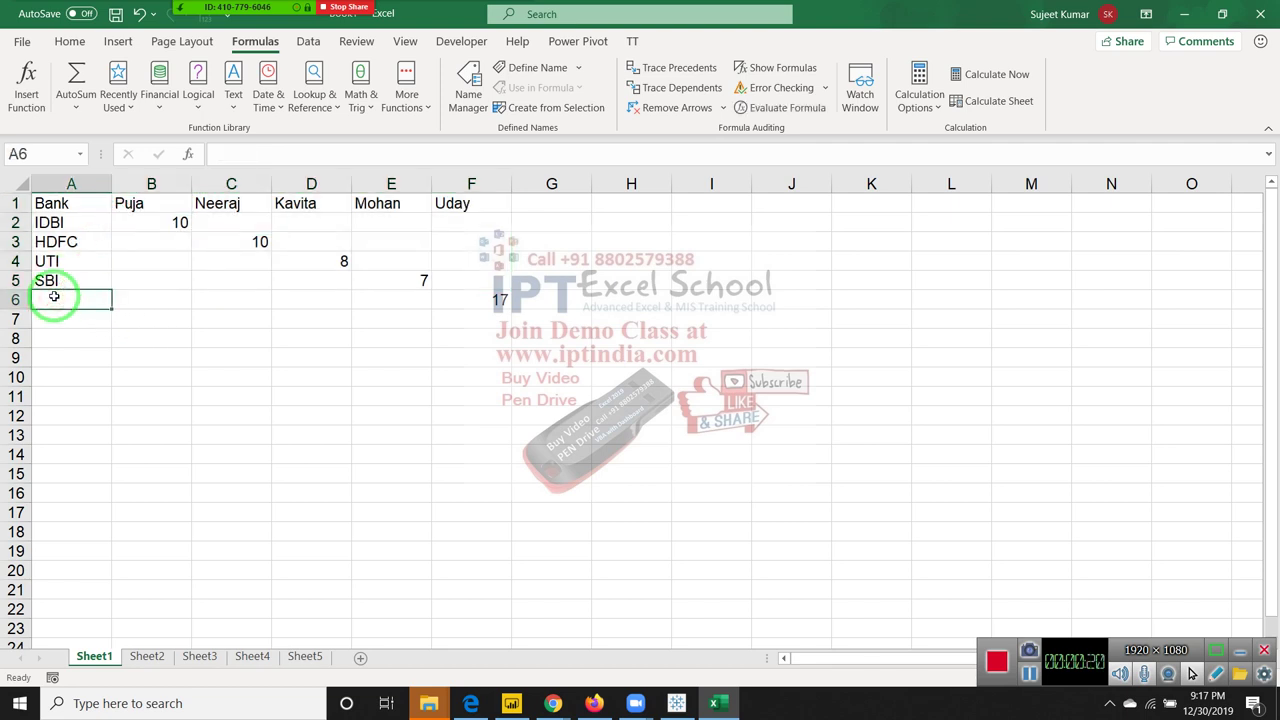
pyautogui.write('IDBI')
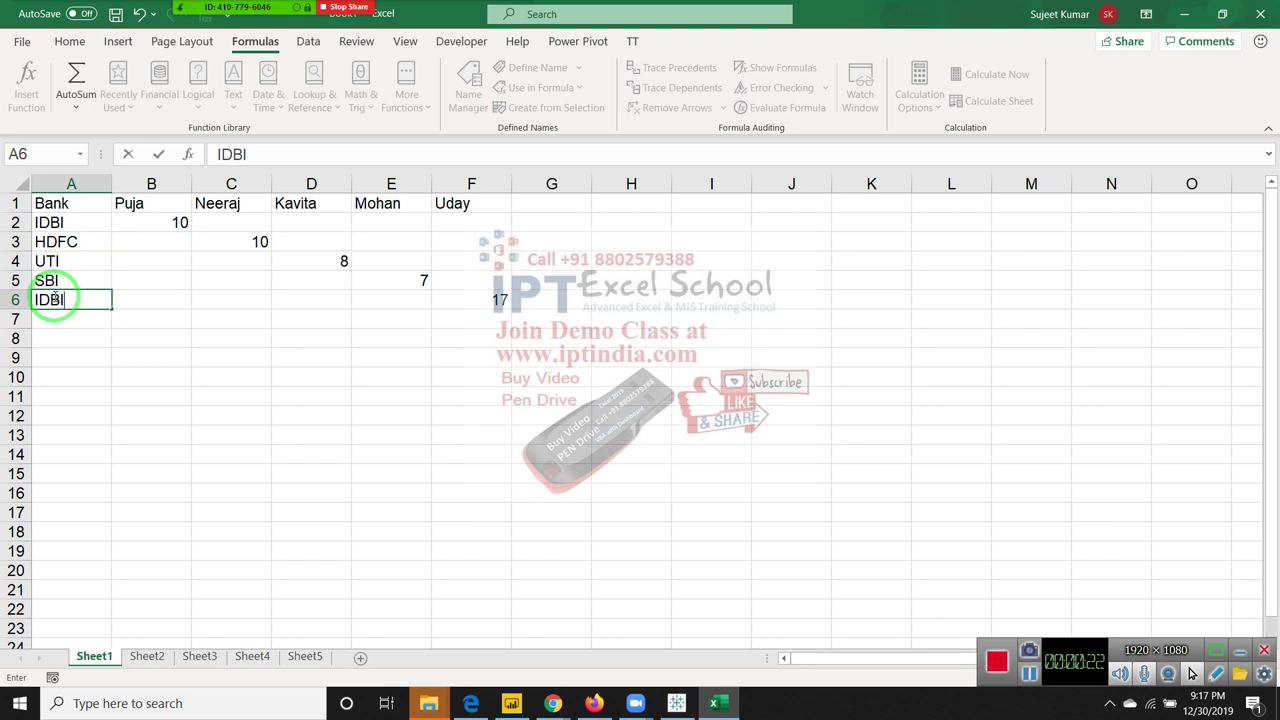
pyautogui.press('Return')
# Step: Review table A1:F6, its bank names A2:A6 and person headers B1:F1
pyautogui.click(107, 204)
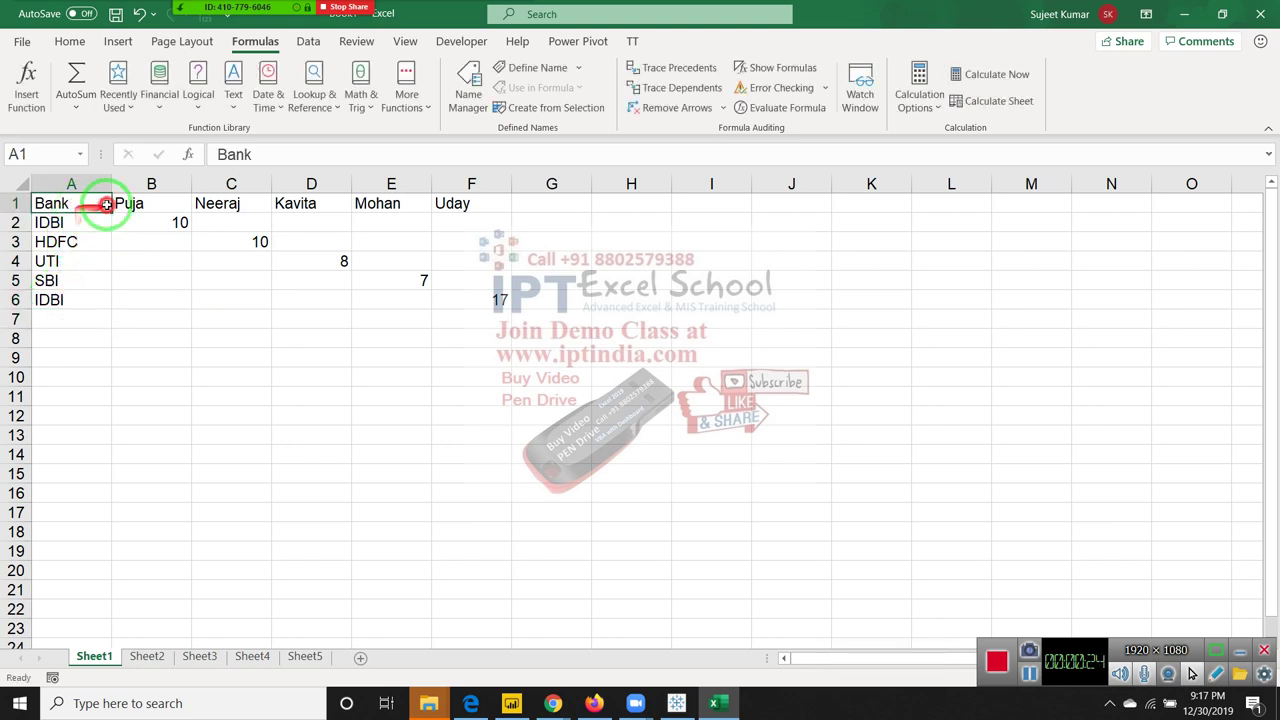
pyautogui.moveTo(107, 204); pyautogui.dragTo(489, 302)
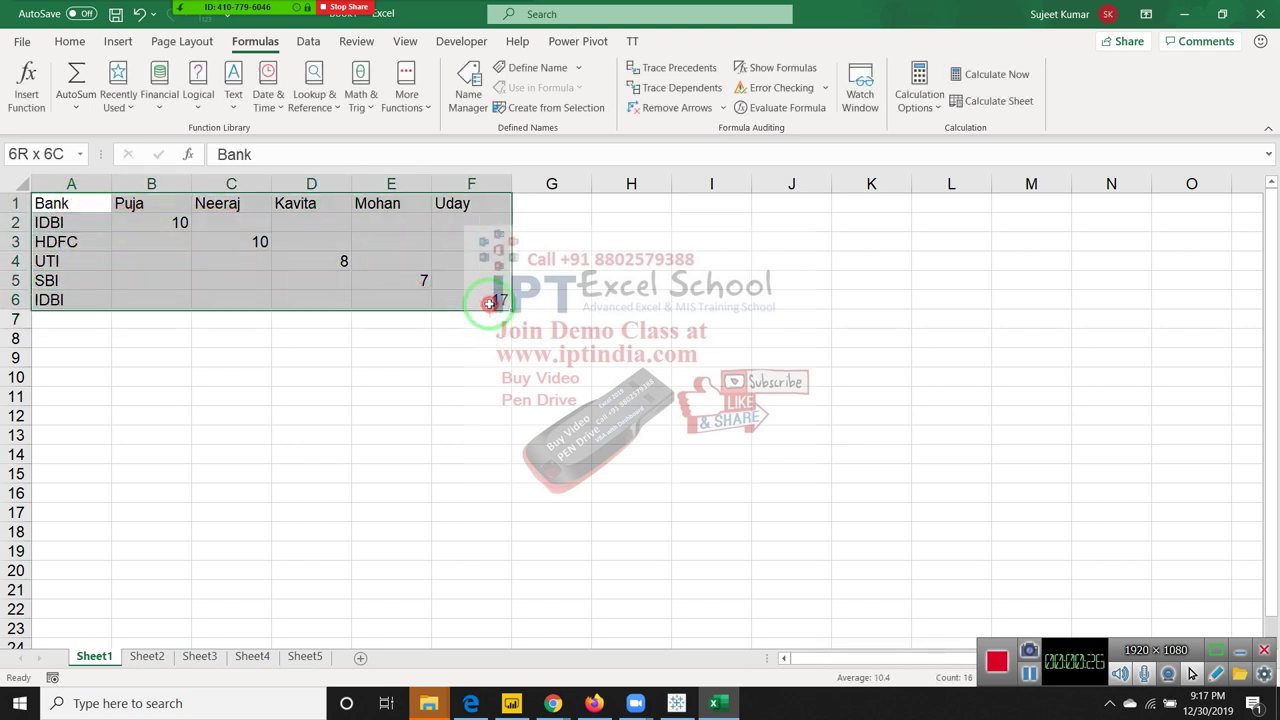
pyautogui.moveTo(55, 222); pyautogui.dragTo(62, 296)
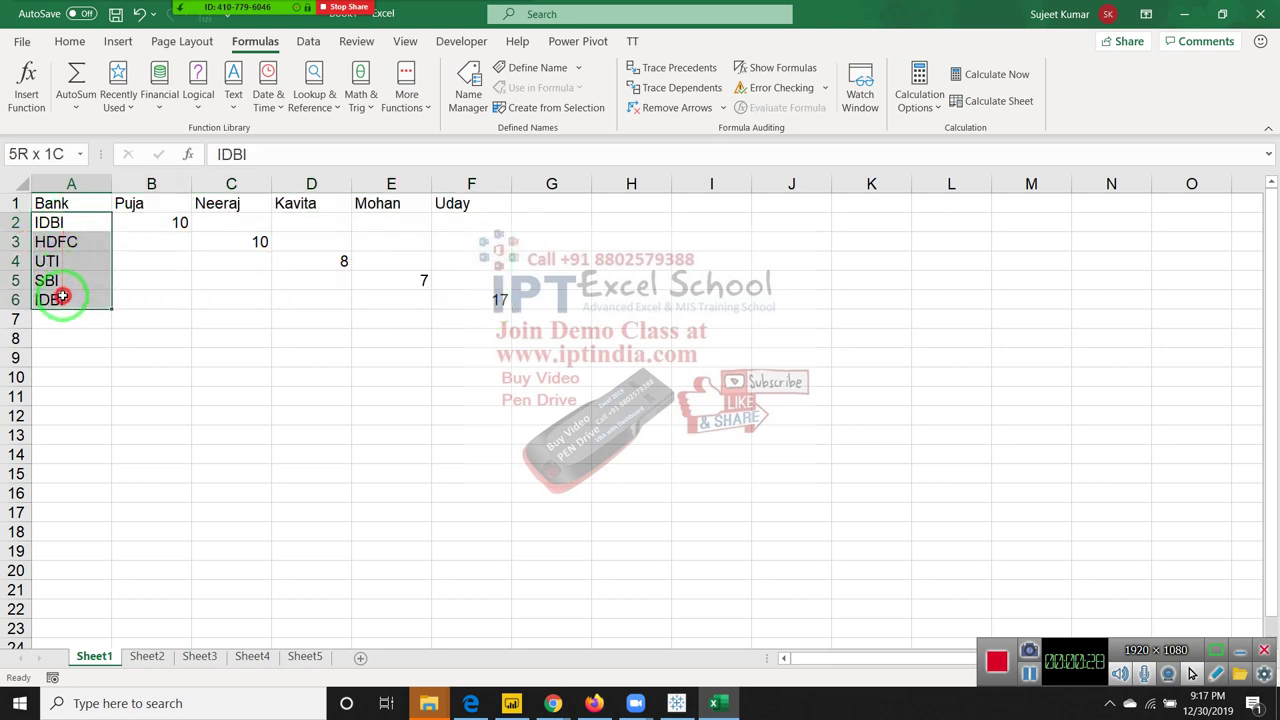
pyautogui.moveTo(118, 204); pyautogui.dragTo(491, 203)
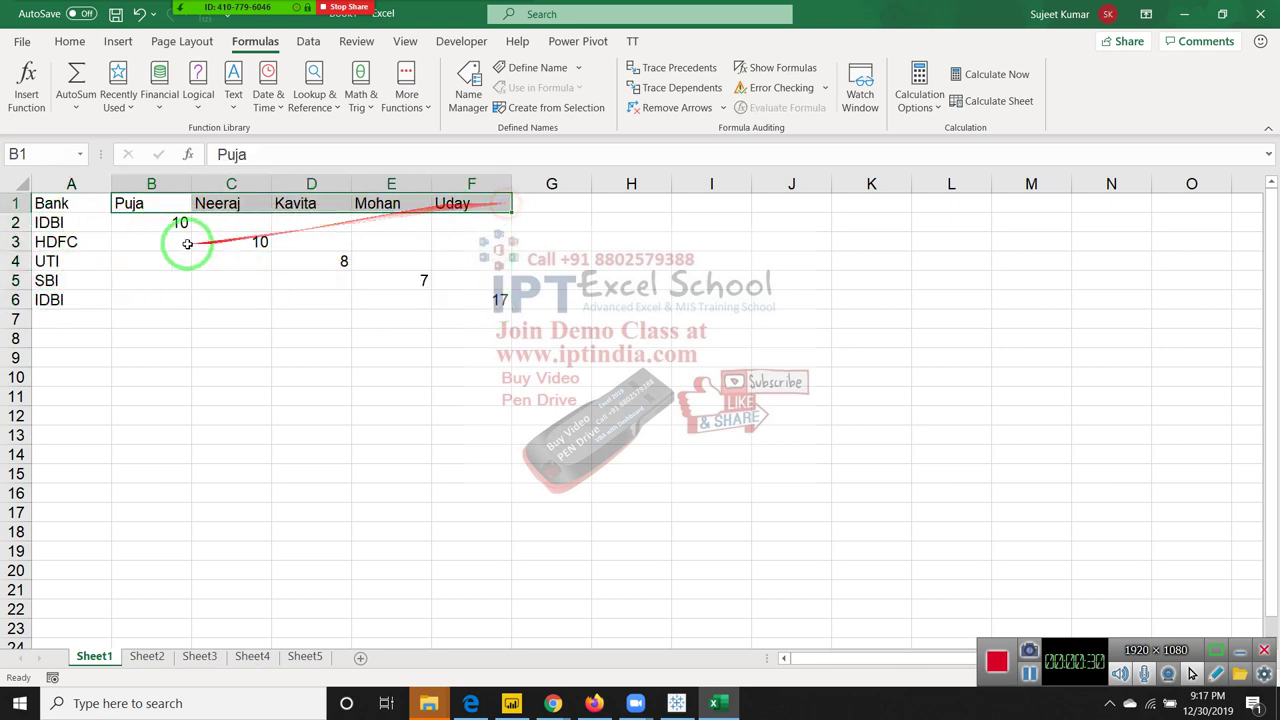
pyautogui.click(150, 204)
pyautogui.click(150, 222)
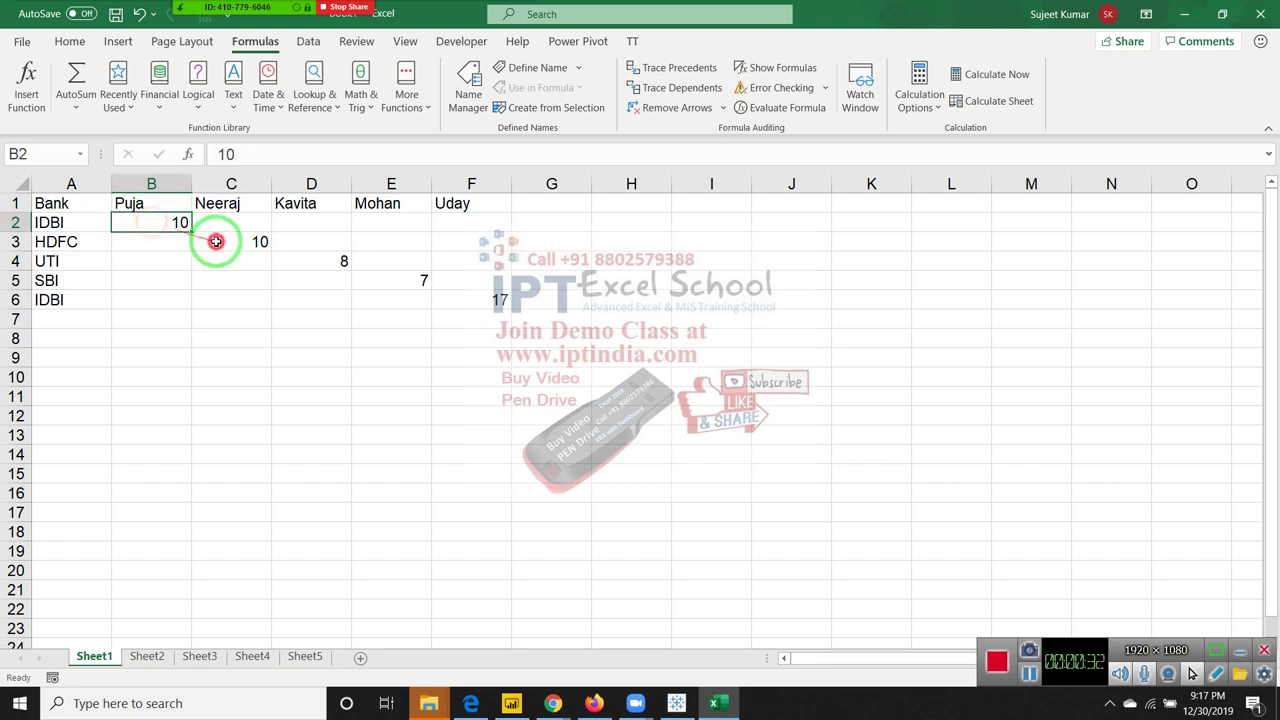
pyautogui.click(216, 241)
pyautogui.click(133, 204)
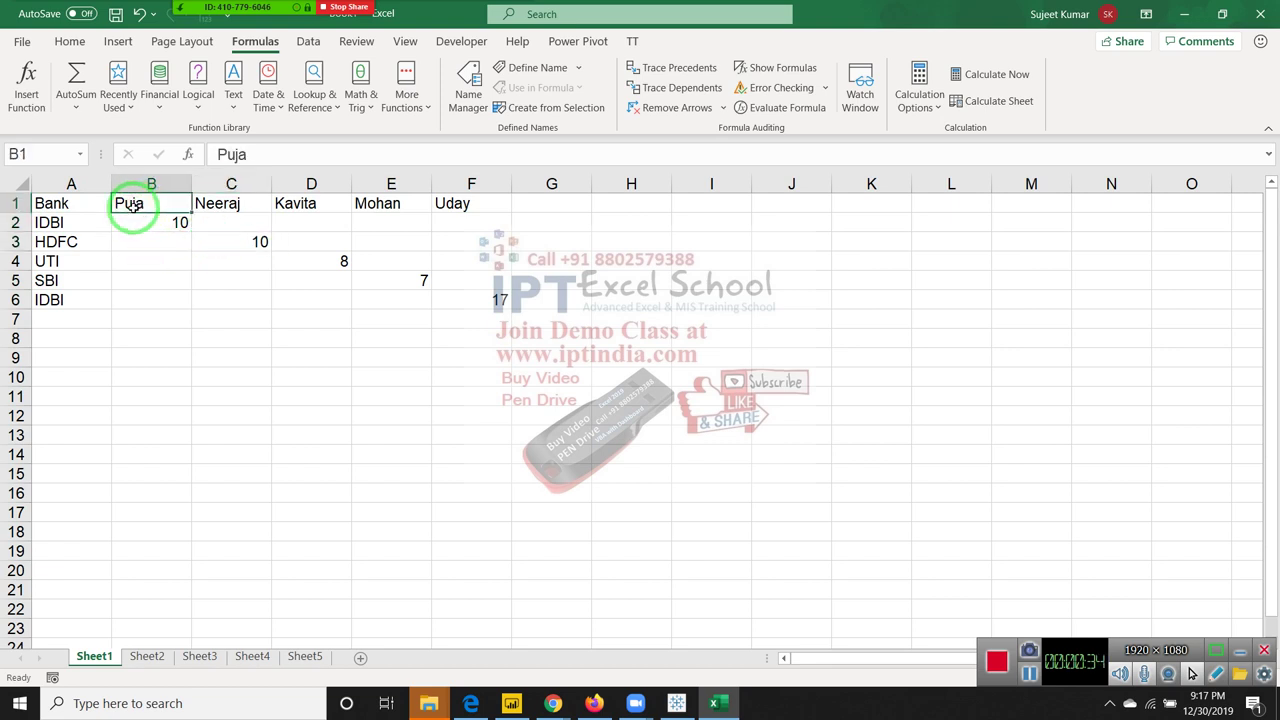
# Step: Check each person's hours along the diagonal: 10, 10, 8, 7 and 17
pyautogui.click(125, 220)
pyautogui.click(124, 203)
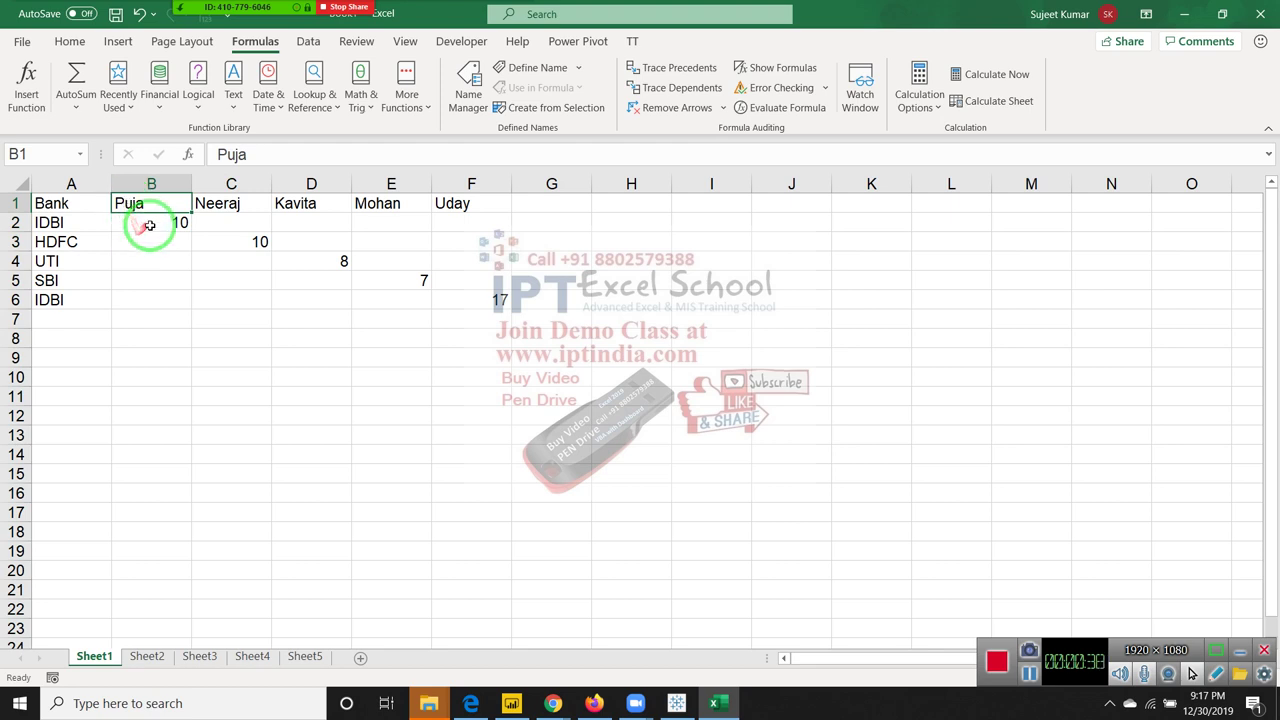
pyautogui.click(148, 225)
pyautogui.click(240, 247)
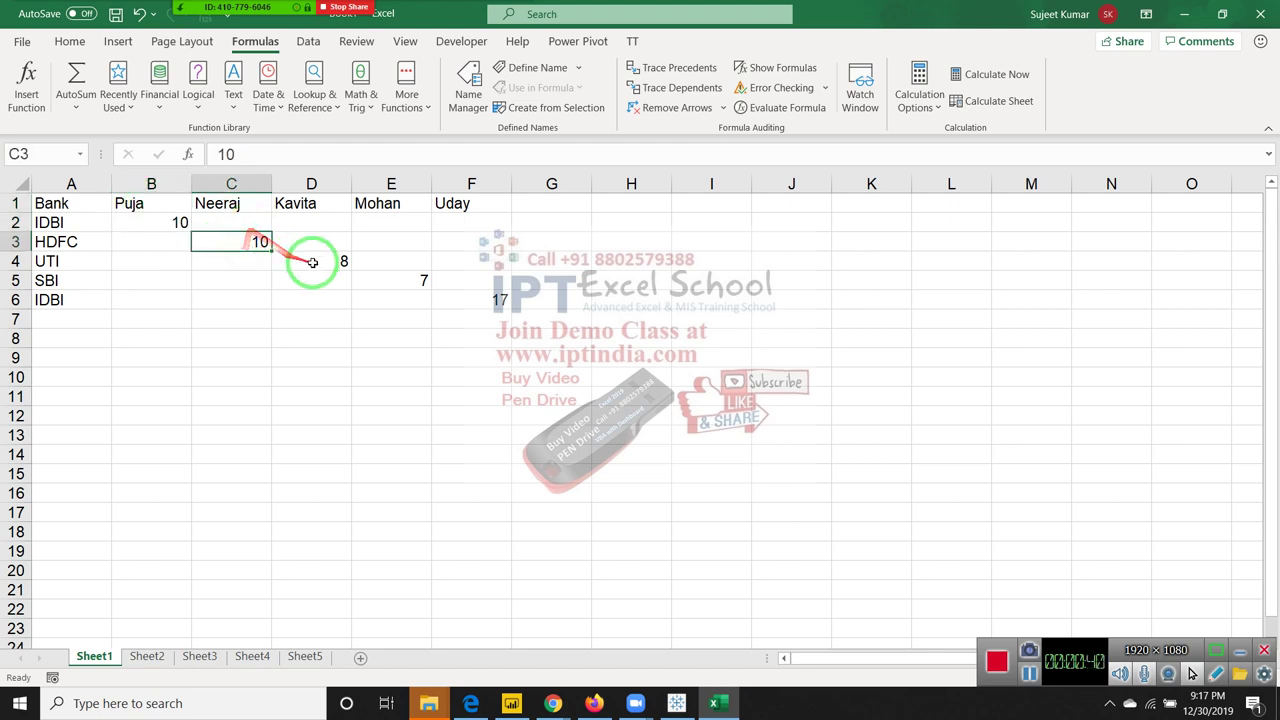
pyautogui.click(312, 262)
pyautogui.click(410, 278)
pyautogui.click(481, 299)
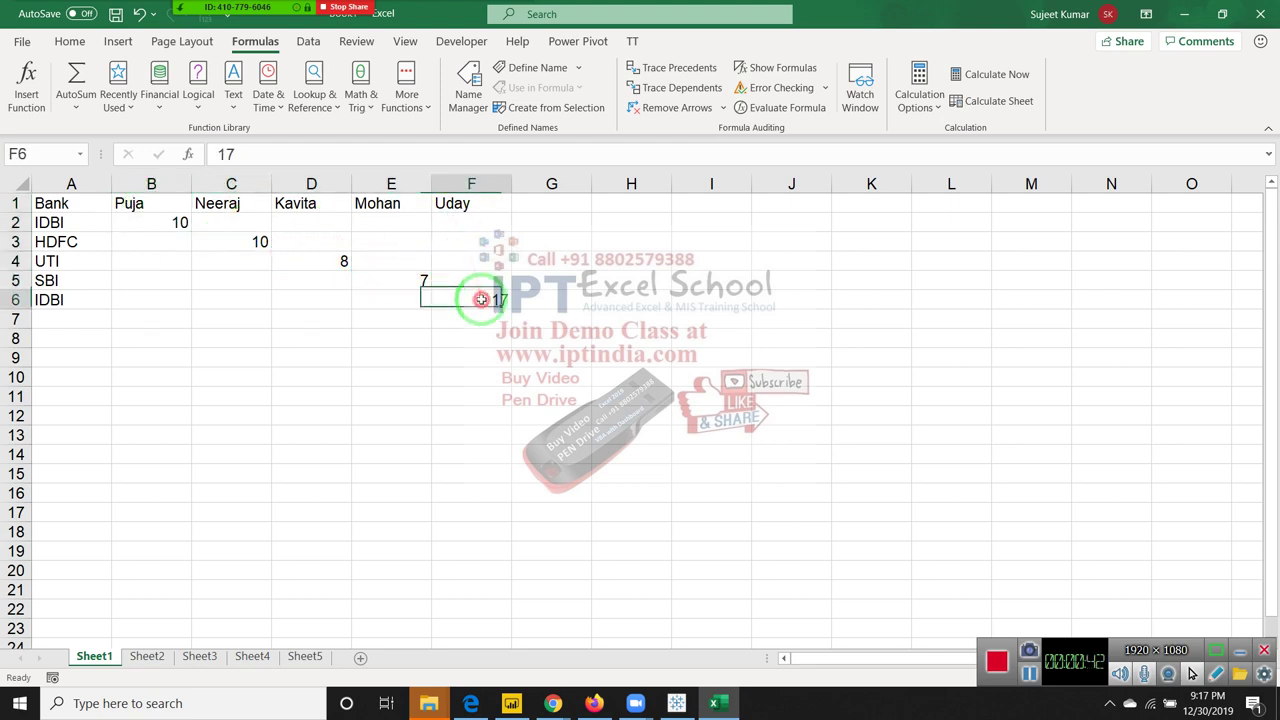
pyautogui.moveTo(481, 299); pyautogui.dragTo(49, 197)
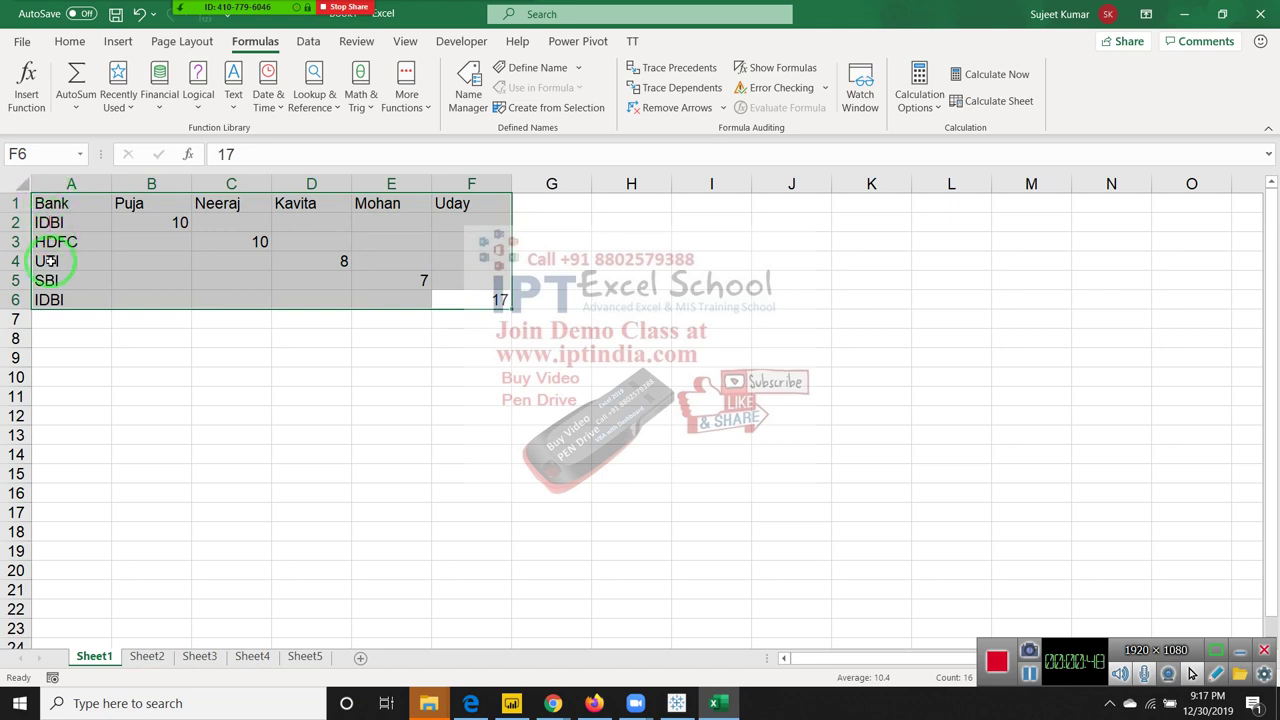
# Step: Add the headers Bank, Name and Hours in A9:C9
pyautogui.click(80, 362)
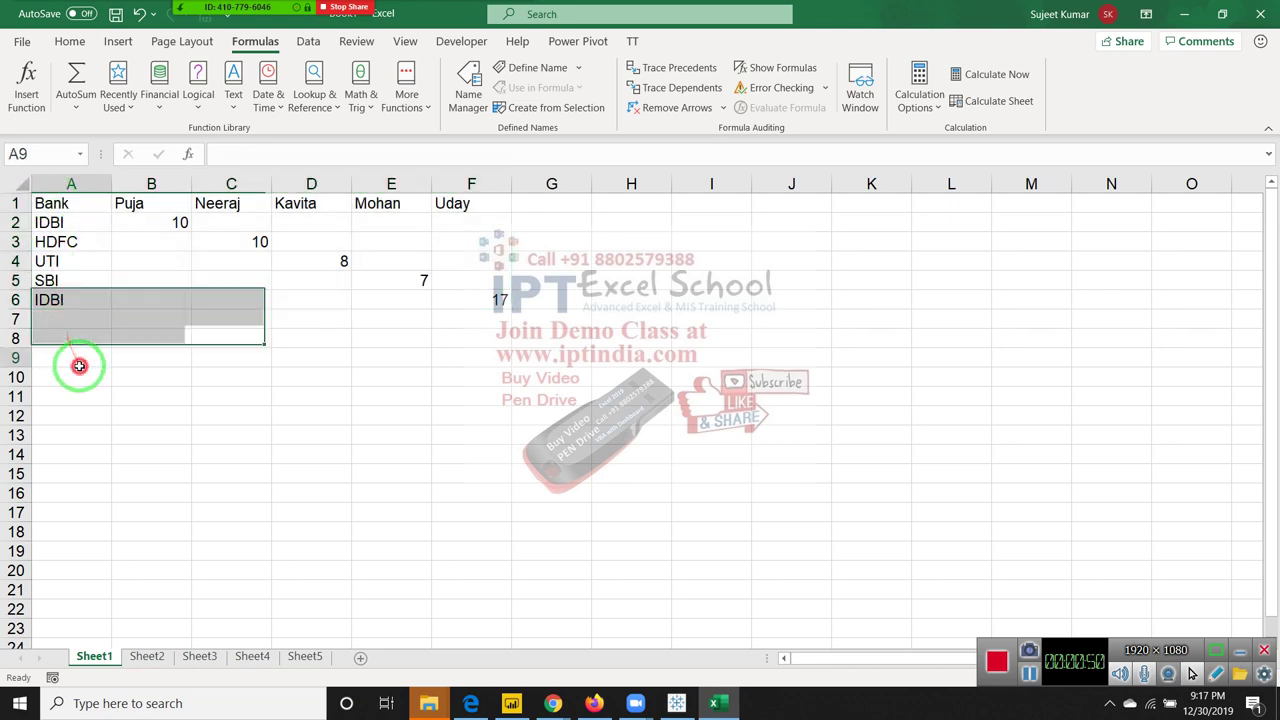
pyautogui.write('B')
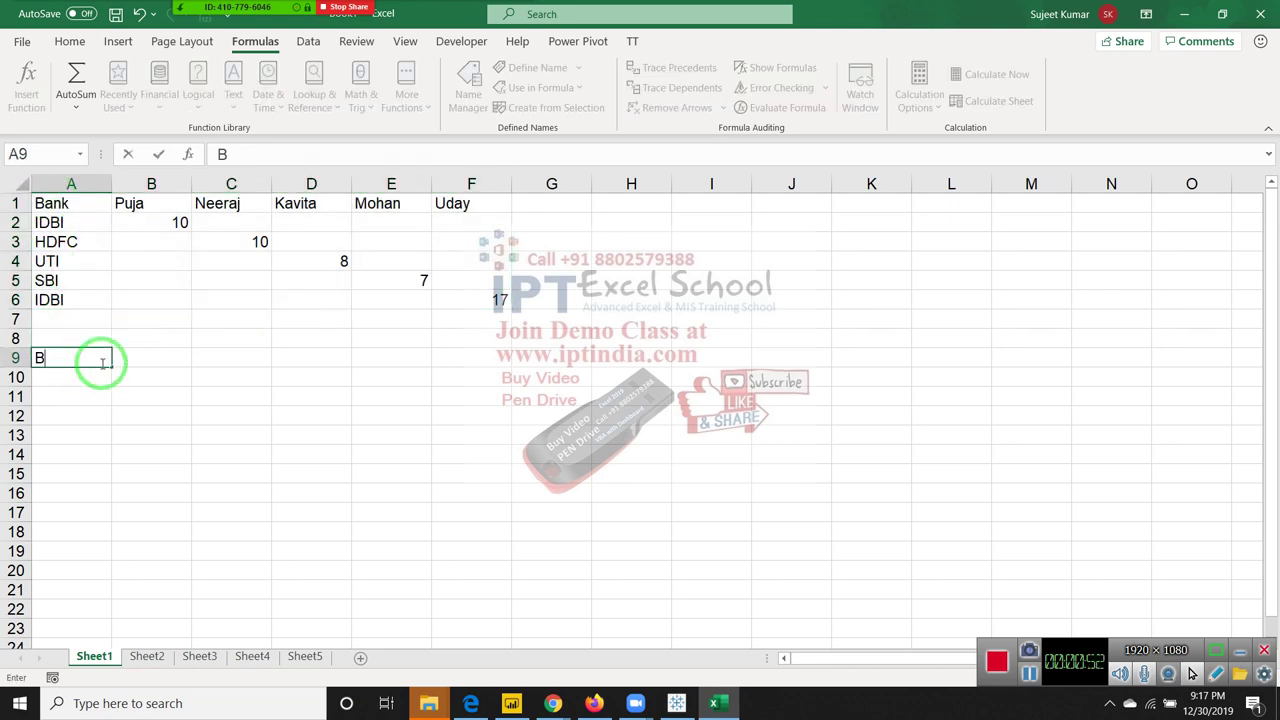
pyautogui.write('ank')
pyautogui.press('Tab')
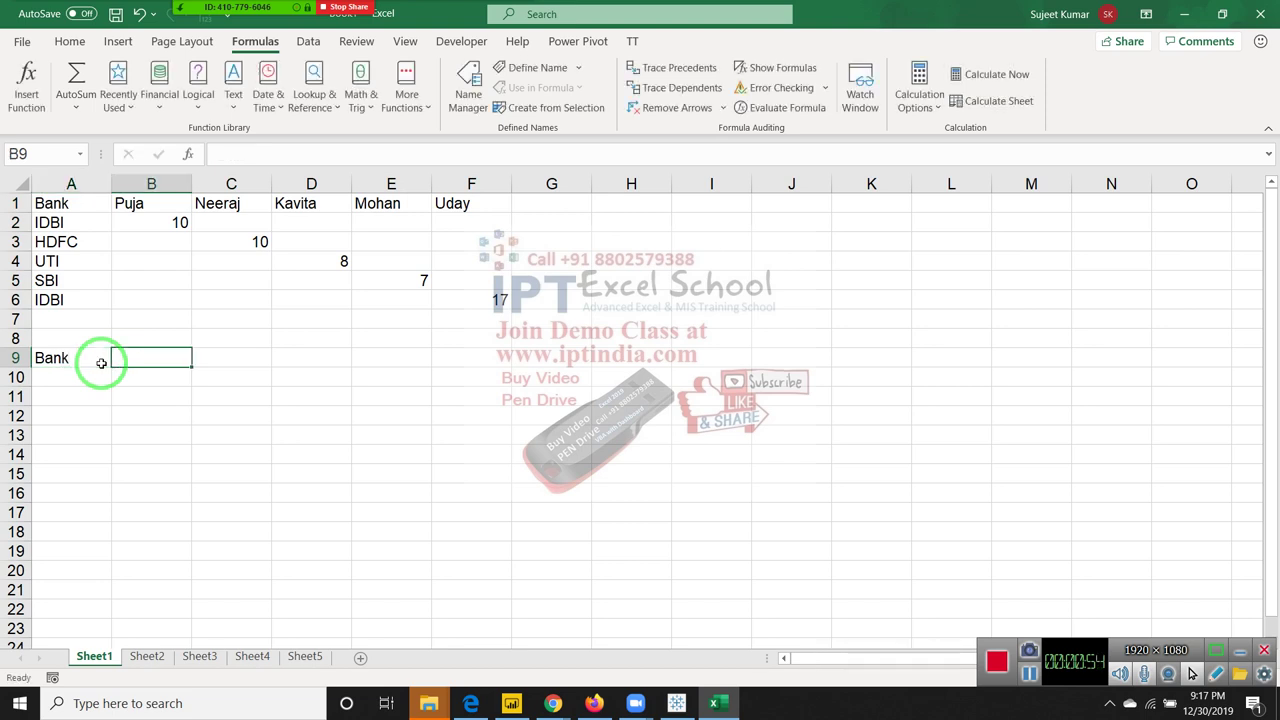
pyautogui.write('Name')
pyautogui.press('Tab')
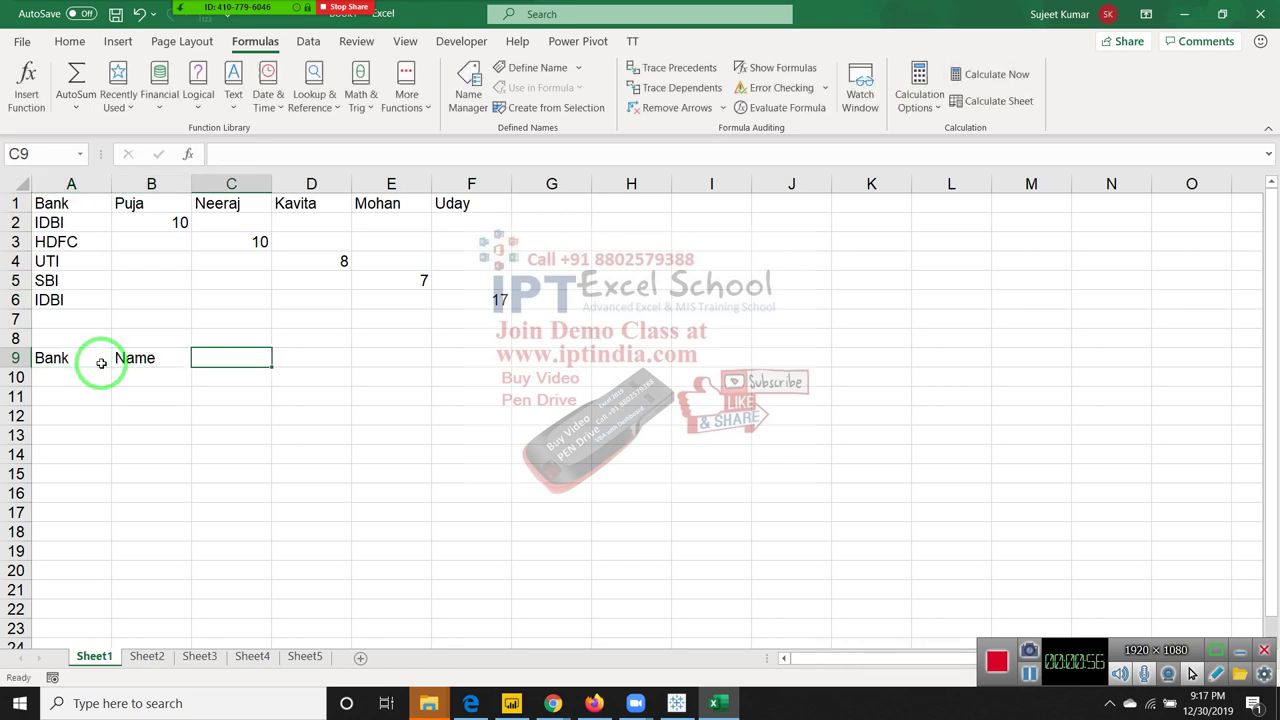
pyautogui.write('Hour')
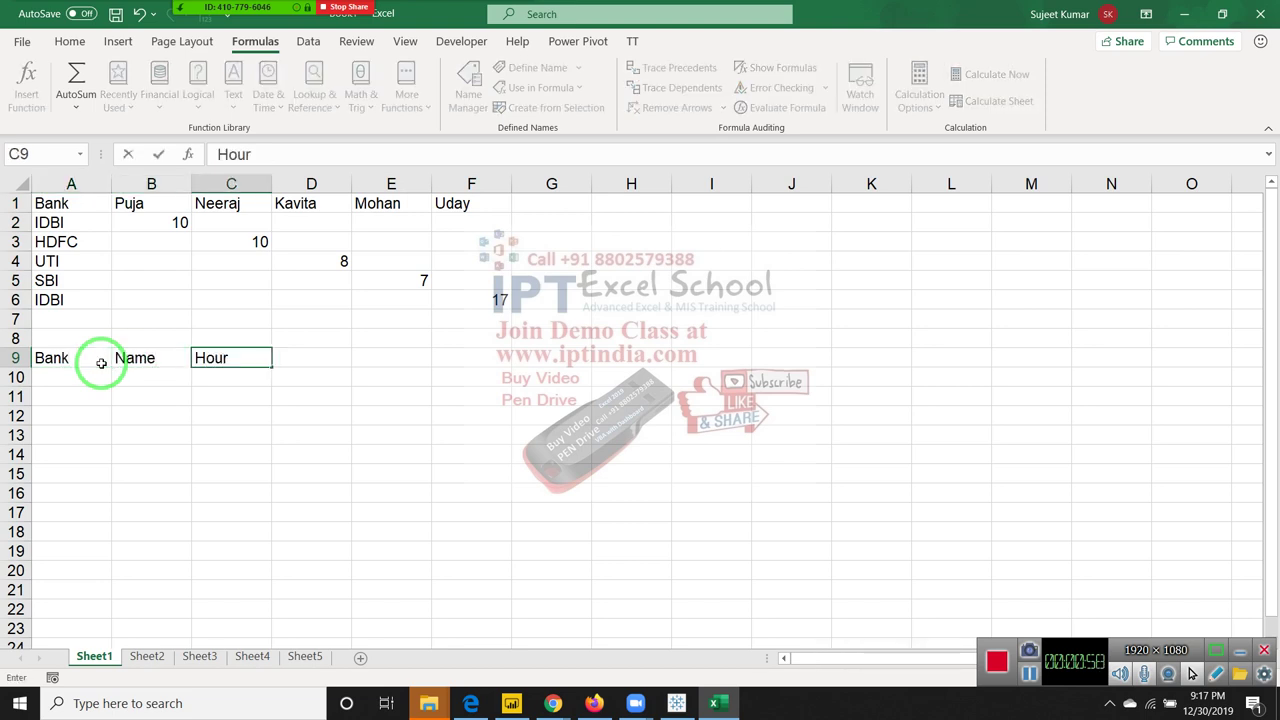
pyautogui.write('s')
pyautogui.press('Return')
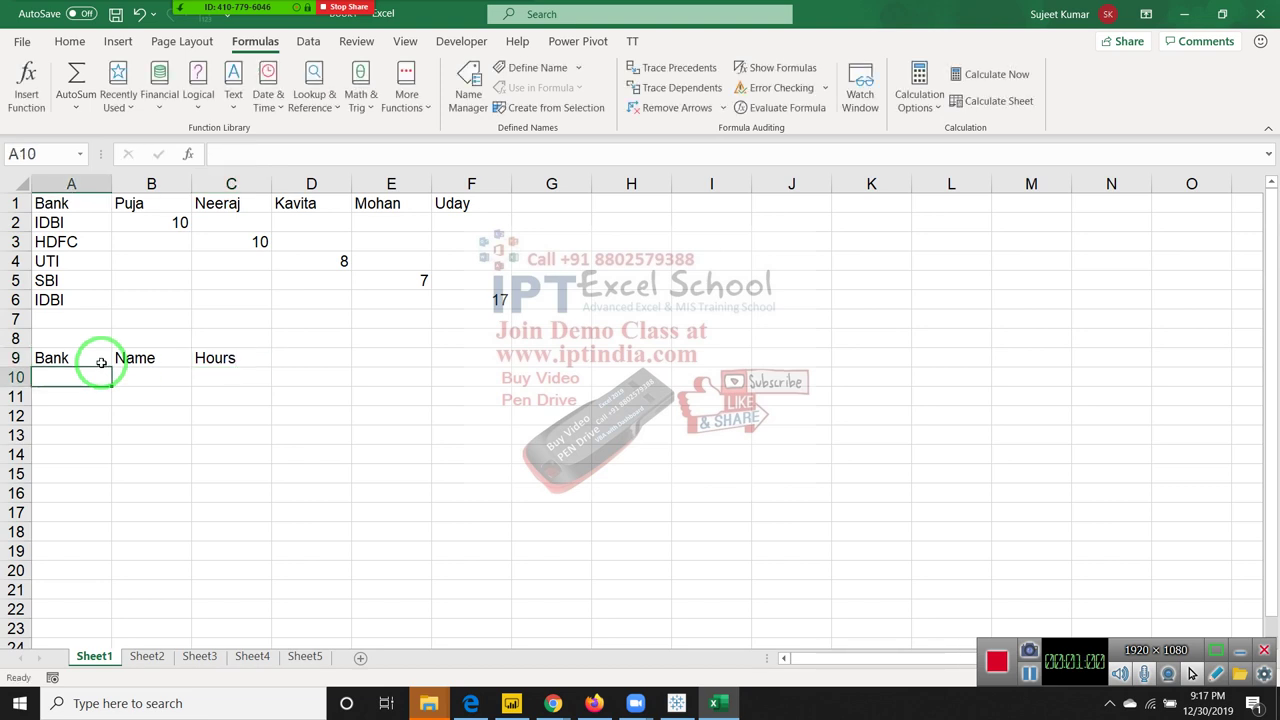
# Step: Copy the bank names from A2:A6 into A10:A14 below the new headers
pyautogui.click(92, 223)
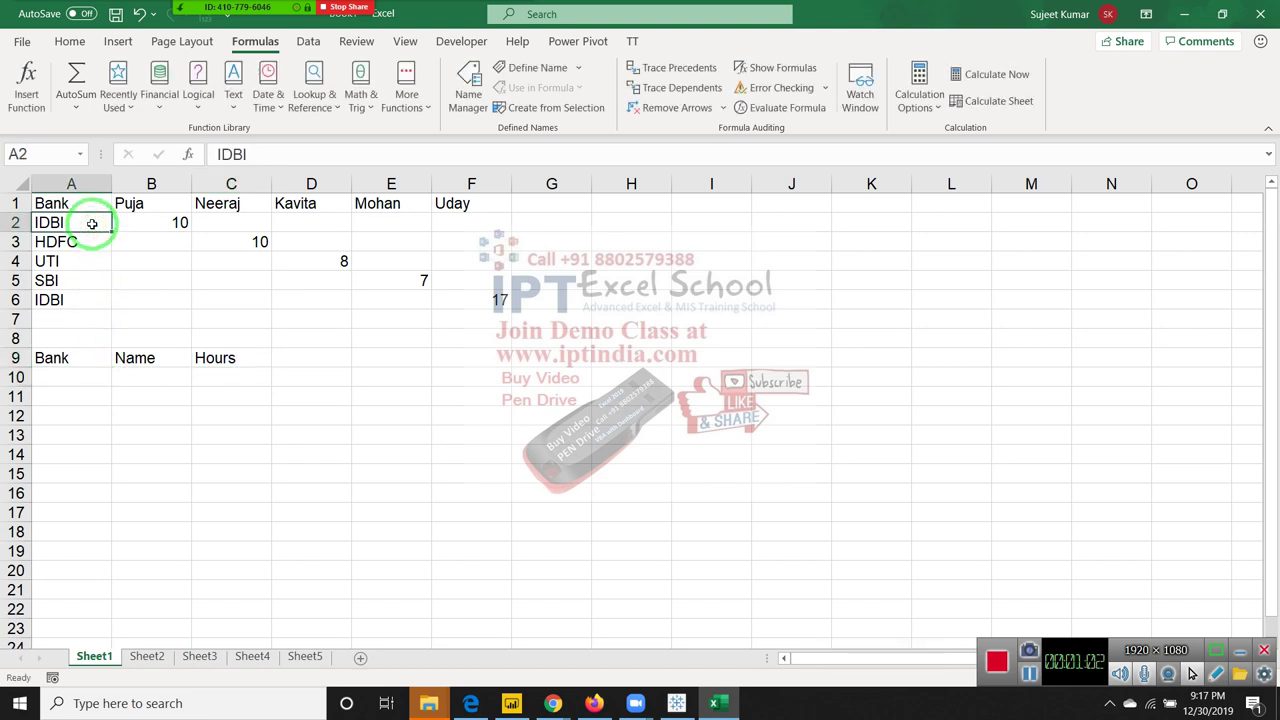
pyautogui.hotkey('ctrl', 'shift', 'Down')
pyautogui.hotkey('ctrl', 'c')
pyautogui.press('Down')
pyautogui.press('Down')
pyautogui.press('Down')
pyautogui.press('Down')
pyautogui.press('Down')
pyautogui.press('Down')
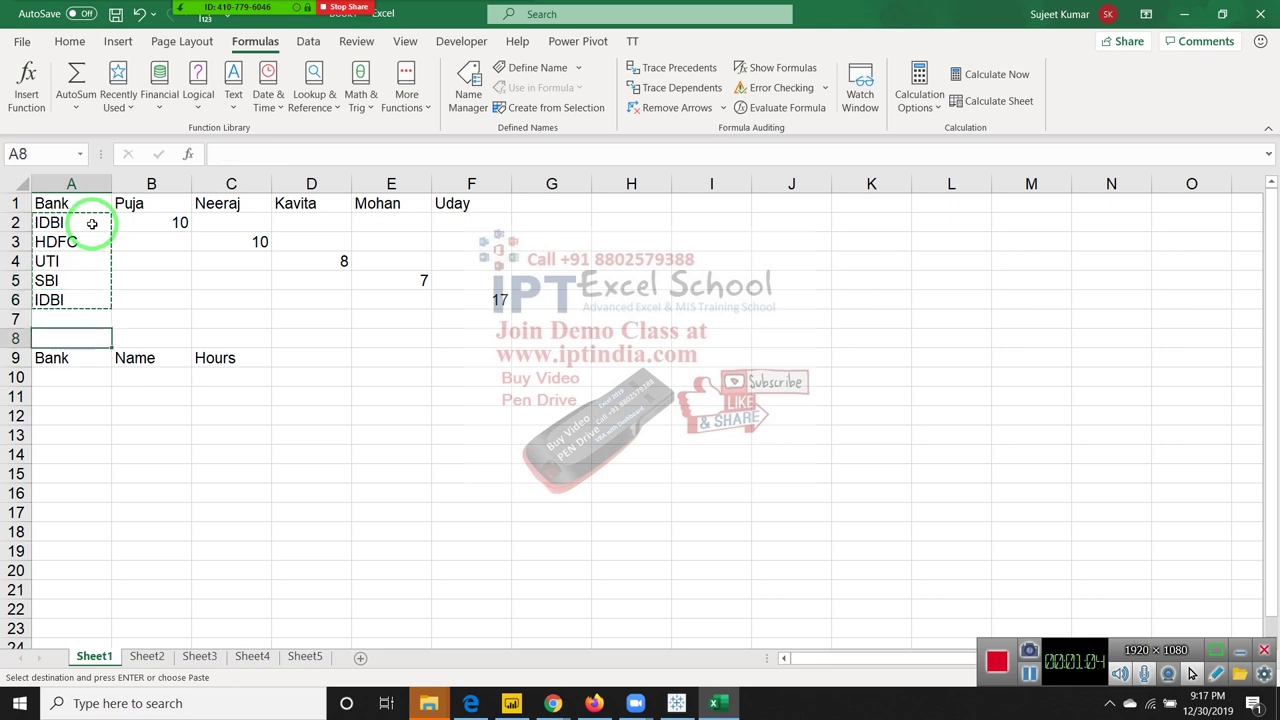
pyautogui.press('Down')
pyautogui.press('Down')
pyautogui.press('Return')
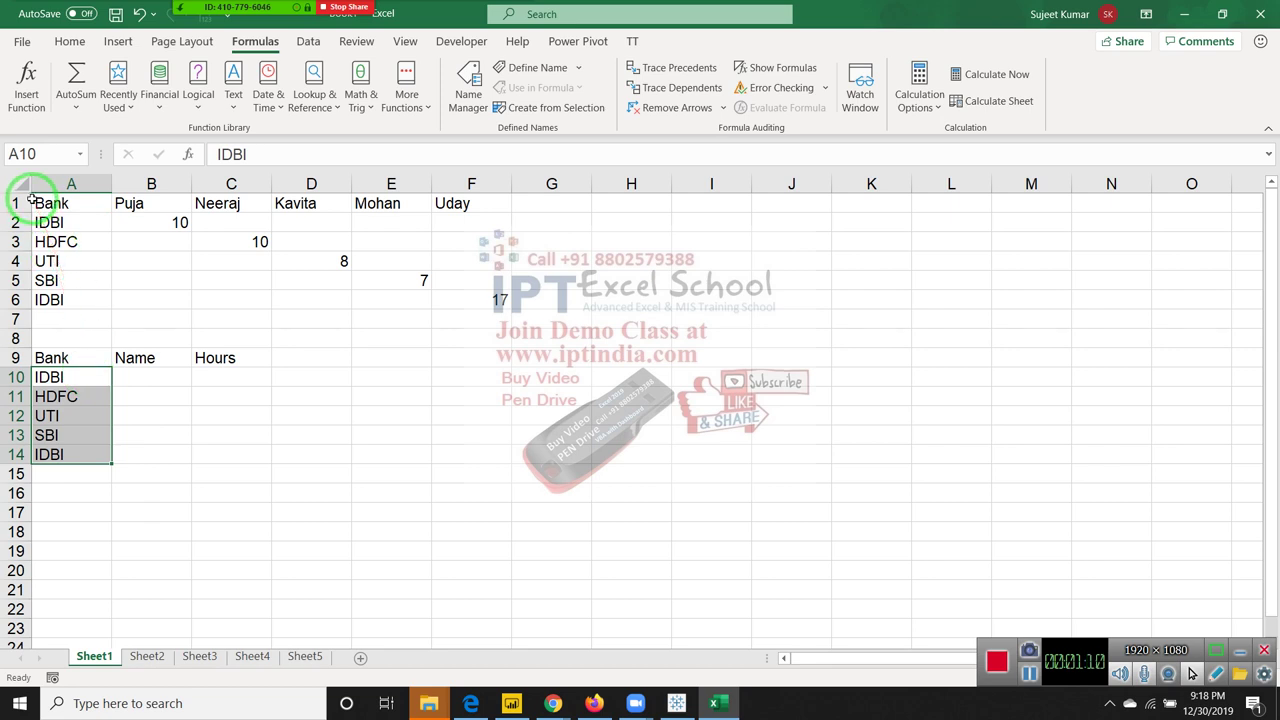
pyautogui.click(75, 262)
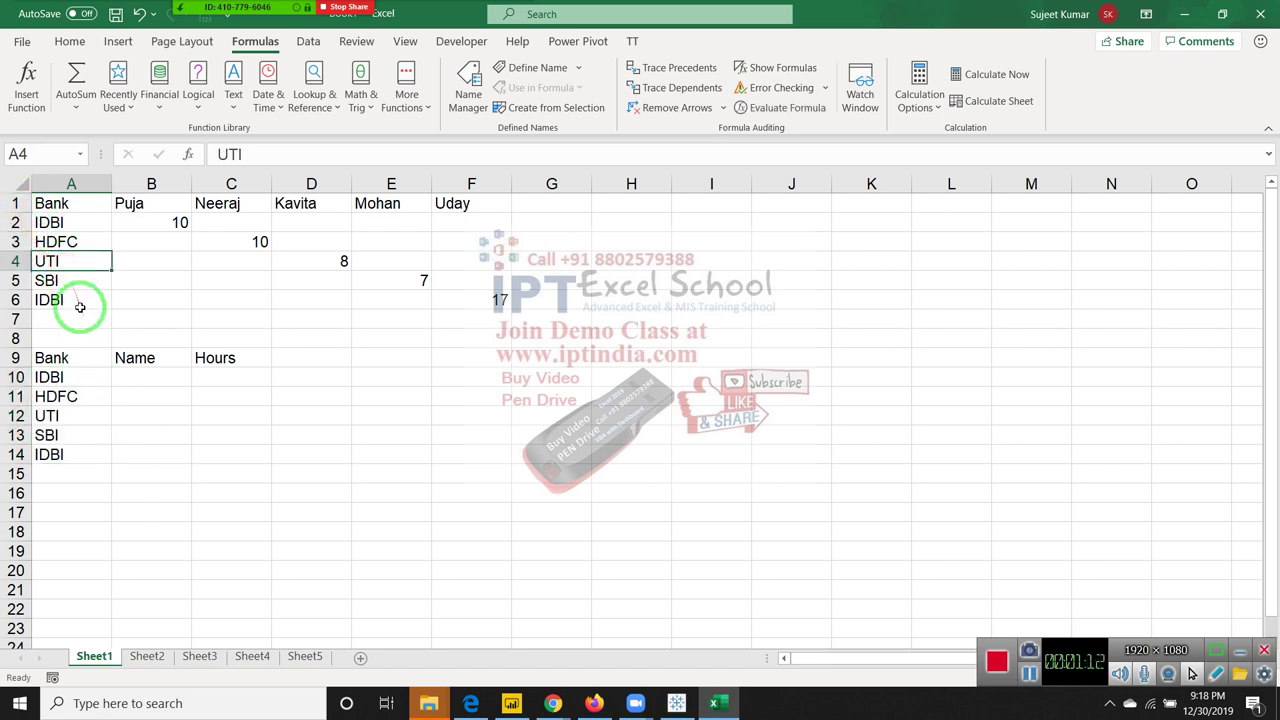
pyautogui.moveTo(86, 300)
pyautogui.mouseDown()
pyautogui.moveTo(73, 215)
pyautogui.moveTo(80, 317)
pyautogui.moveTo(80, 240)
pyautogui.mouseUp()
pyautogui.click(79, 224)
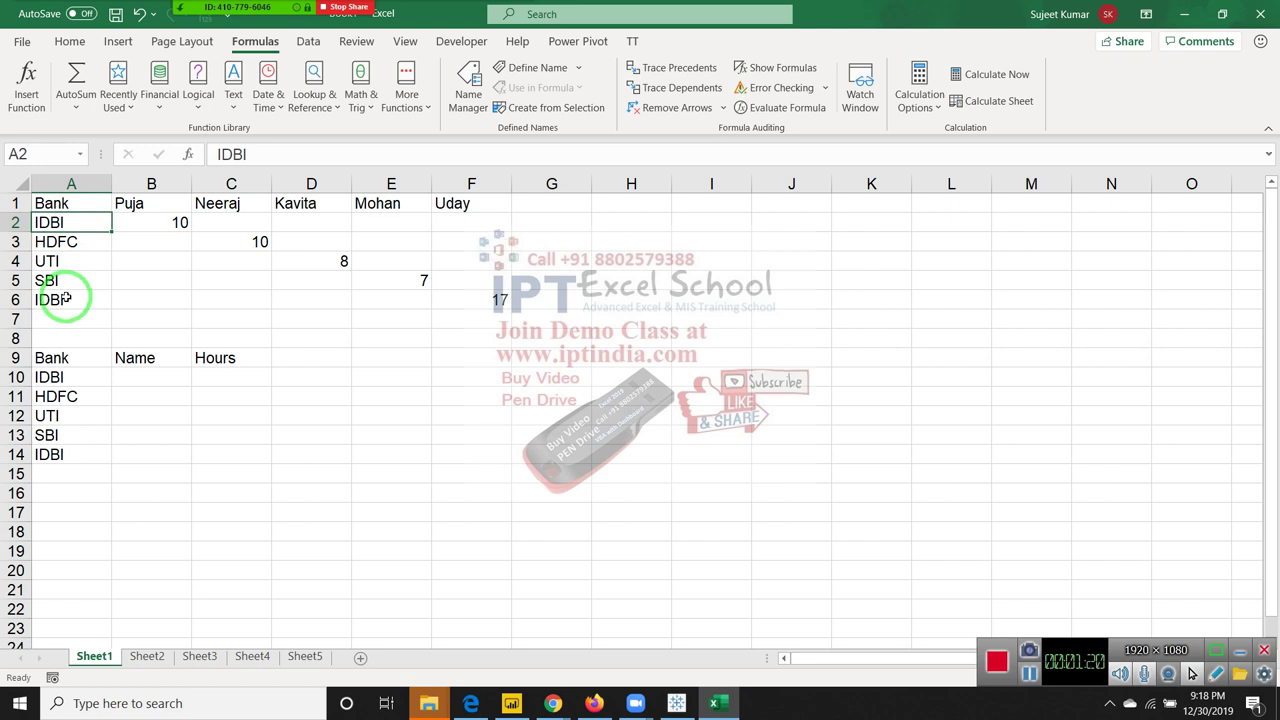
# Step: Enter =MATCH(A10,A1:A6,0) in B10, returning 2 for IDBI
pyautogui.click(141, 376)
pyautogui.write('=ma')
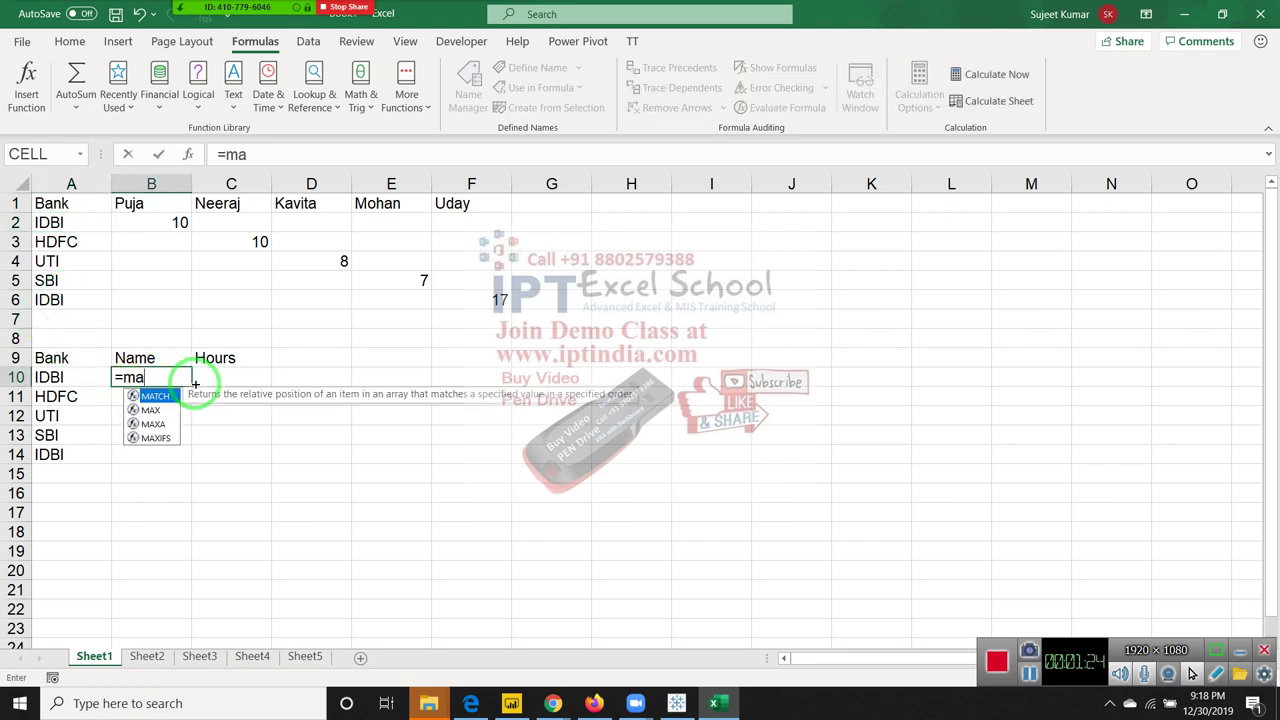
pyautogui.write('`')
pyautogui.press('BackSpace')
pyautogui.press('Tab')
pyautogui.click(101, 372)
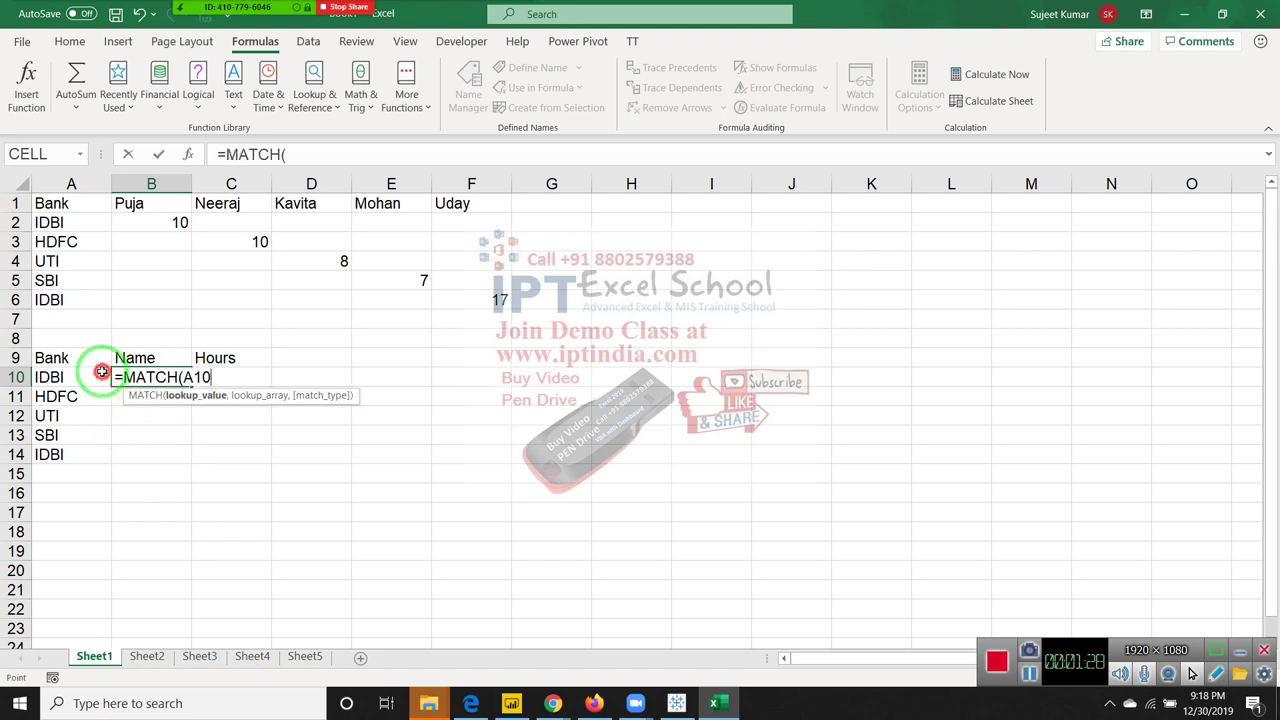
pyautogui.write(',')
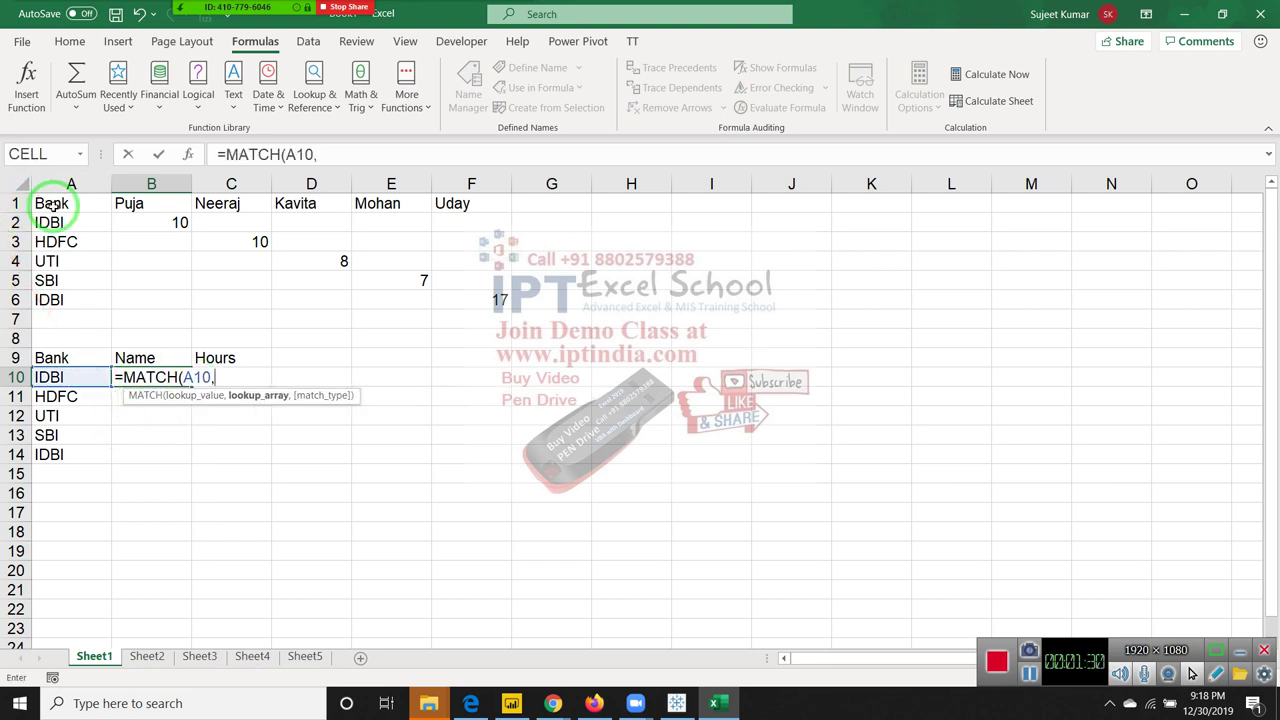
pyautogui.moveTo(52, 203); pyautogui.dragTo(63, 298)
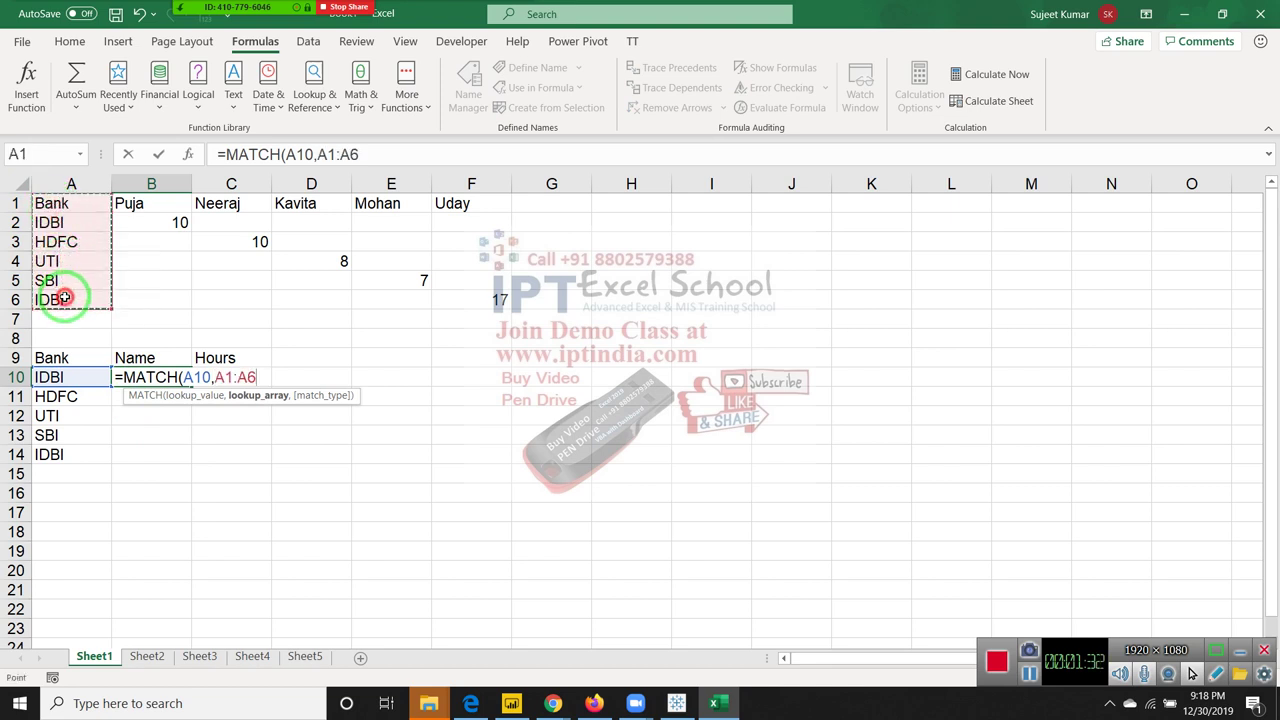
pyautogui.write(',0')
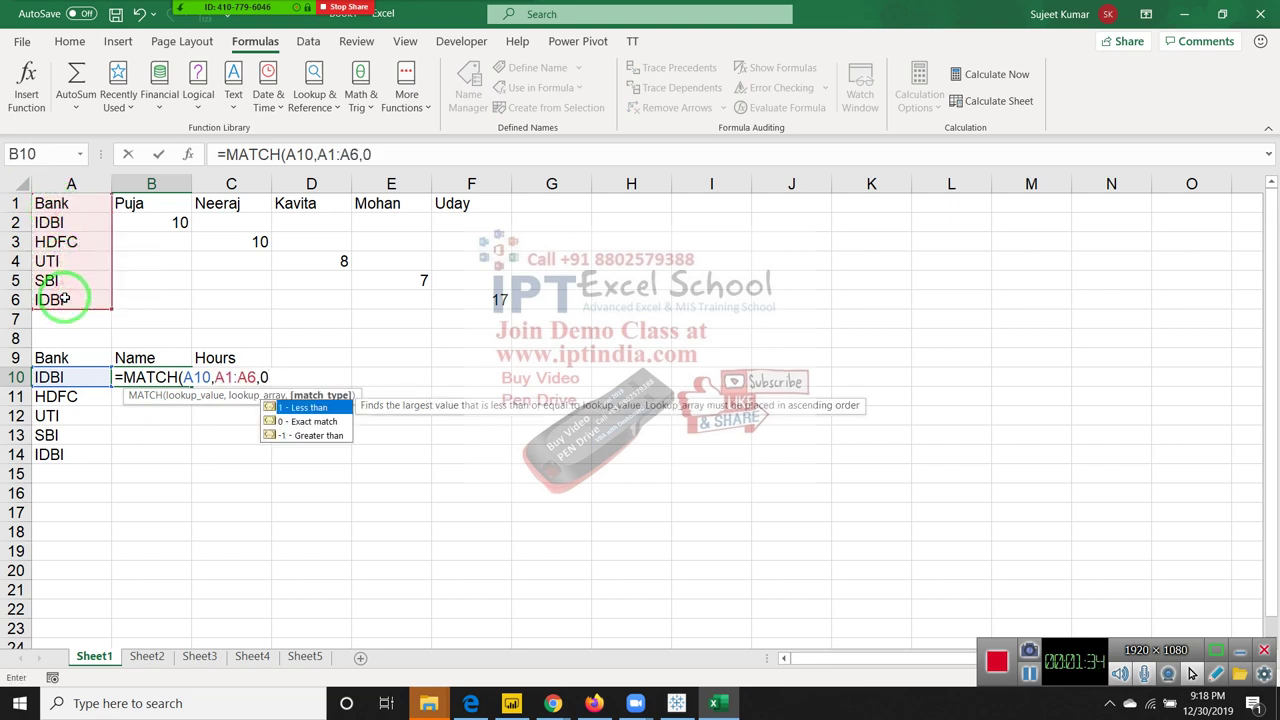
pyautogui.write(')')
pyautogui.press('Return')
# Step: Check B10's MATCH result before moving on to C10
pyautogui.press('Up')
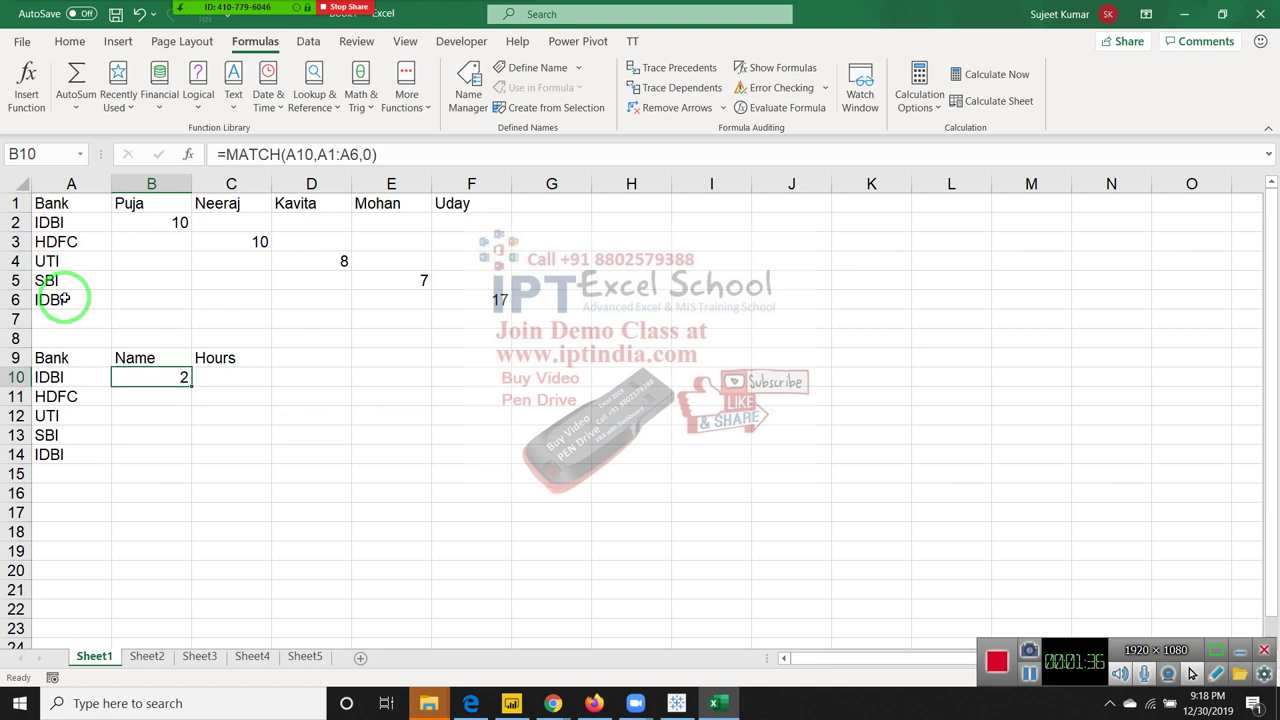
pyautogui.press('Right')
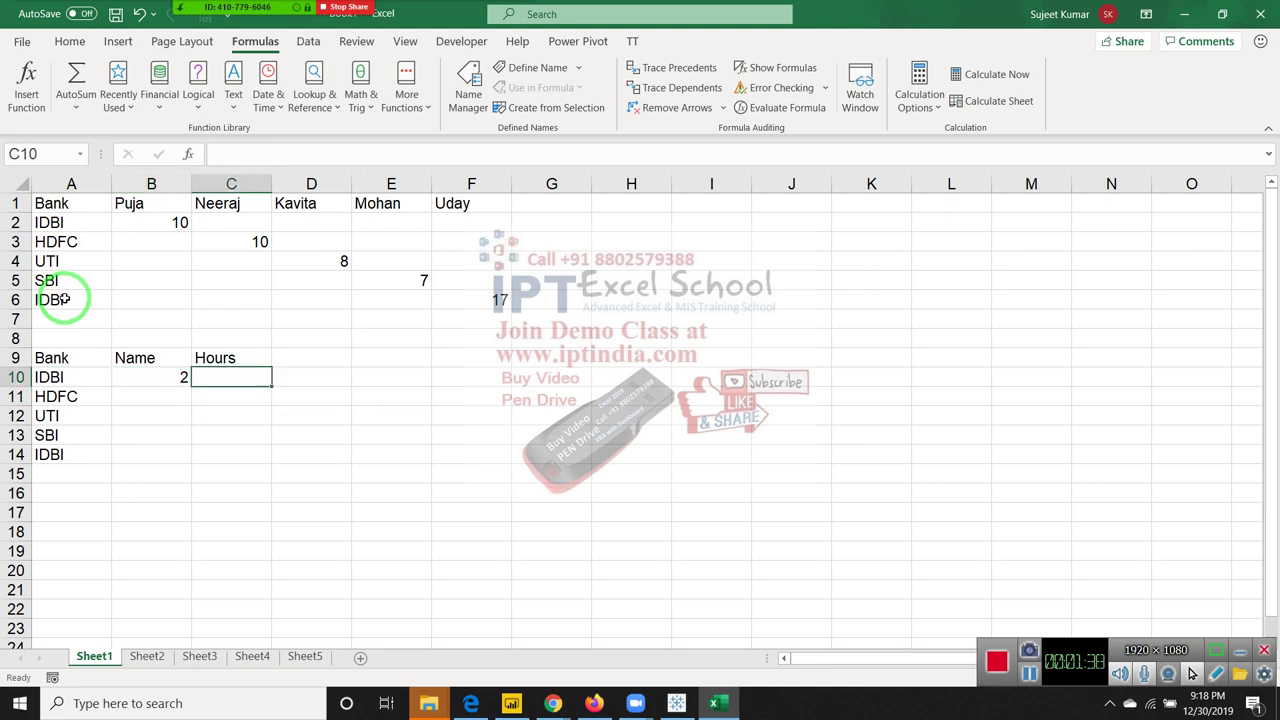
pyautogui.press('Left')
pyautogui.press('Right')
pyautogui.press('Left')
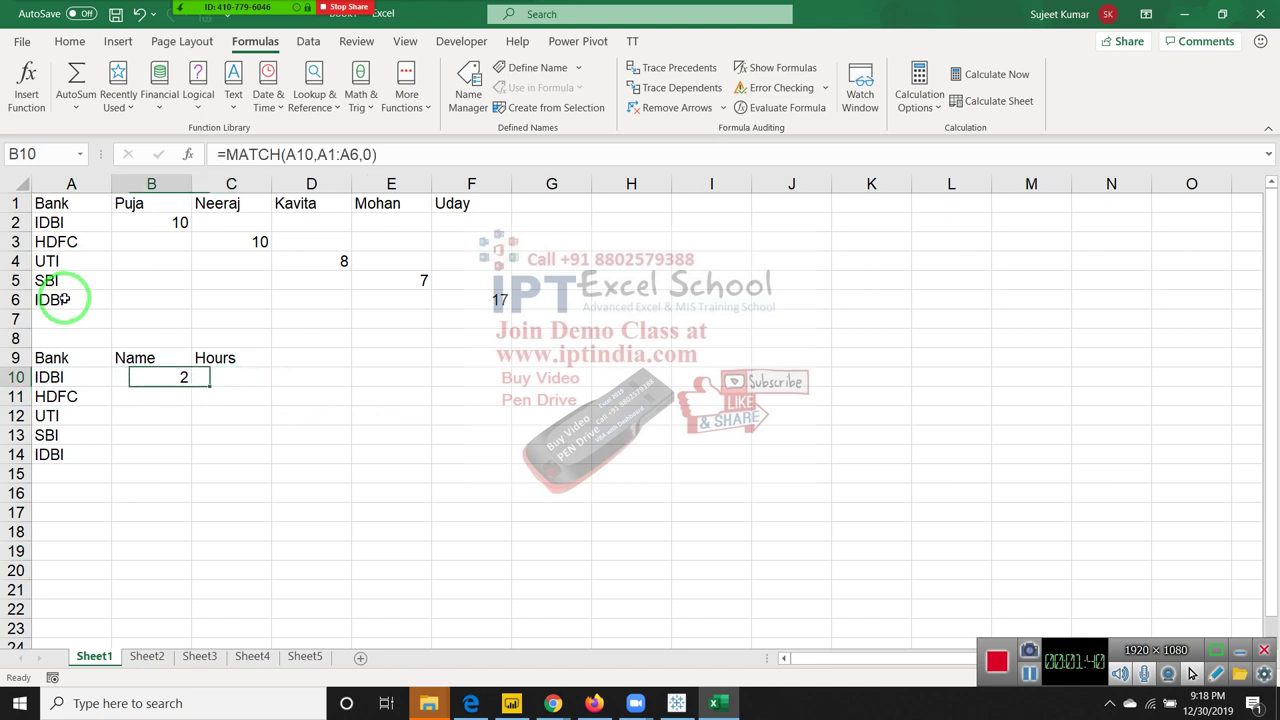
pyautogui.press('Right')
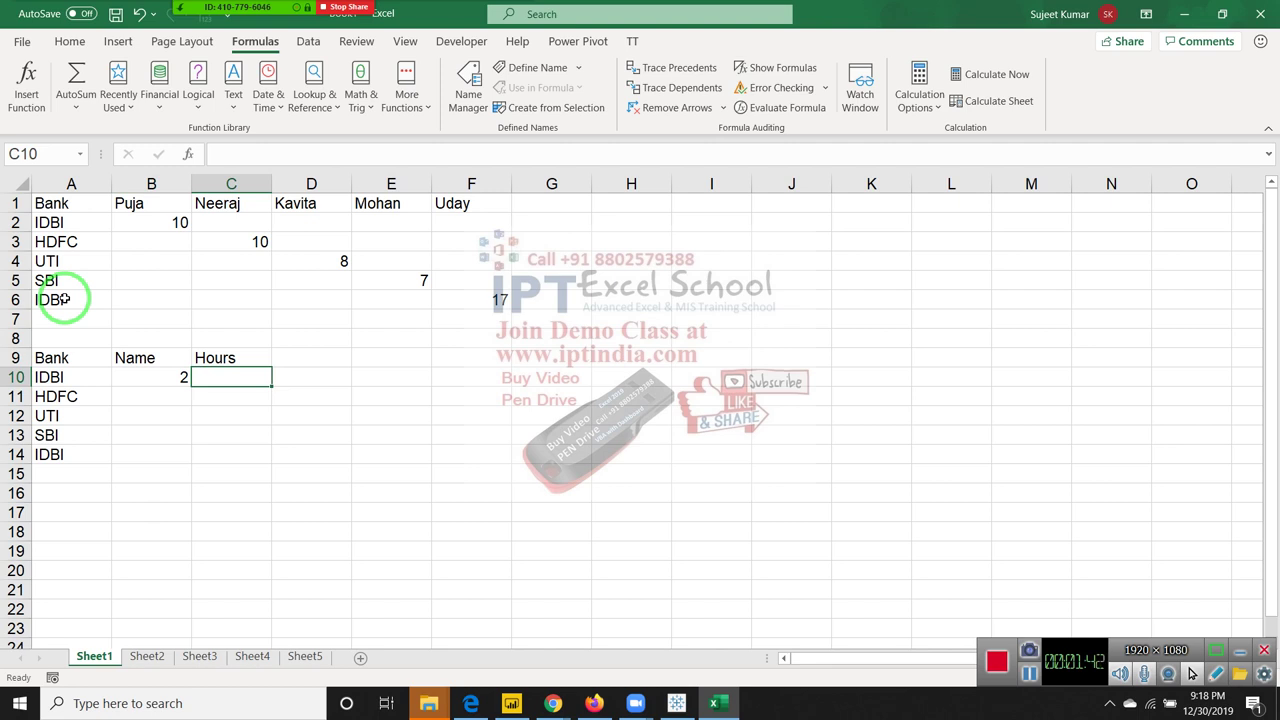
# Step: Enter ="B"&B10&":F"&B10 in C10 to build the range text B2:F2
pyautogui.write('=')
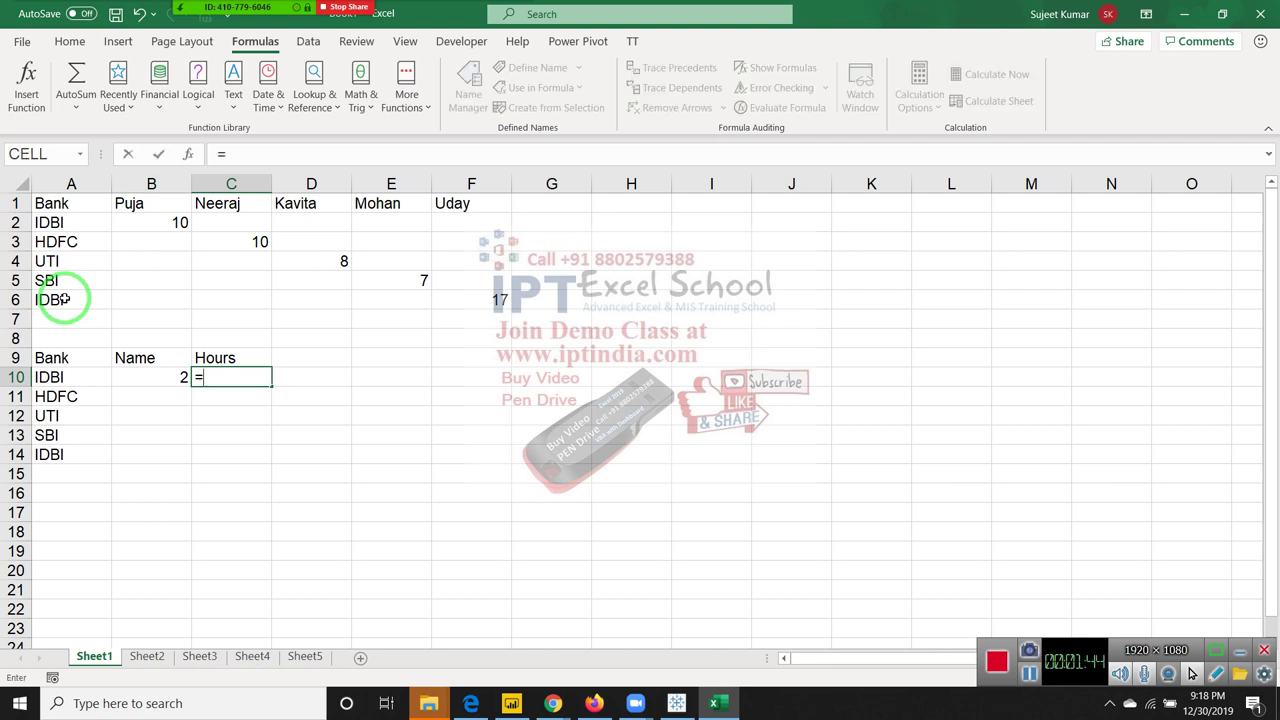
pyautogui.write('B')
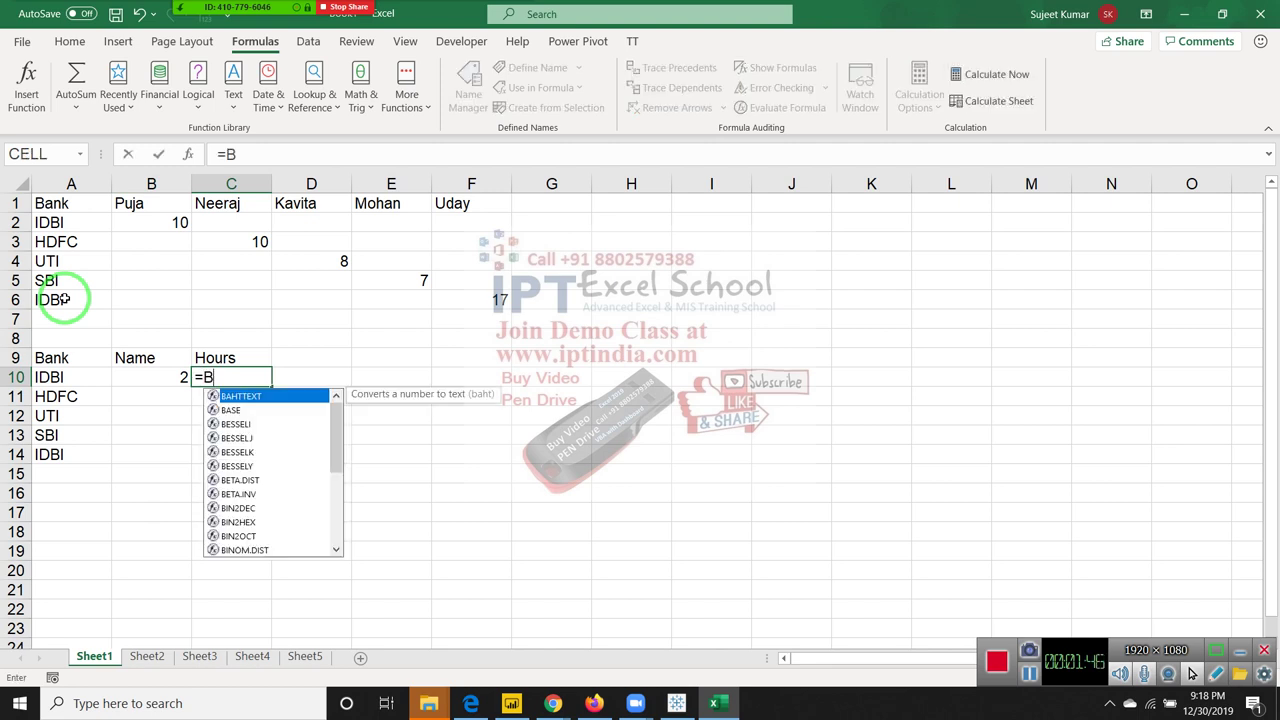
pyautogui.press('BackSpace')
pyautogui.write('"B')
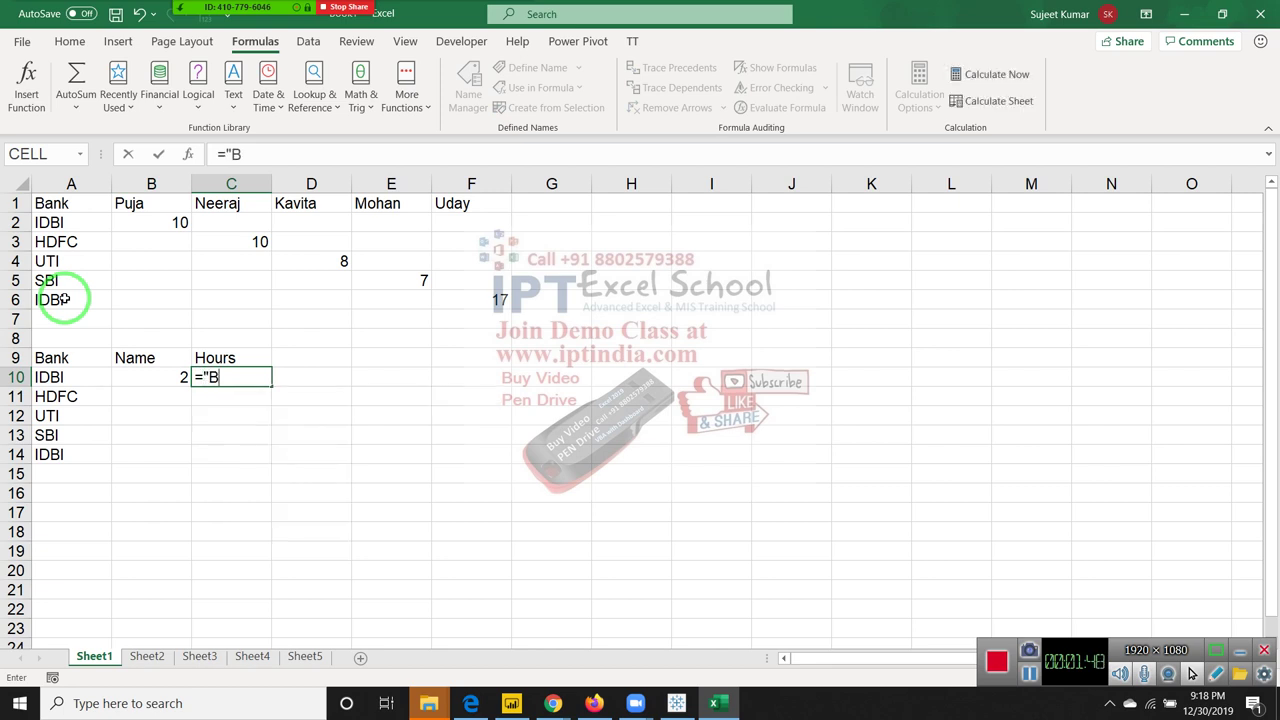
pyautogui.write('"&')
pyautogui.click(148, 385)
pyautogui.write('&":')
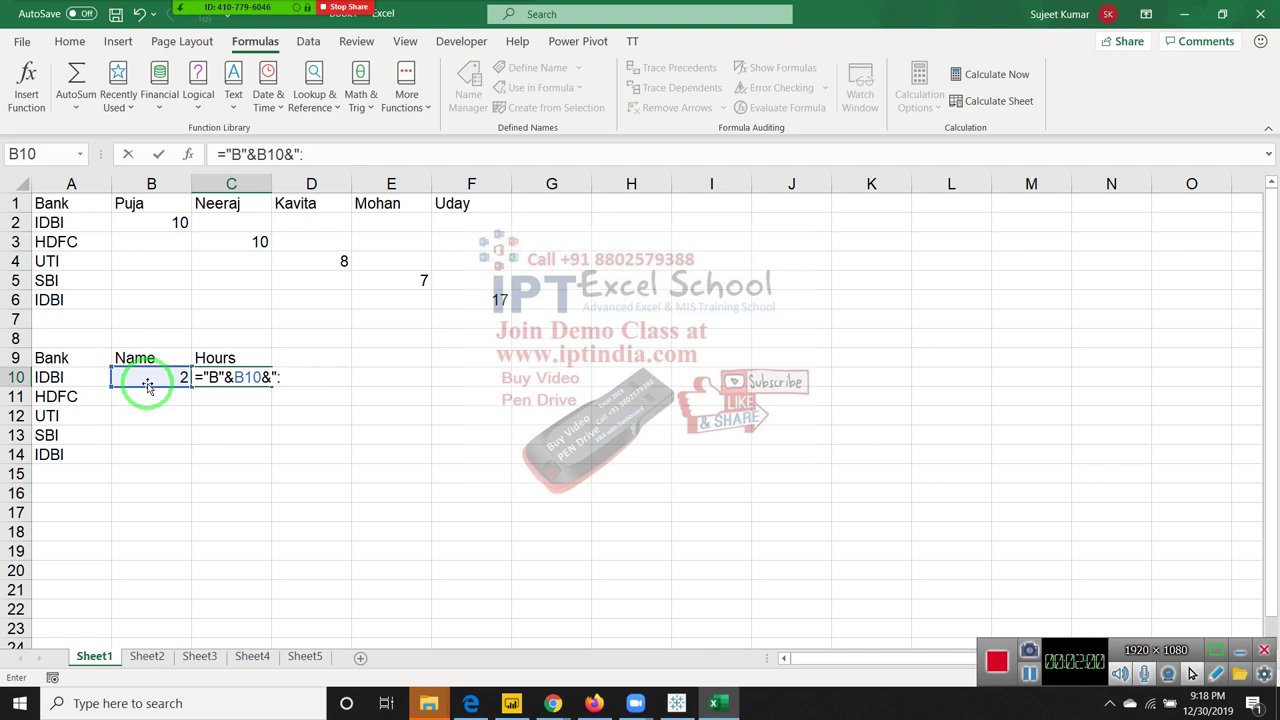
pyautogui.write('F"')
pyautogui.write('&')
pyautogui.click(159, 375)
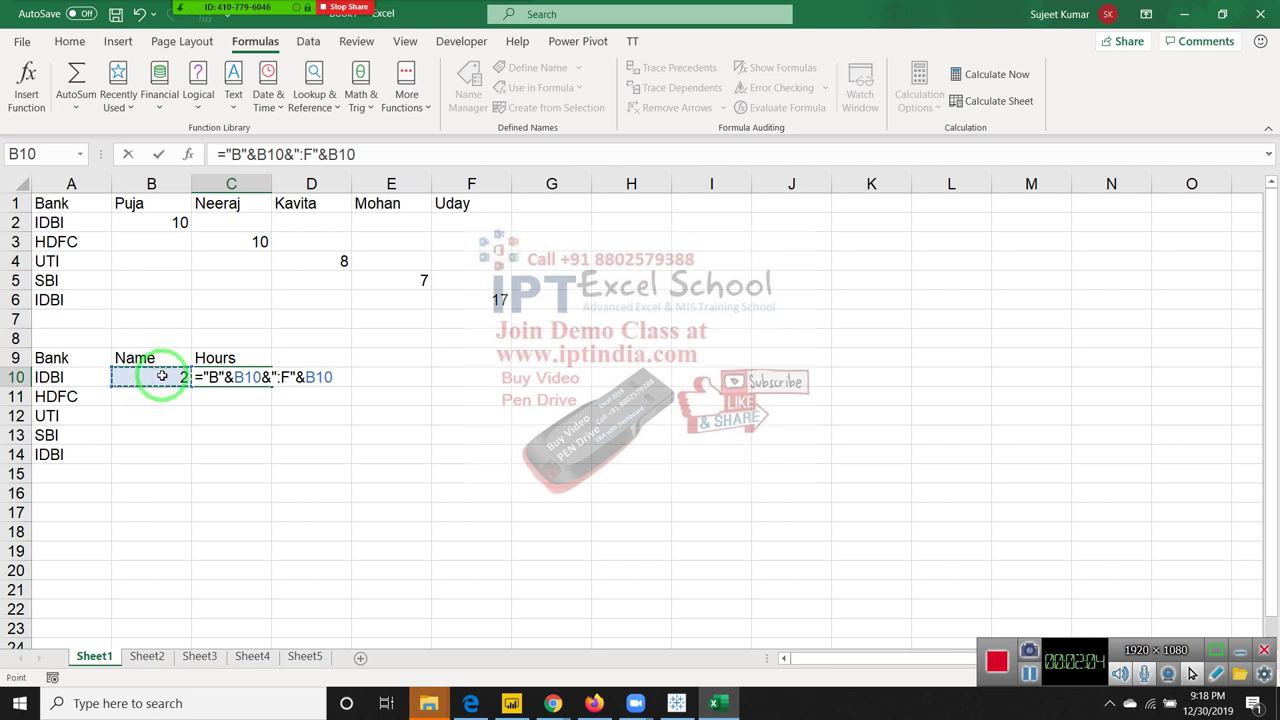
pyautogui.hotkey('ctrl', 'Return')
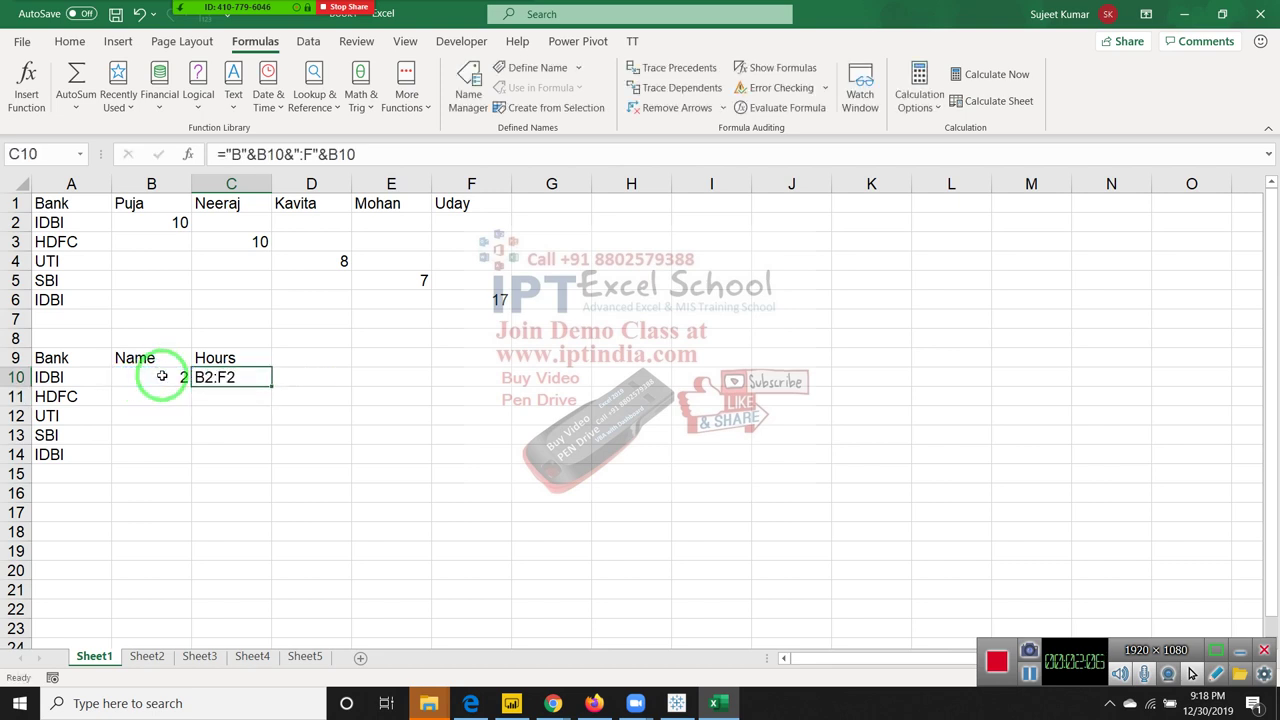
pyautogui.press('Right')
# Step: Enter =SUM(INDIRECT(C10)) in D10, replacing a #NAME? typo, giving 10
pyautogui.write('=su')
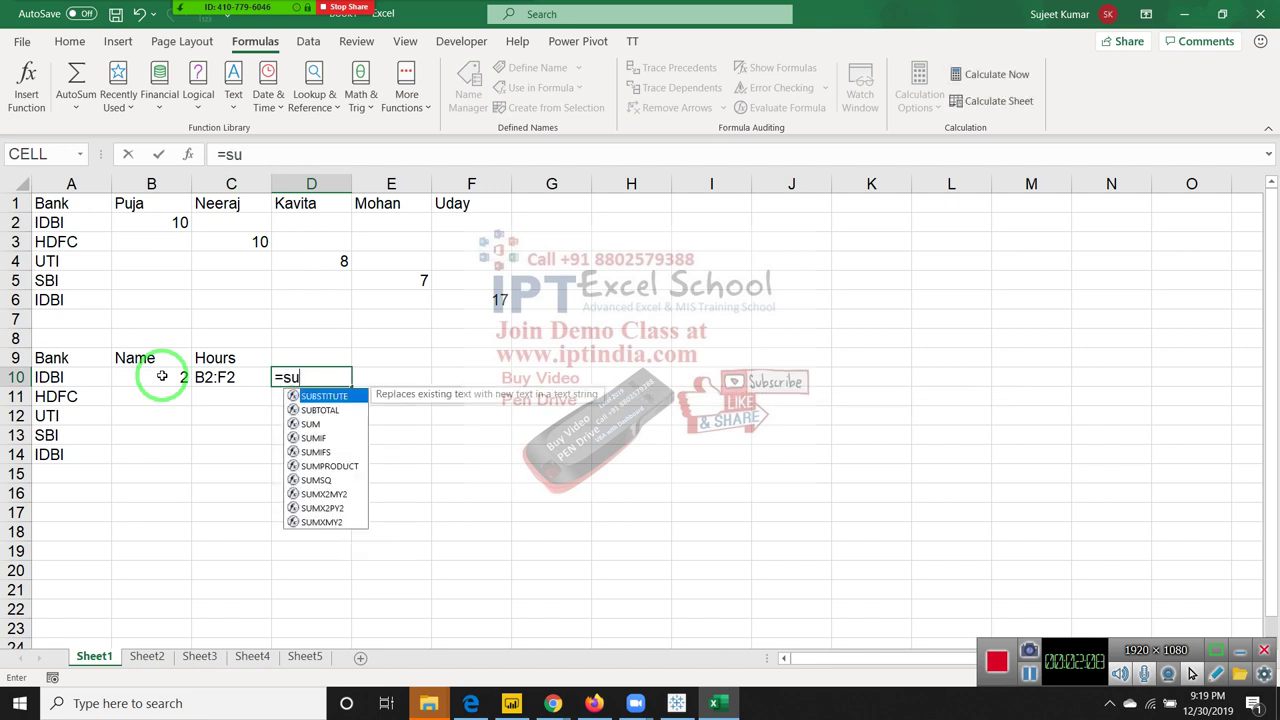
pyautogui.write('mn')
pyautogui.press('BackSpace')
pyautogui.press('BackSpace')
pyautogui.press('Tab')
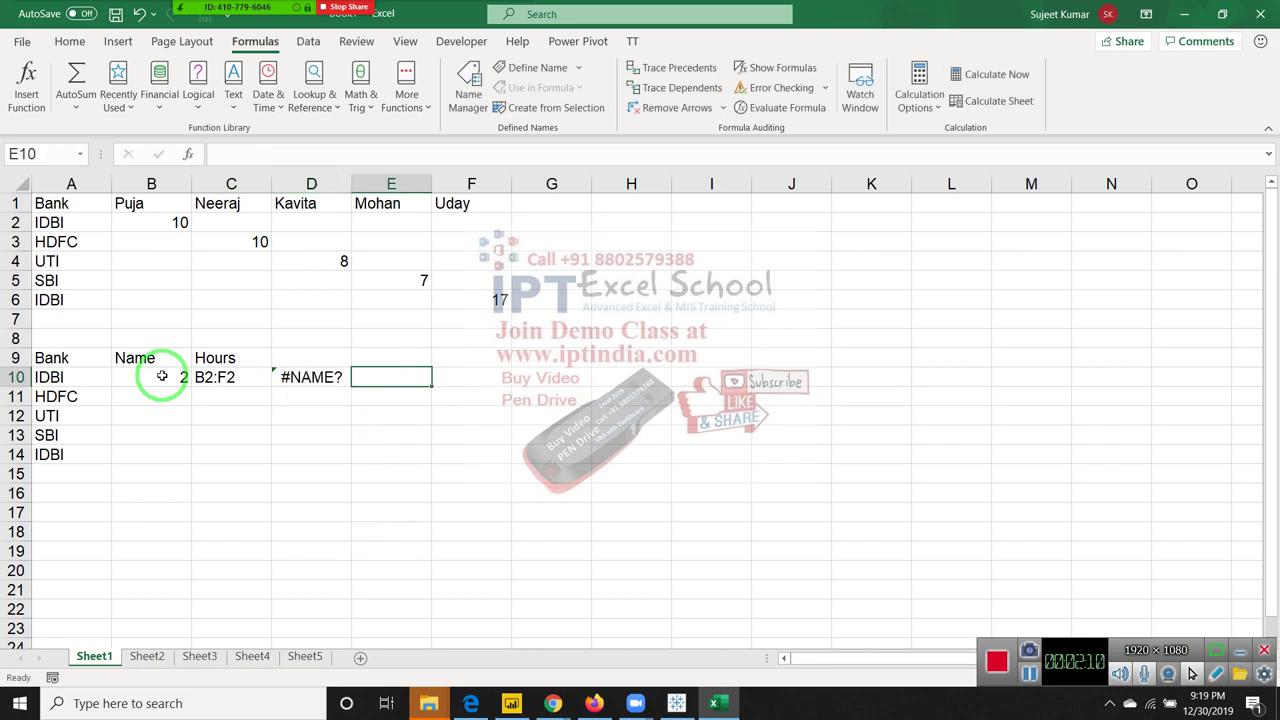
pyautogui.press('Left')
pyautogui.write('=su')
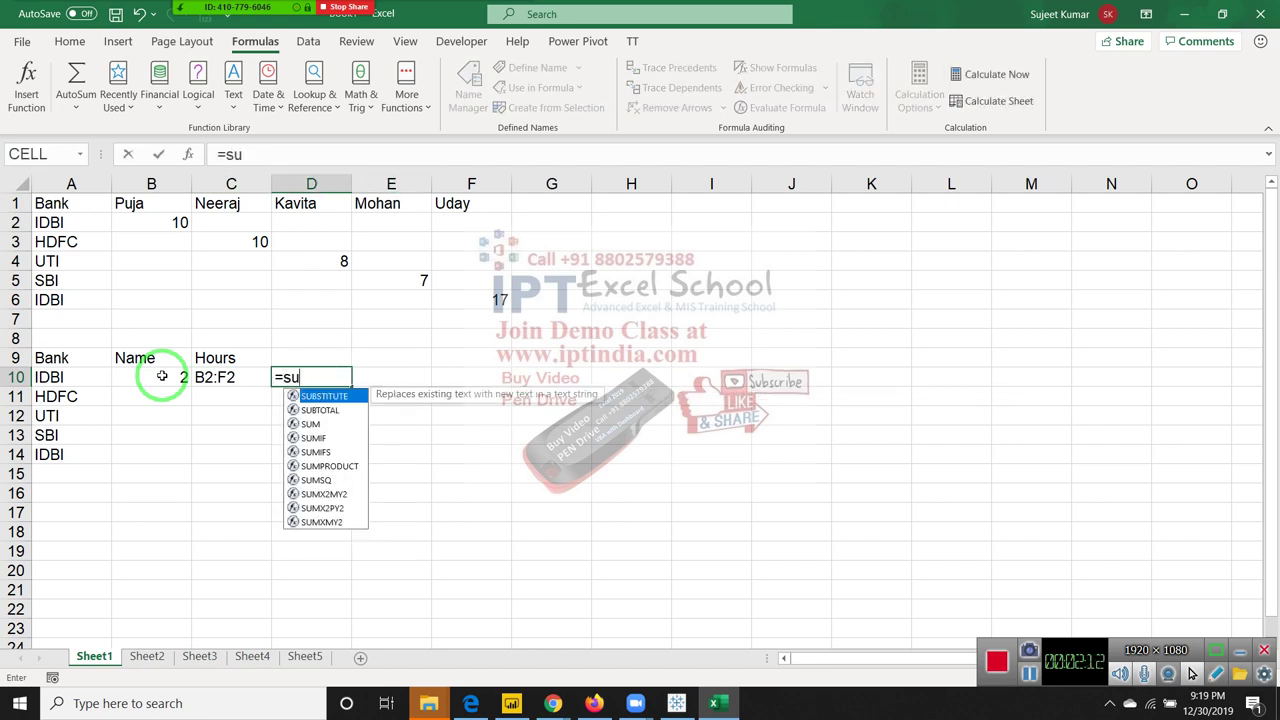
pyautogui.write('m')
pyautogui.press('Tab')
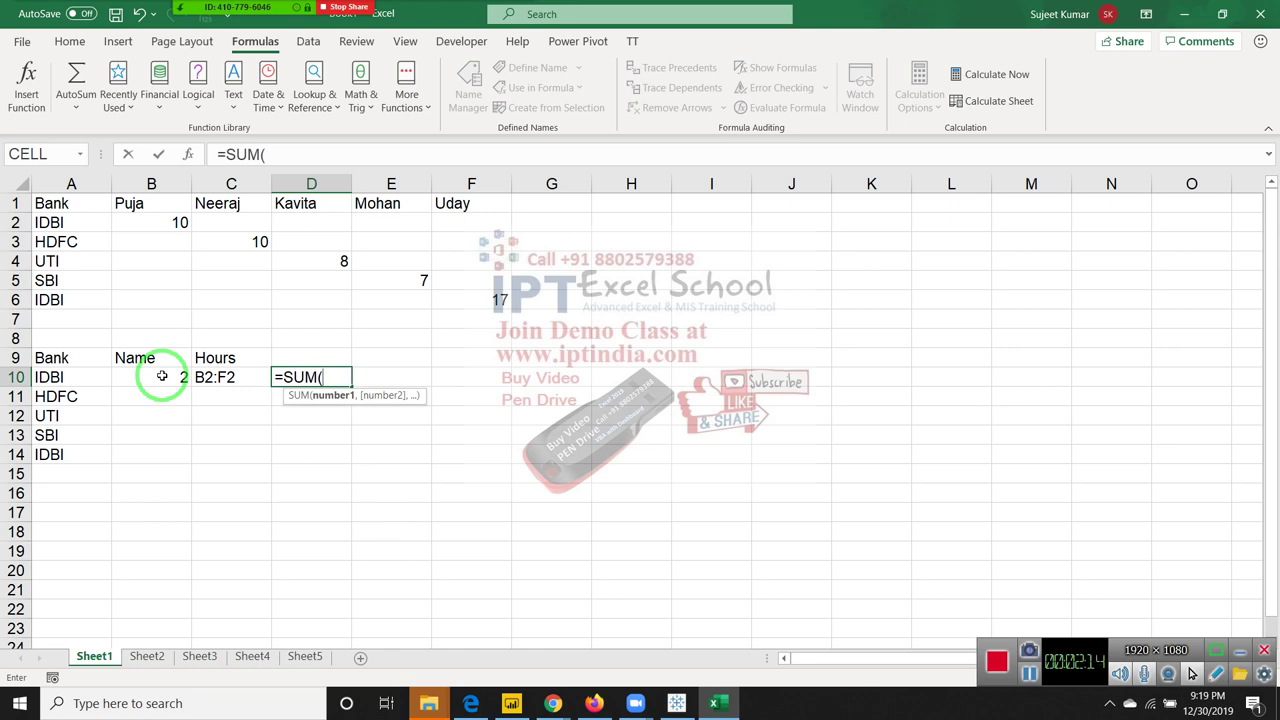
pyautogui.write('in')
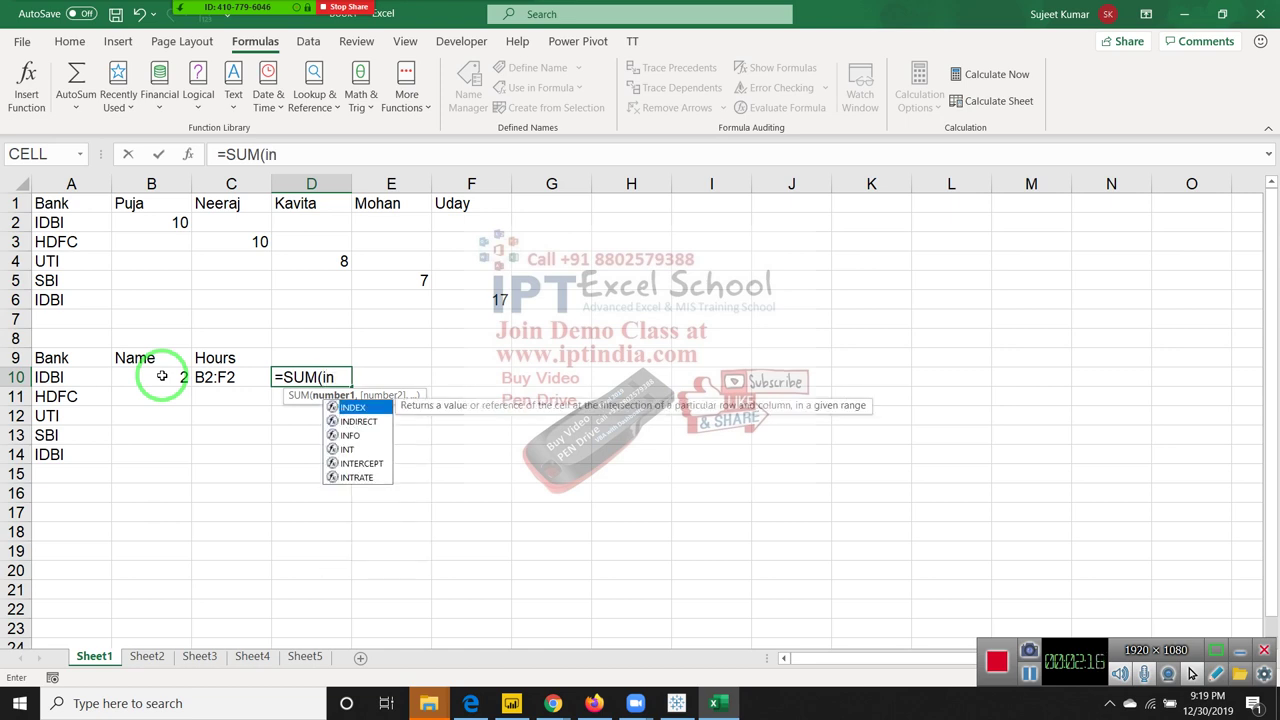
pyautogui.press('Down')
pyautogui.press('Tab')
pyautogui.press('Left')
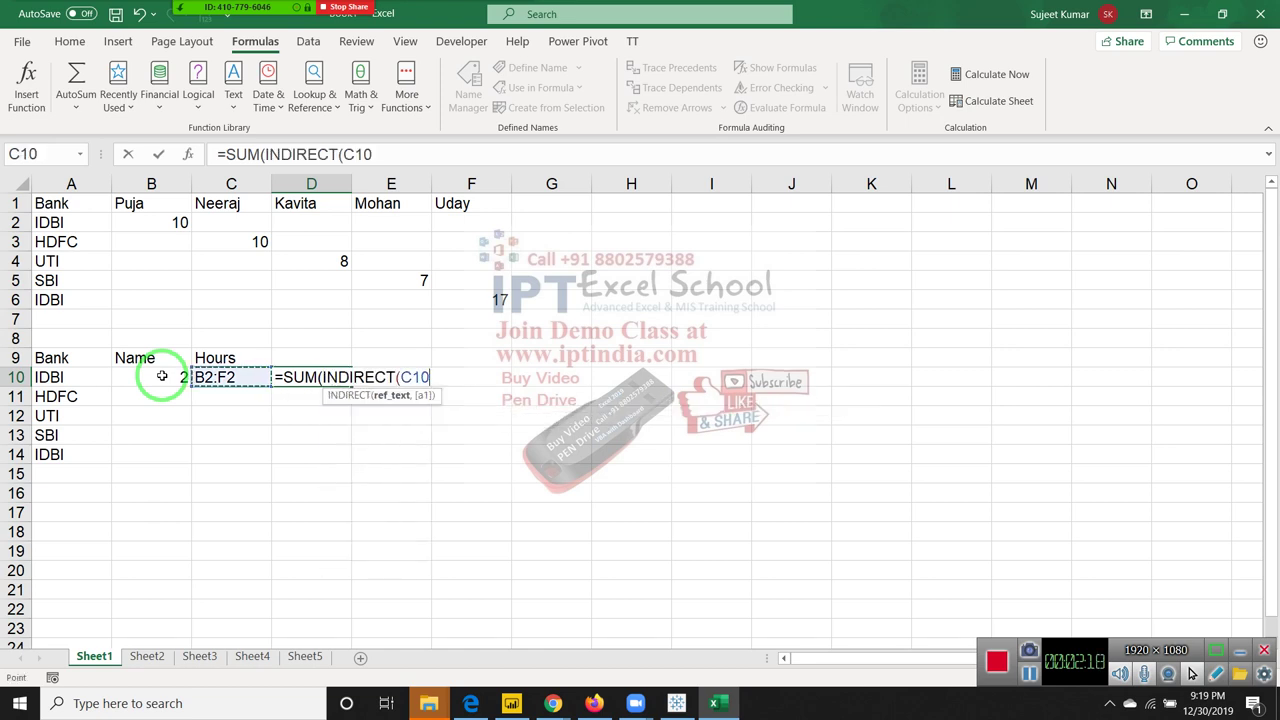
pyautogui.write(')')
pyautogui.press('Return')
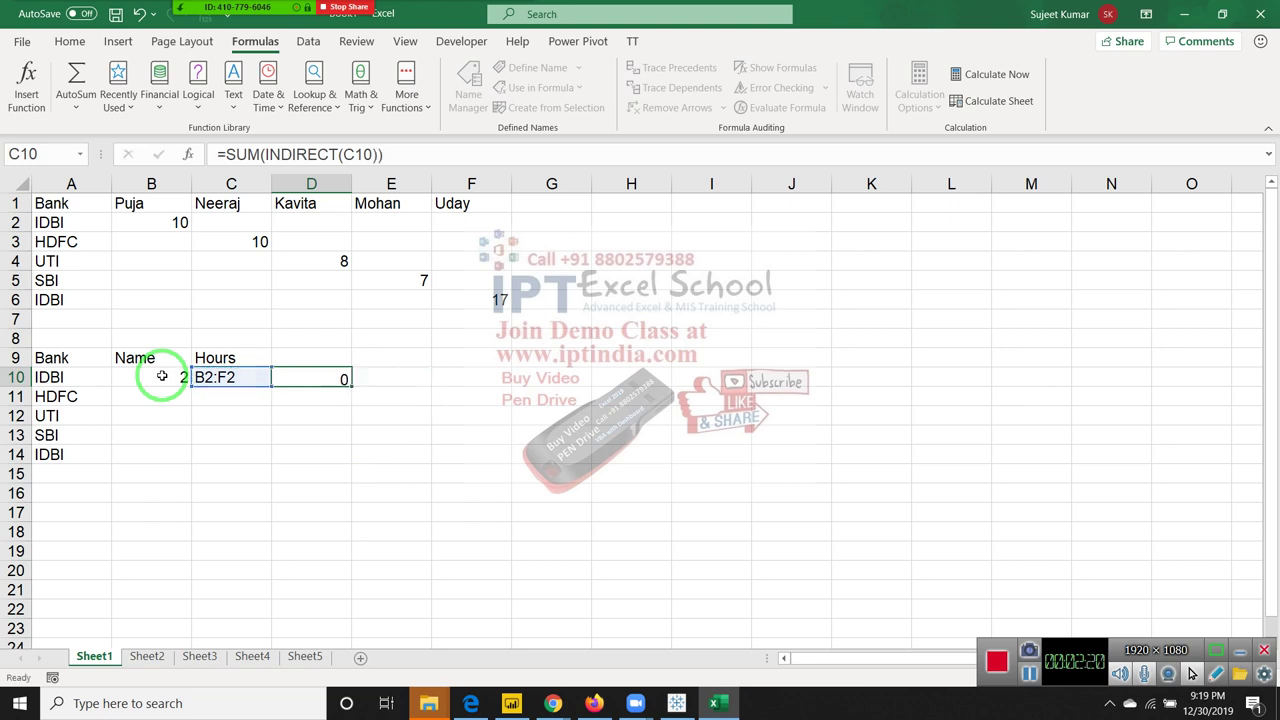
# Step: Review the row 10 formulas in B10, C10 and D10
pyautogui.press('Up')
pyautogui.click(162, 376)
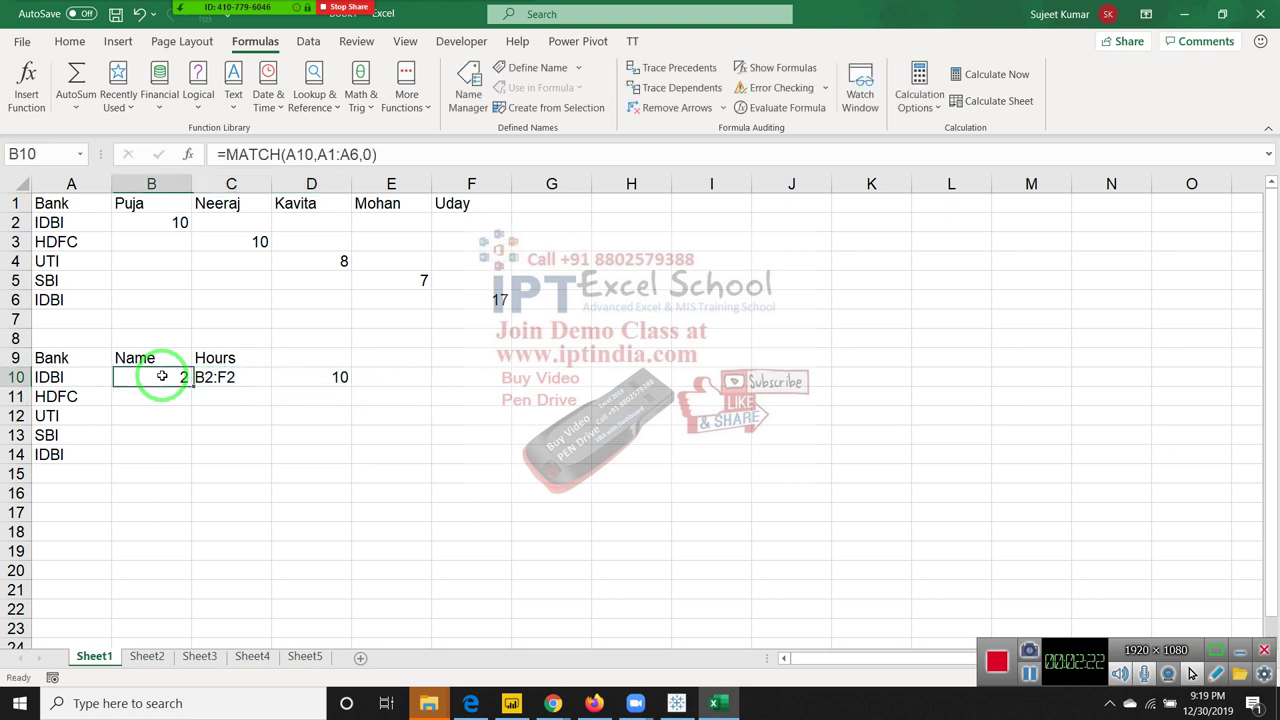
pyautogui.press('Right')
pyautogui.press('Right')
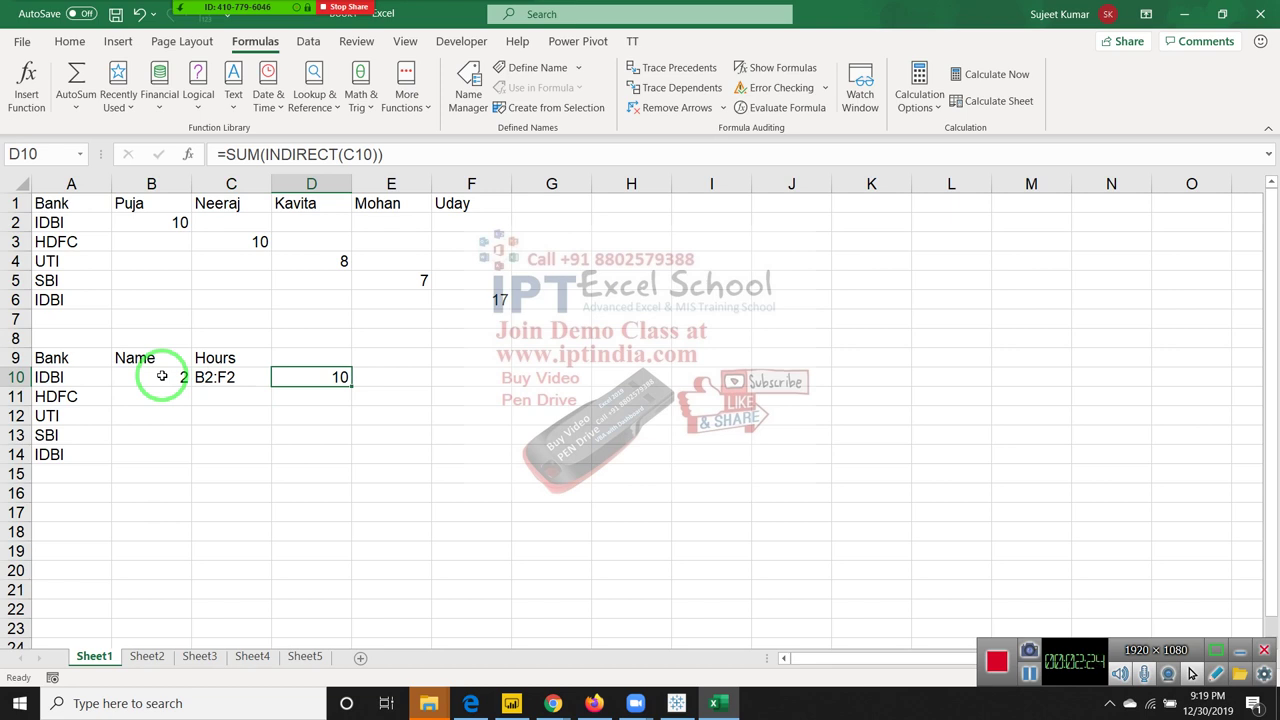
pyautogui.press('Left')
pyautogui.press('Left')
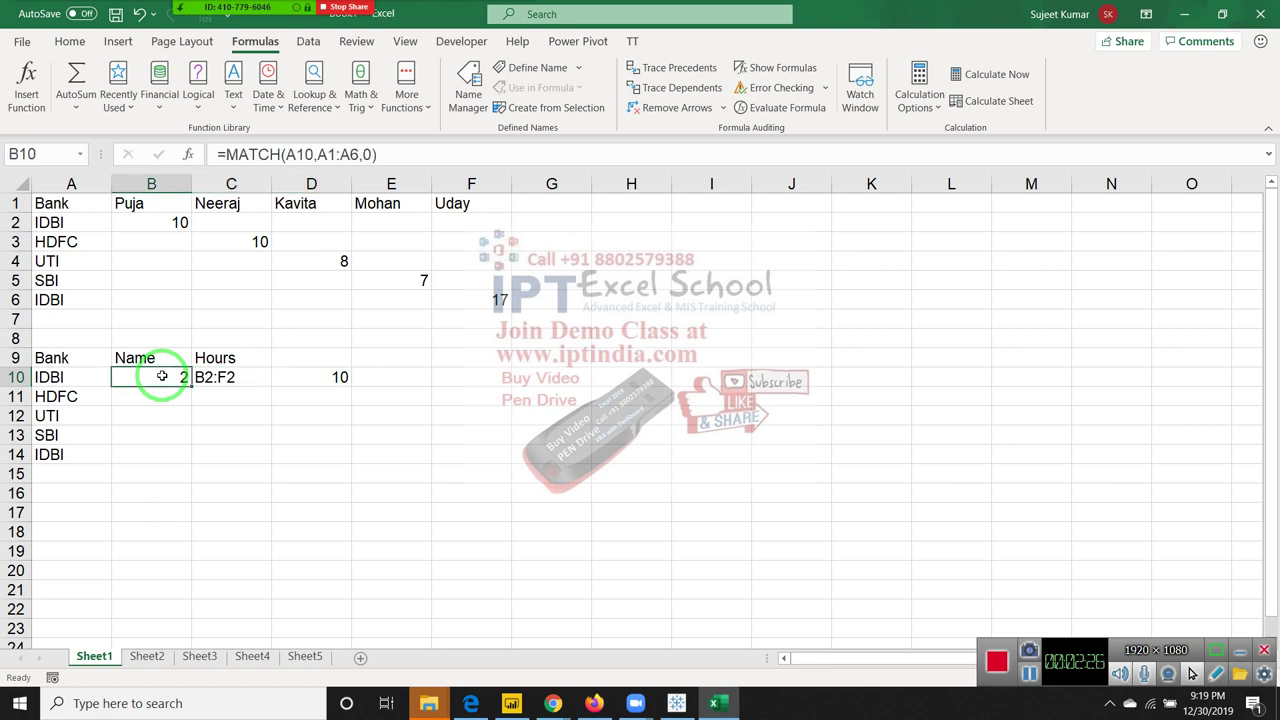
pyautogui.click(145, 204)
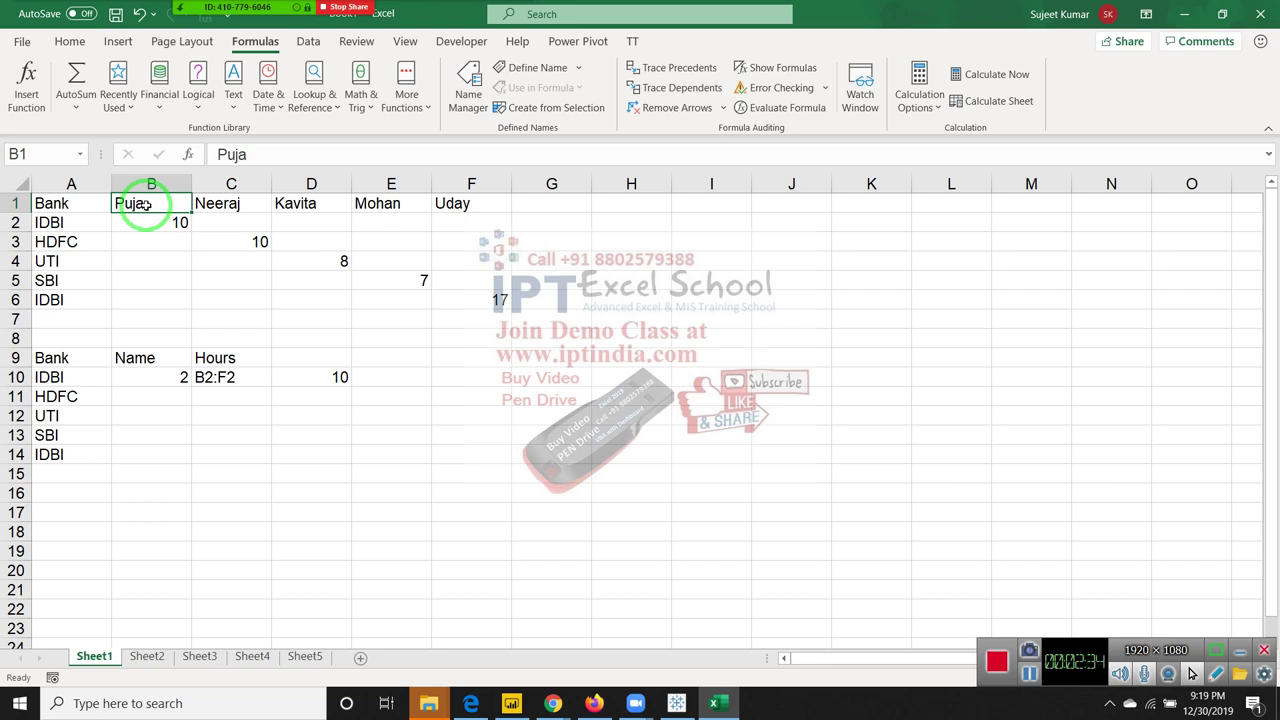
pyautogui.click(380, 379)
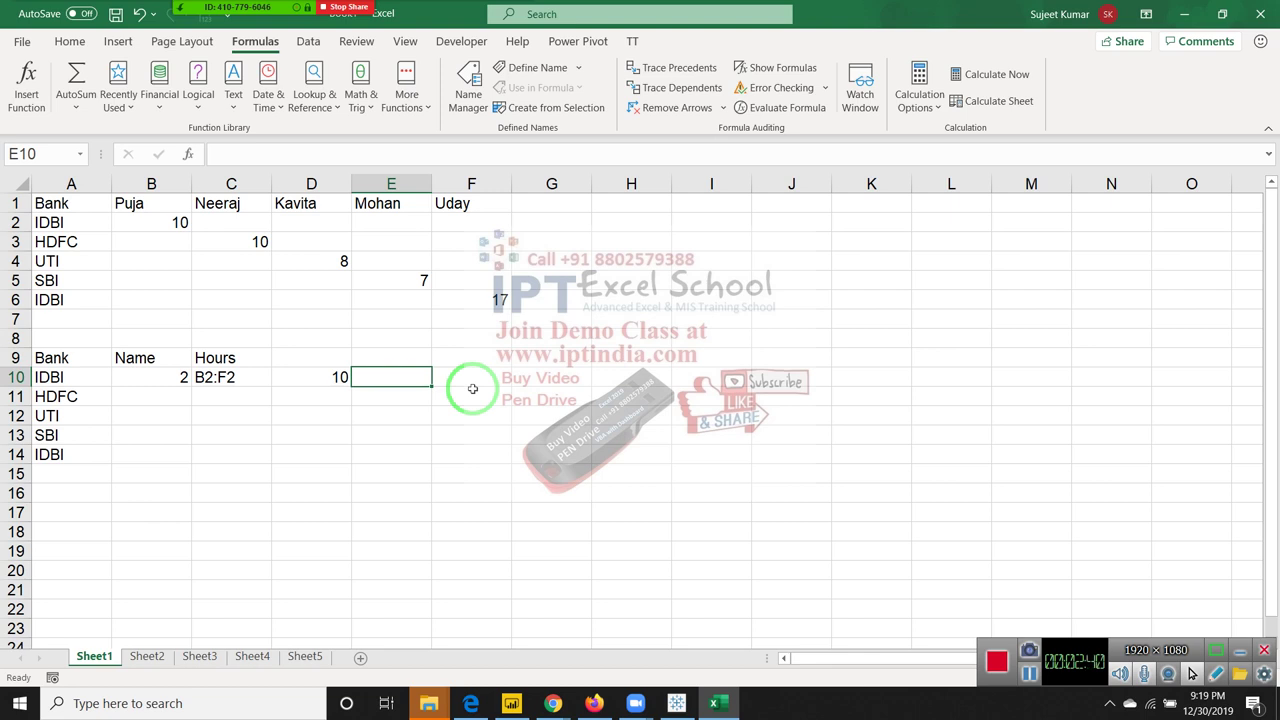
# Step: Enter =MATCH(D10,INDIRECT(C10),0) in E10, returning position 1 for IDBI's 10 hours
pyautogui.write('=ma')
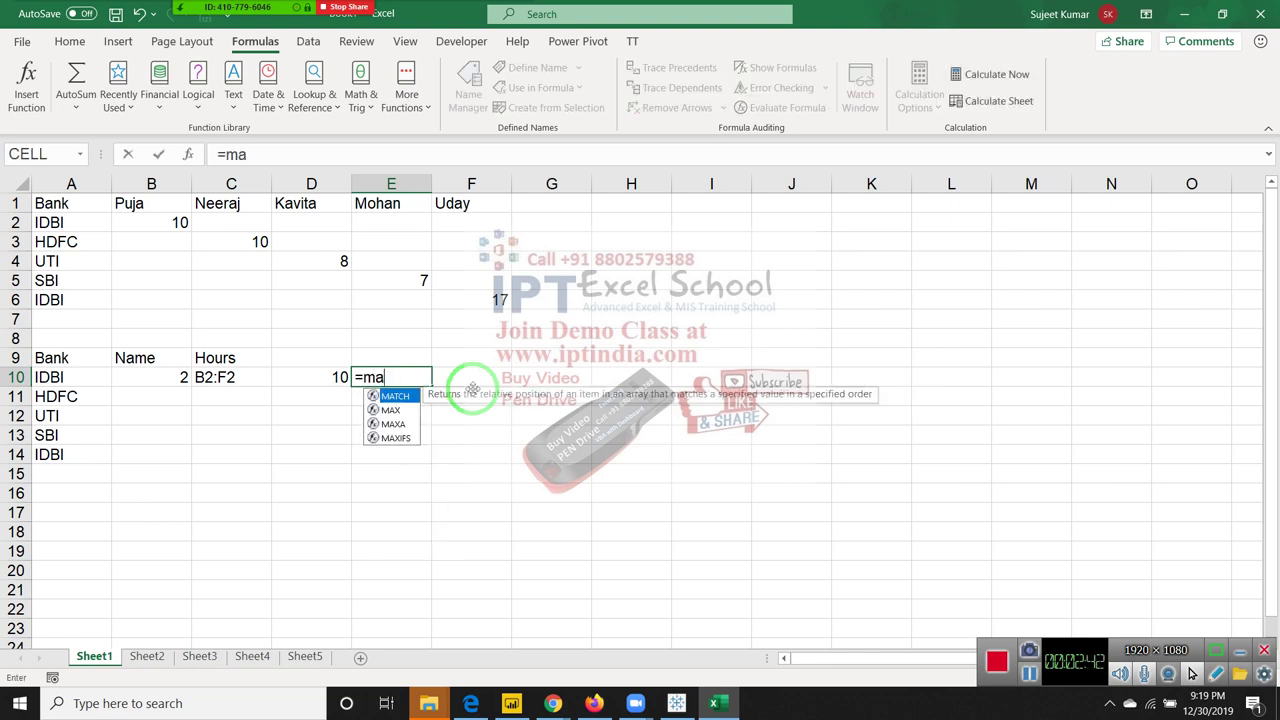
pyautogui.press('Tab')
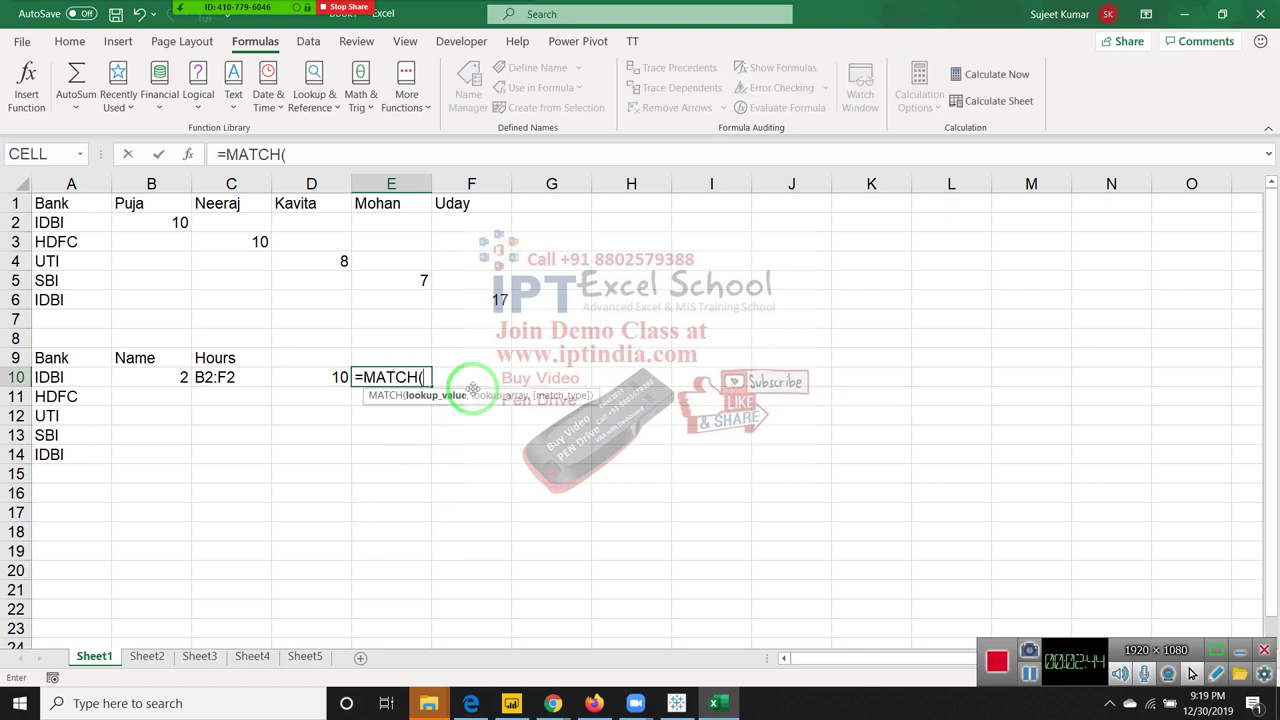
pyautogui.press('Left')
pyautogui.write(',')
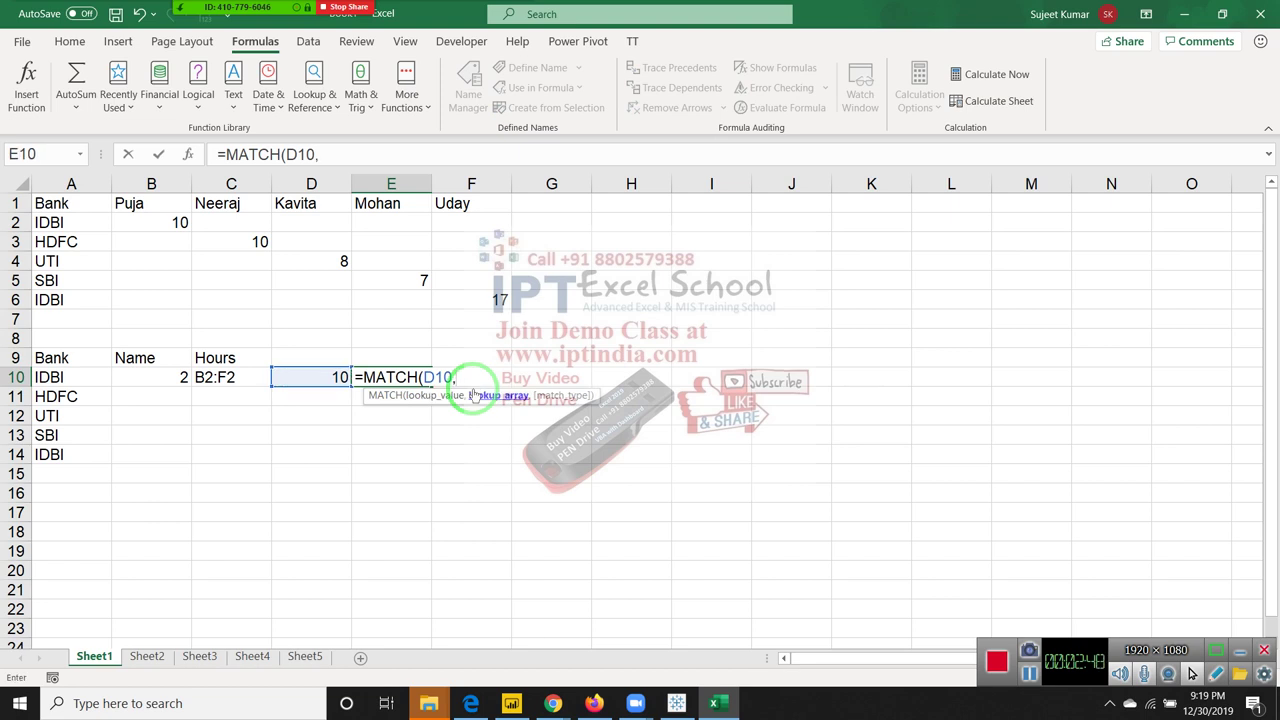
pyautogui.write('ind')
pyautogui.press('Down')
pyautogui.press('Tab')
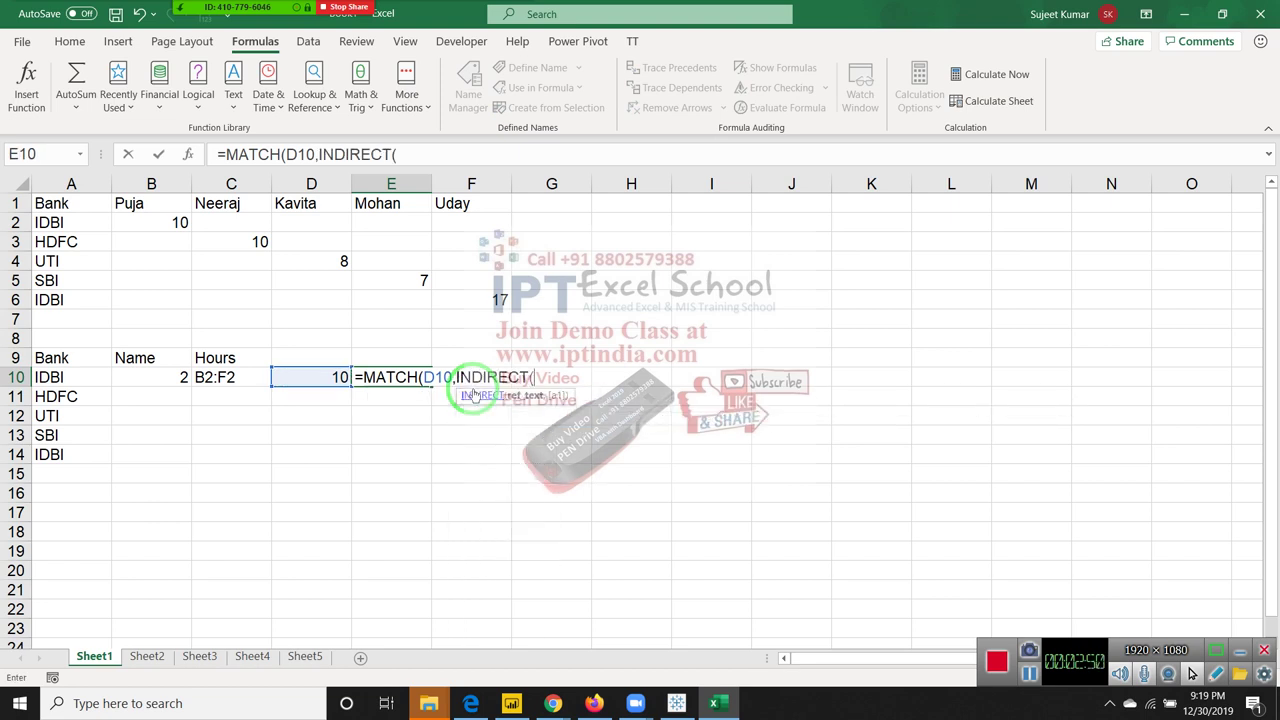
pyautogui.press('Left')
pyautogui.press('Left')
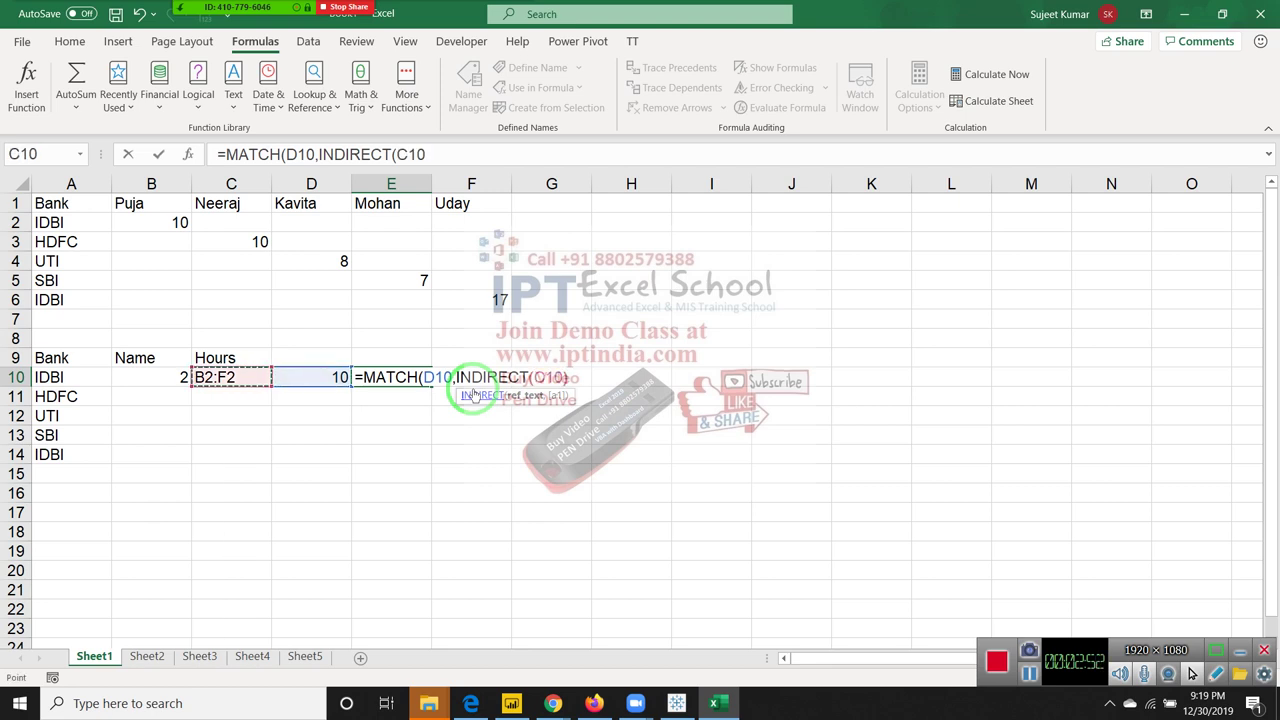
pyautogui.write('),0')
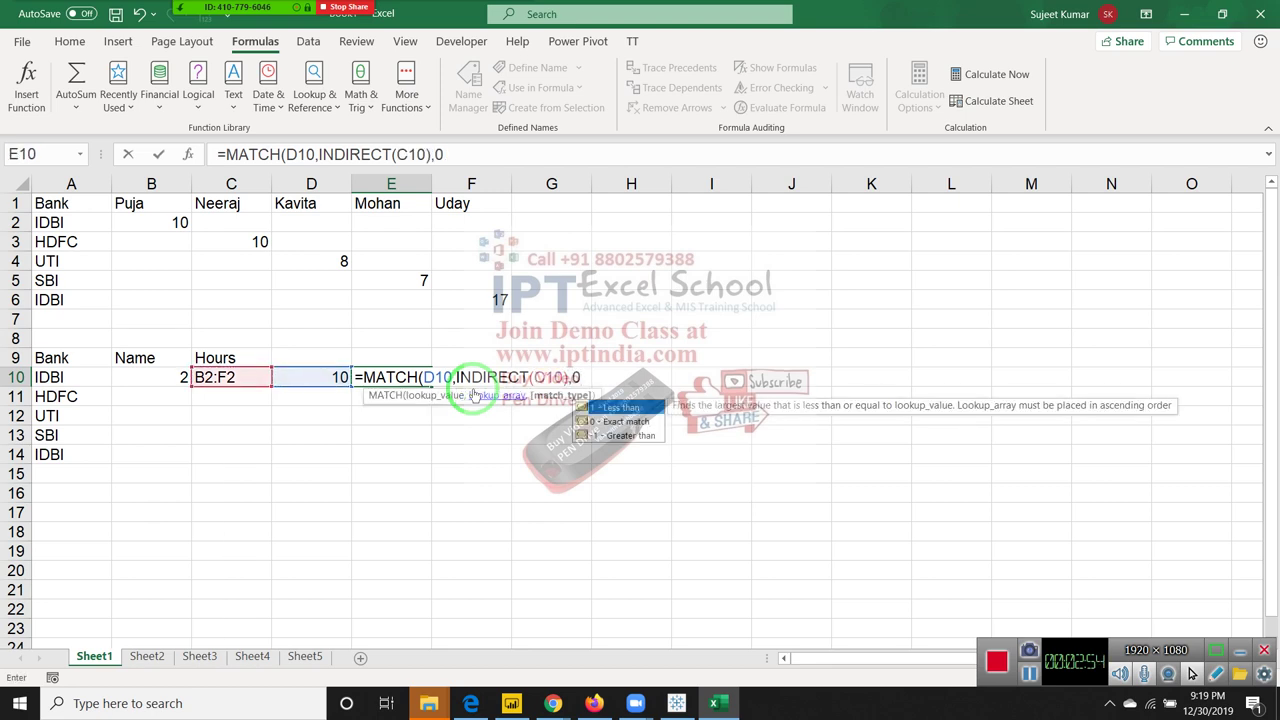
pyautogui.write(')')
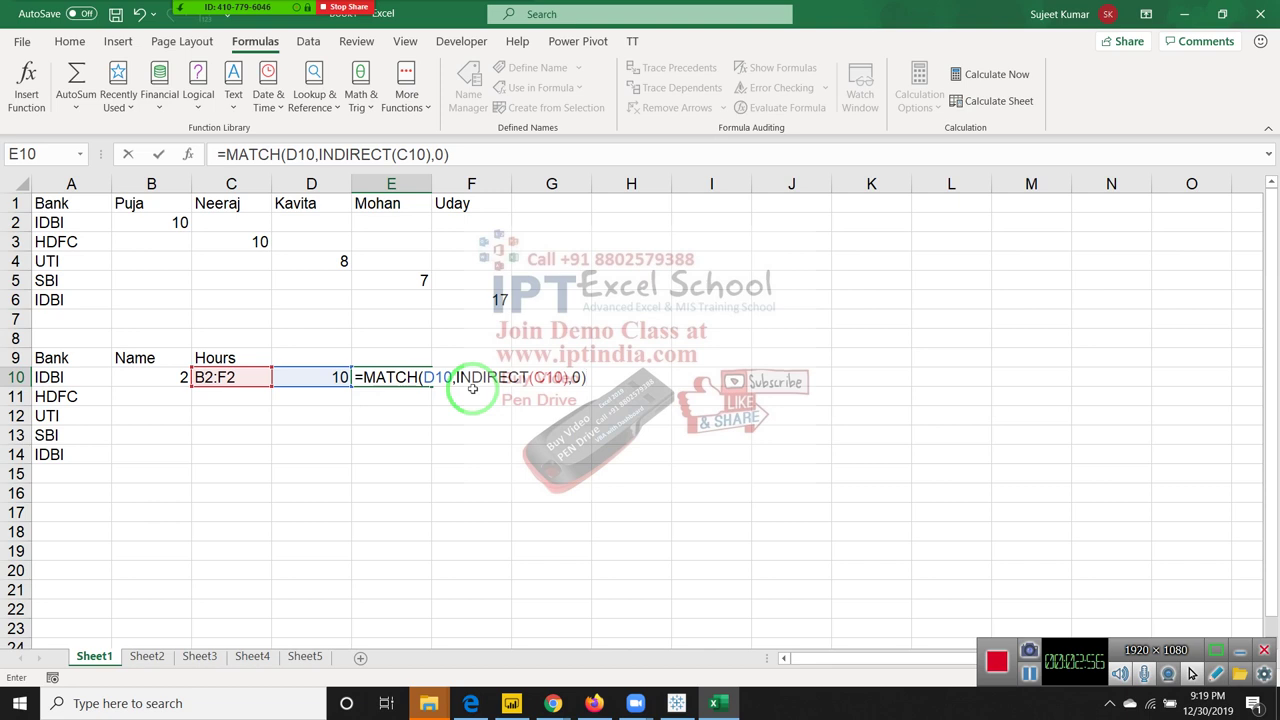
pyautogui.press('Return')
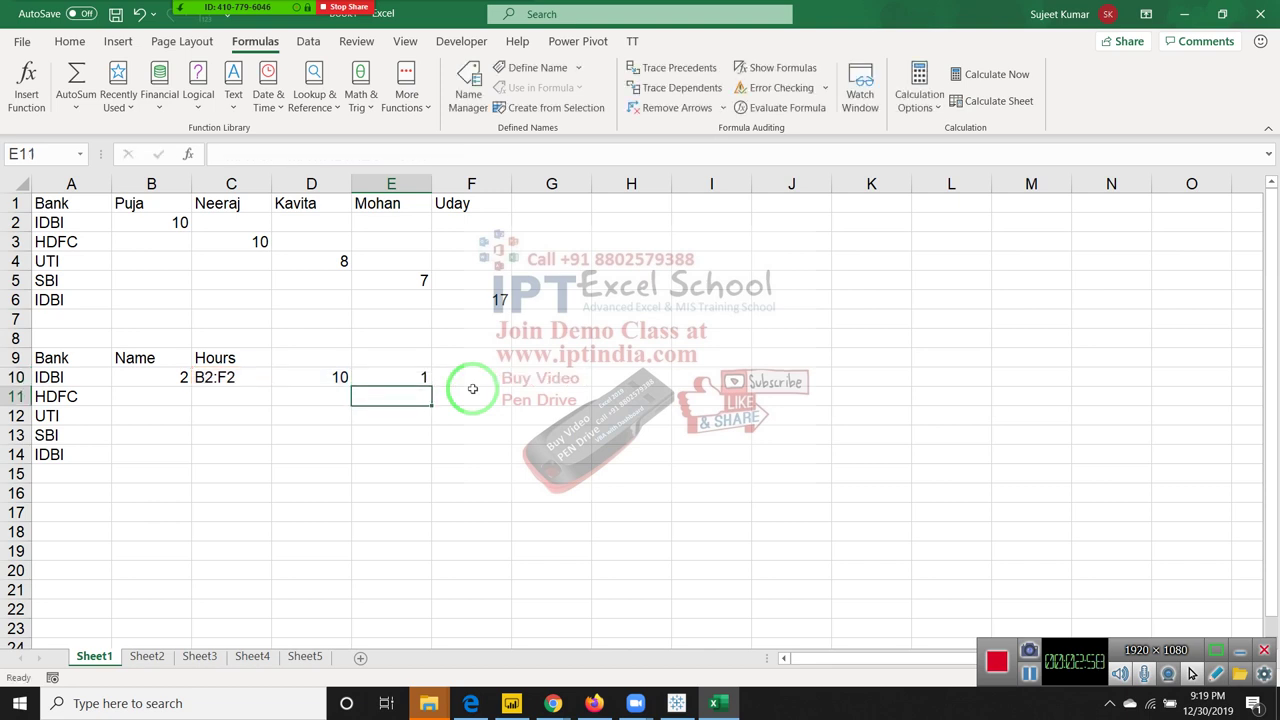
pyautogui.press('Up')
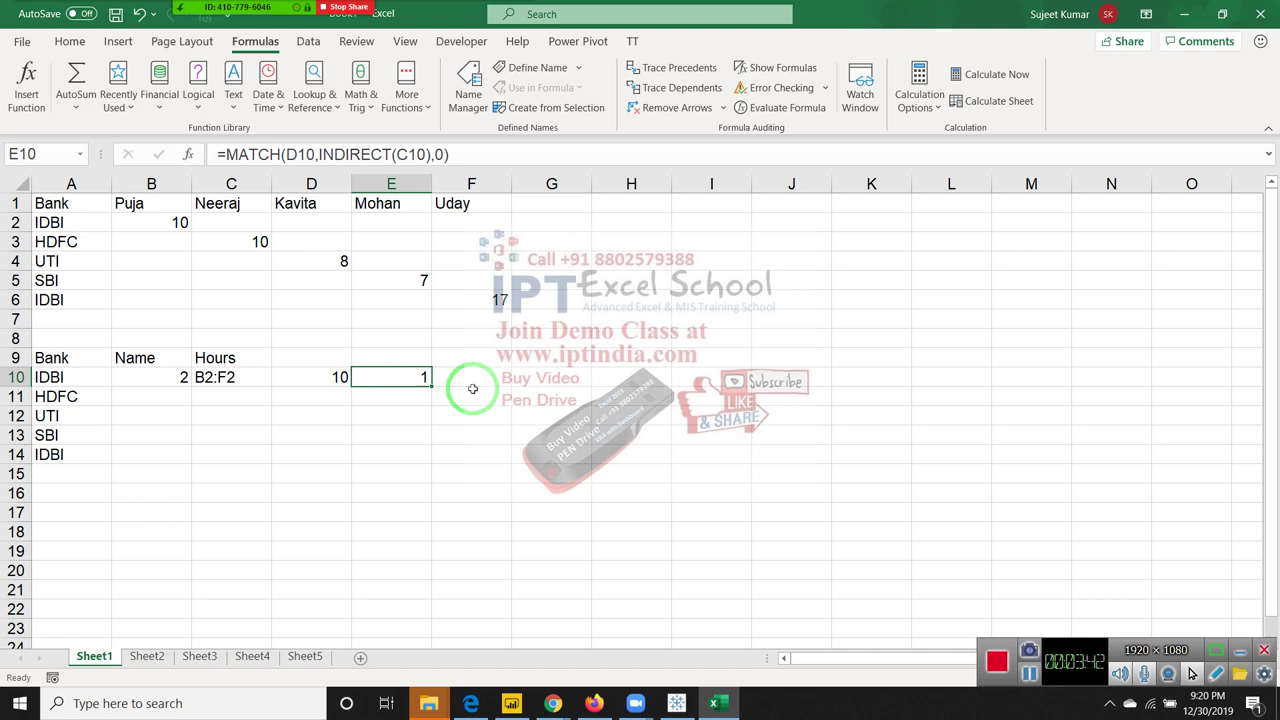
# Step: Enter =OFFSET(A1,0,E10) in F10 so it returns the name Puja
pyautogui.press('Up')
pyautogui.click(472, 386)
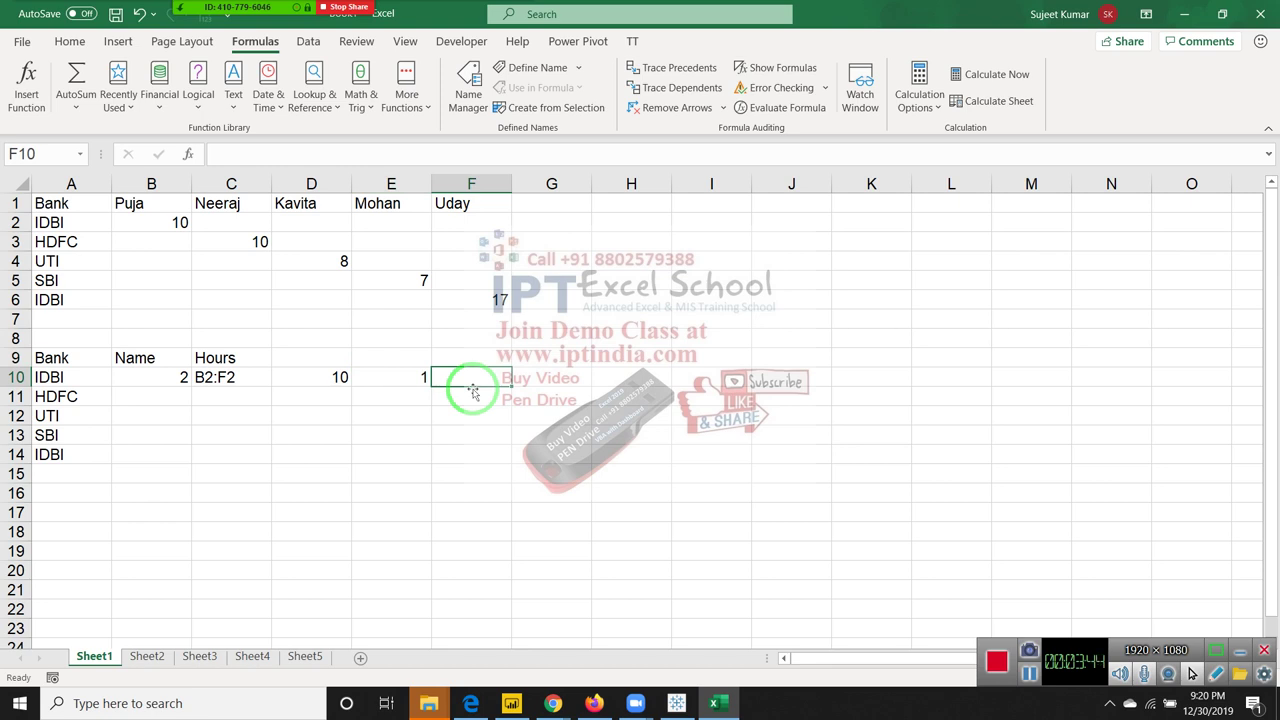
pyautogui.write('=of')
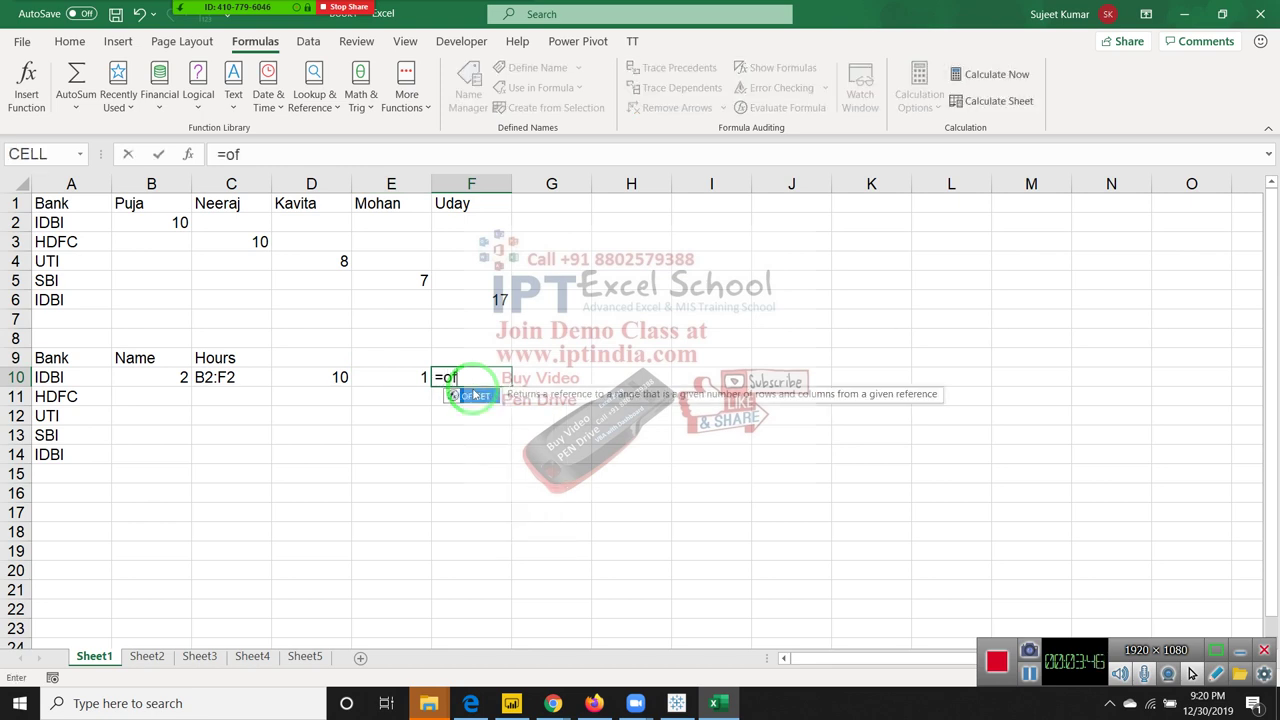
pyautogui.write('`')
pyautogui.press('Return')
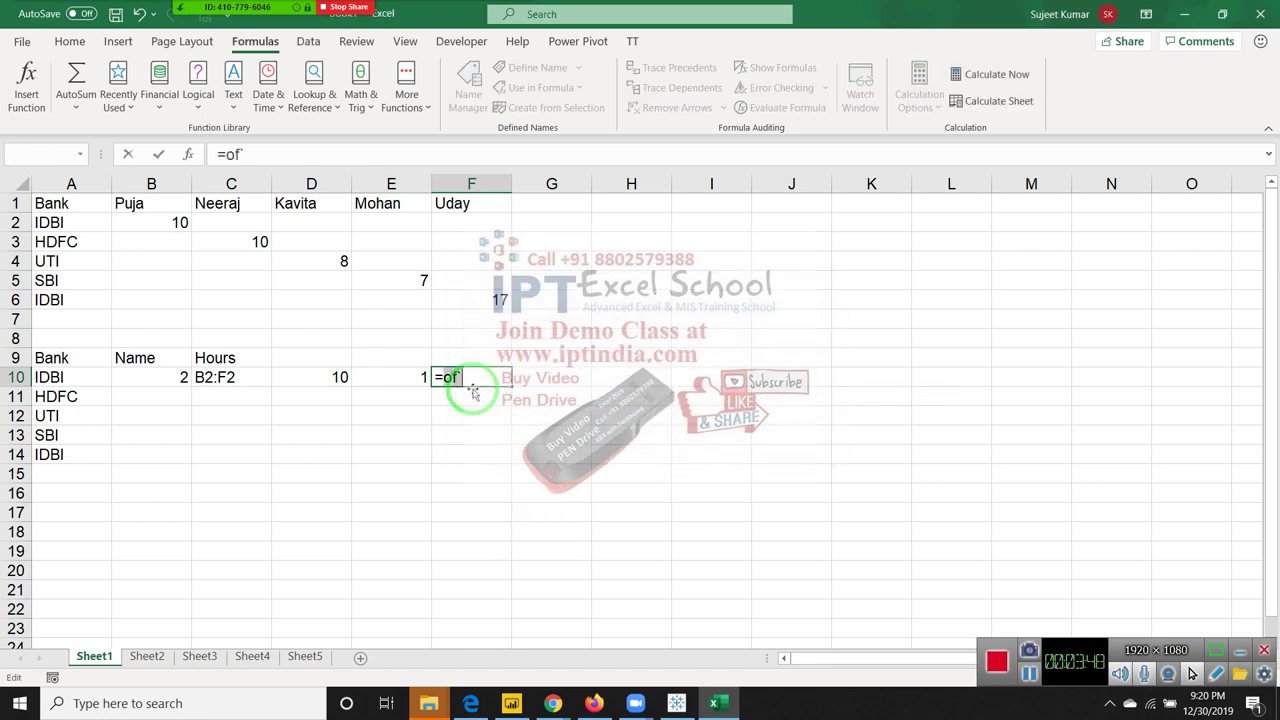
pyautogui.press('BackSpace')
pyautogui.press('BackSpace')
pyautogui.press('BackSpace')
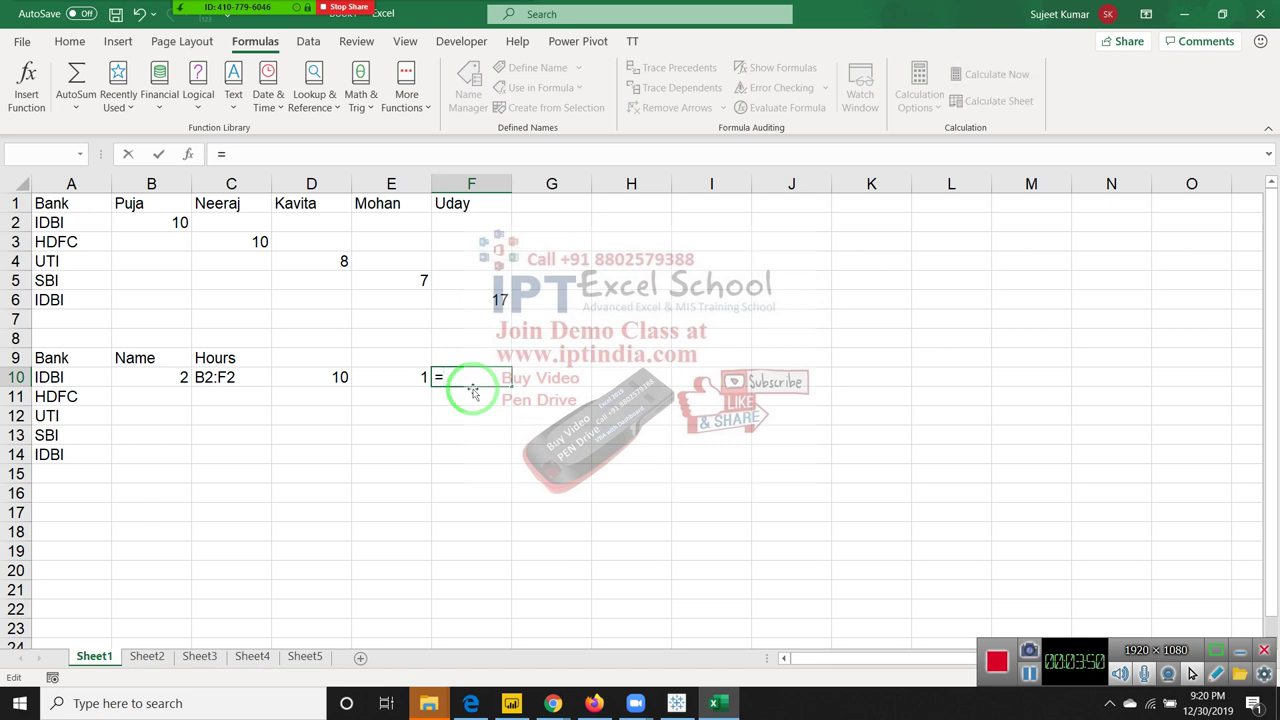
pyautogui.write('of')
pyautogui.press('Tab')
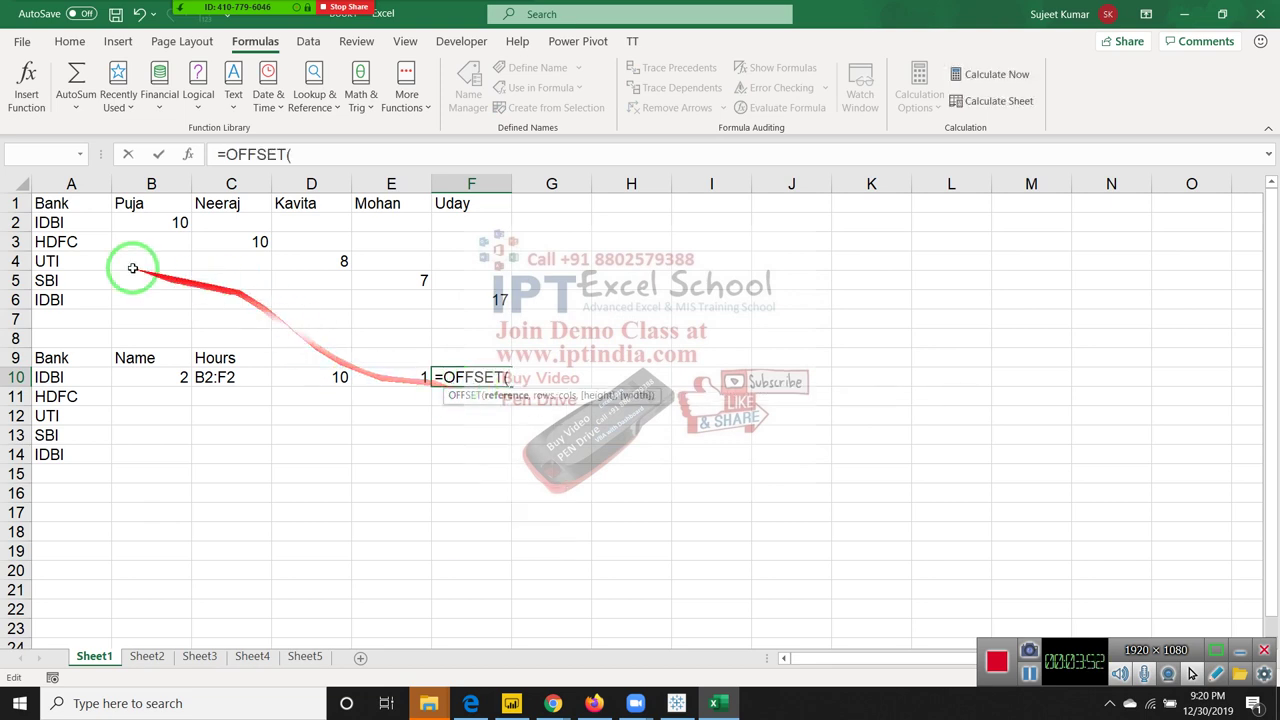
pyautogui.click(50, 204)
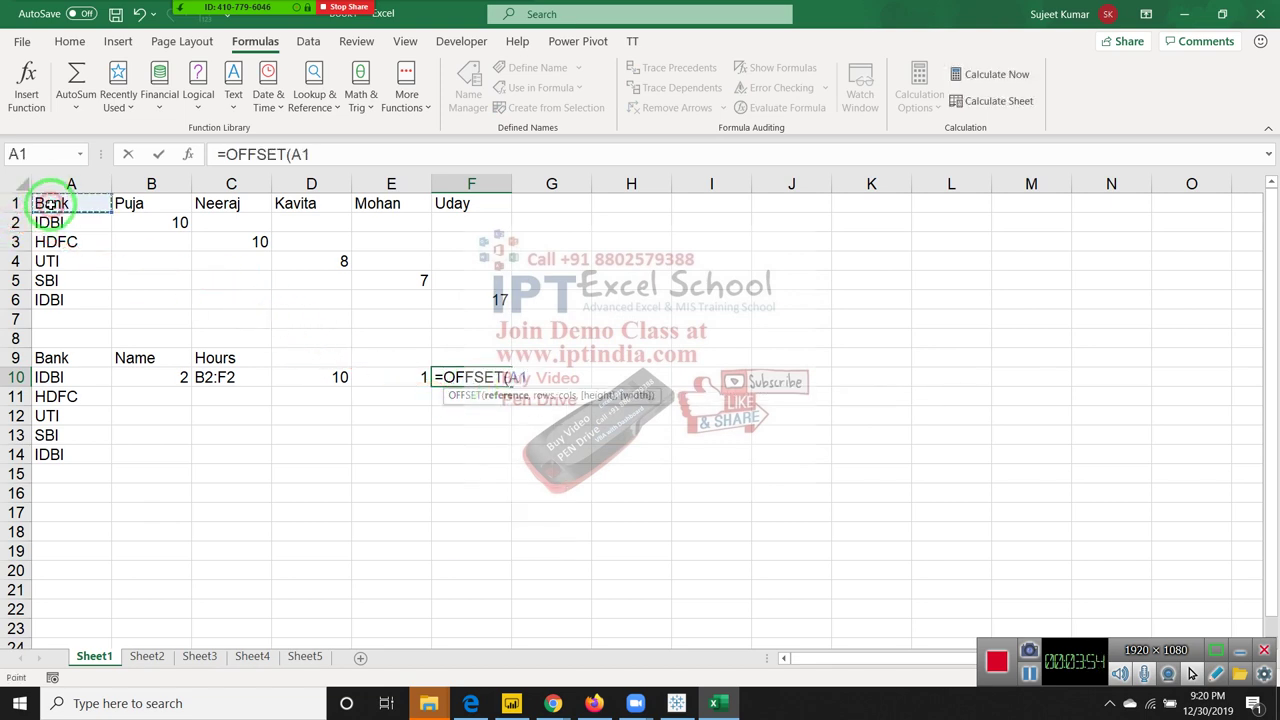
pyautogui.write(',0')
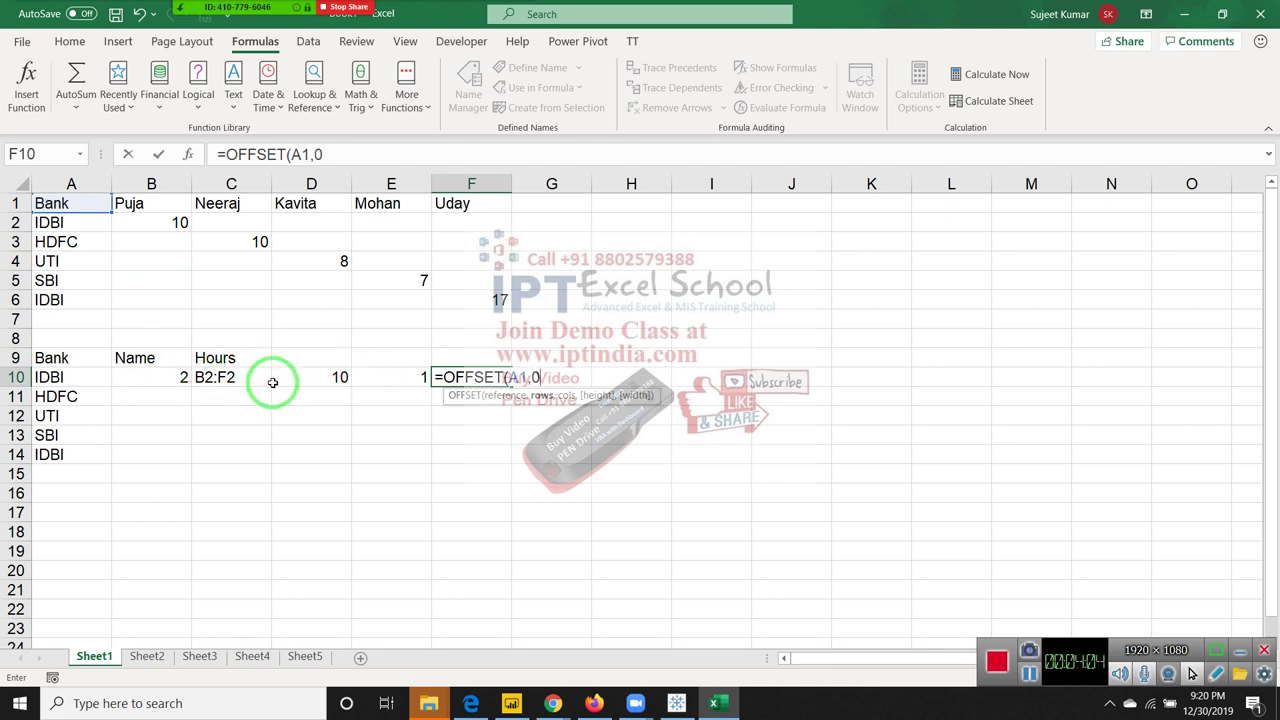
pyautogui.write(',')
pyautogui.click(380, 380)
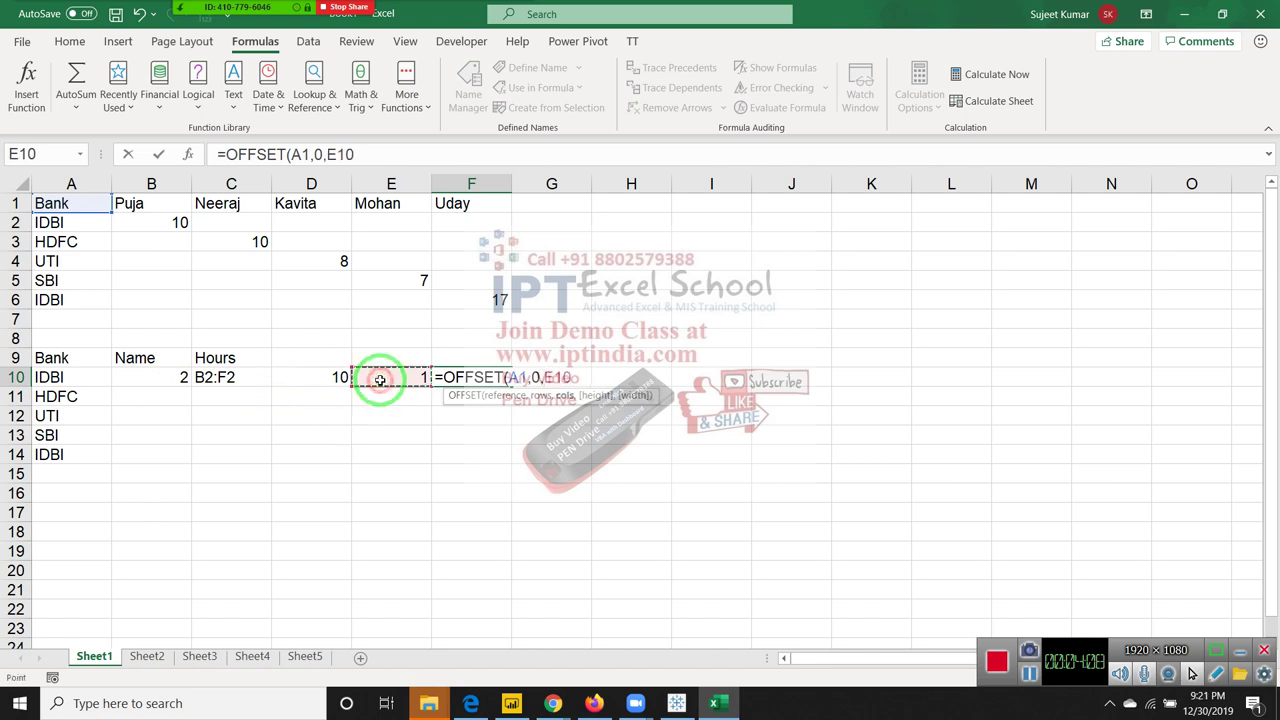
pyautogui.press('Return')
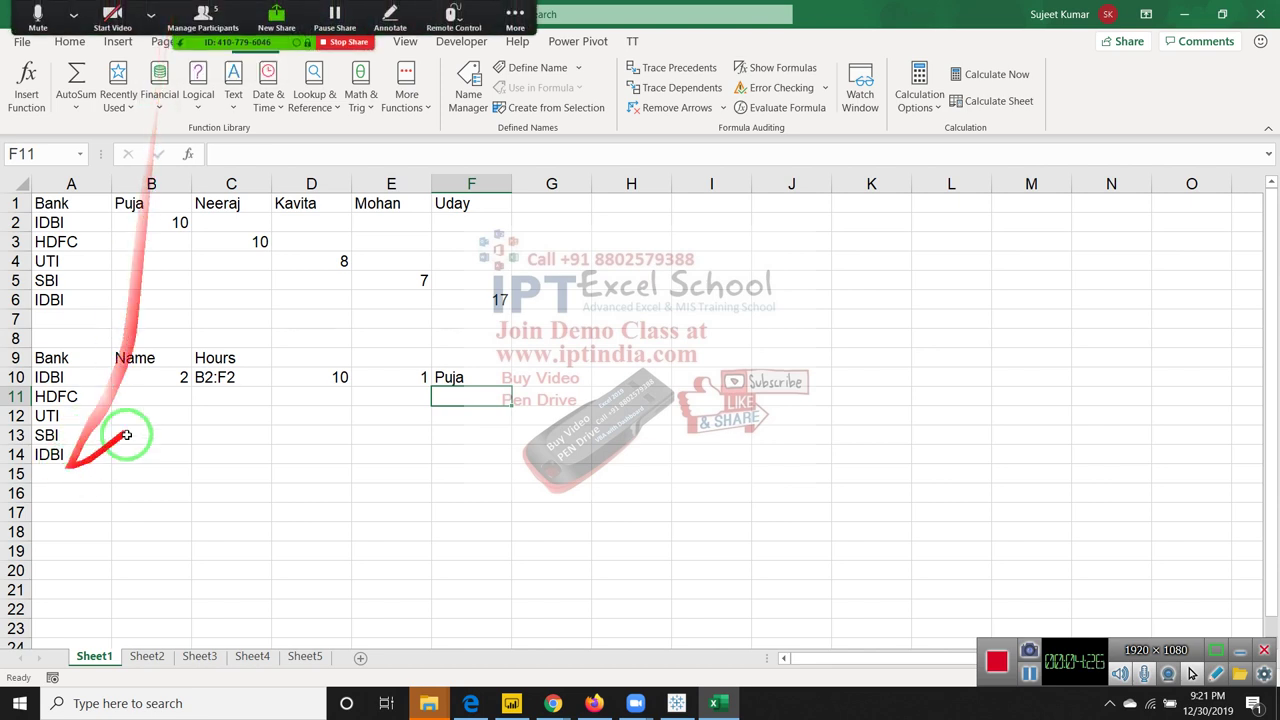
pyautogui.click(176, 400)
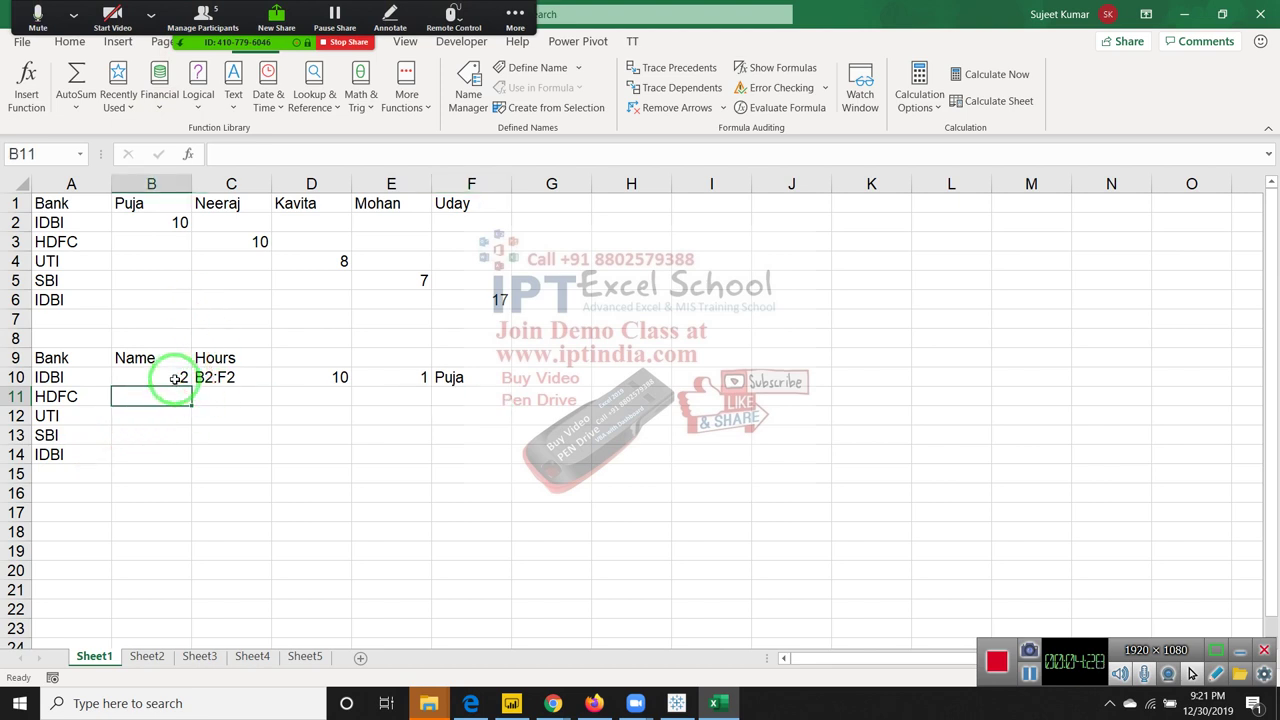
pyautogui.click(176, 377)
pyautogui.doubleClick(180, 378)
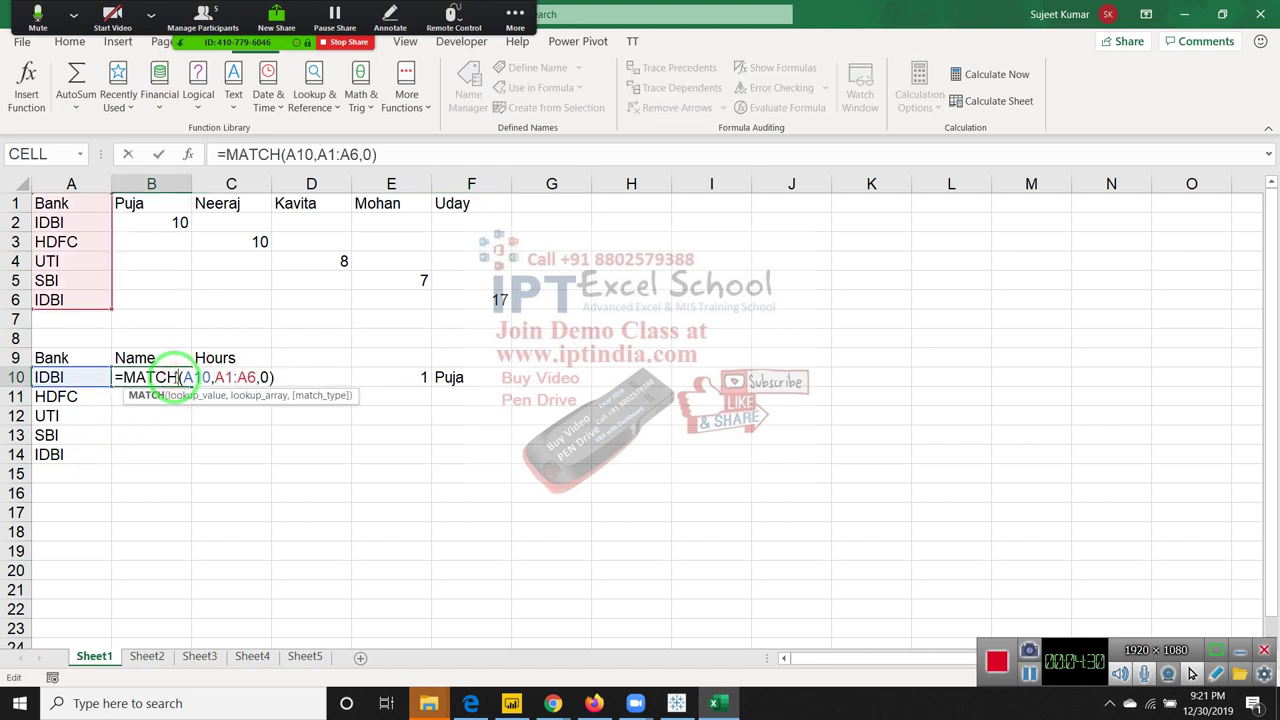
pyautogui.press('Escape')
pyautogui.click(45, 377)
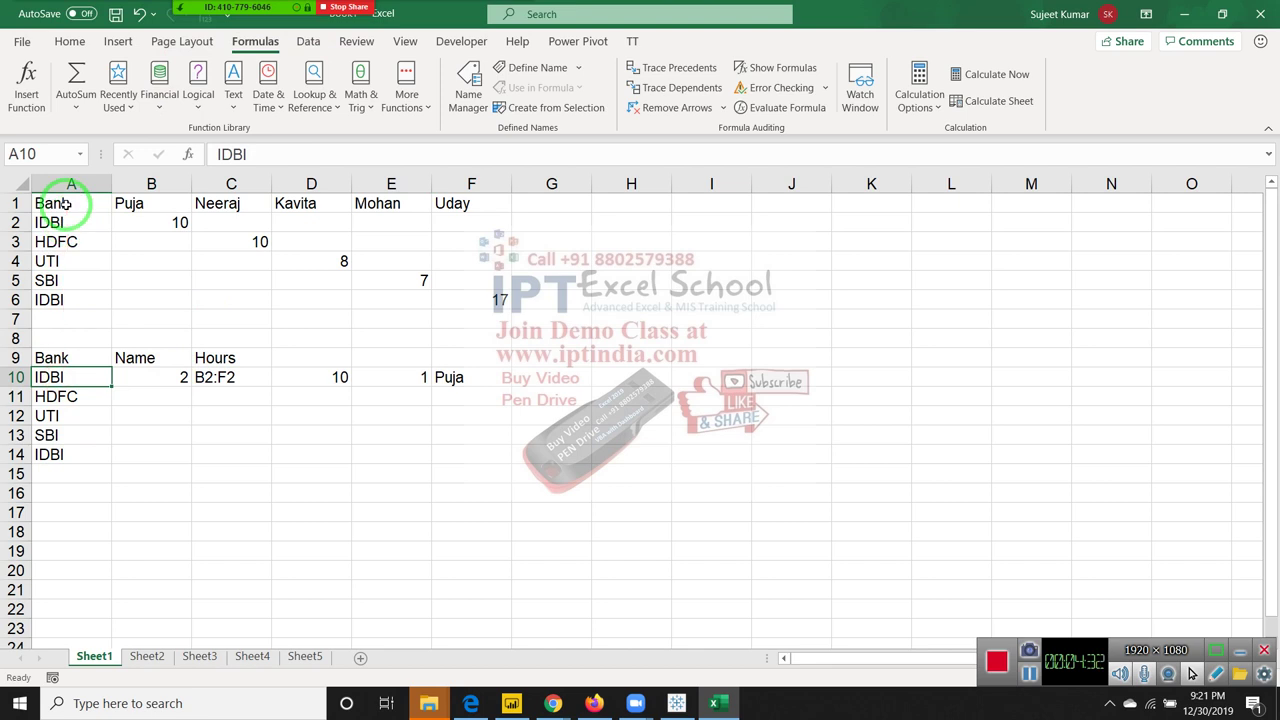
pyautogui.moveTo(66, 203); pyautogui.dragTo(64, 300)
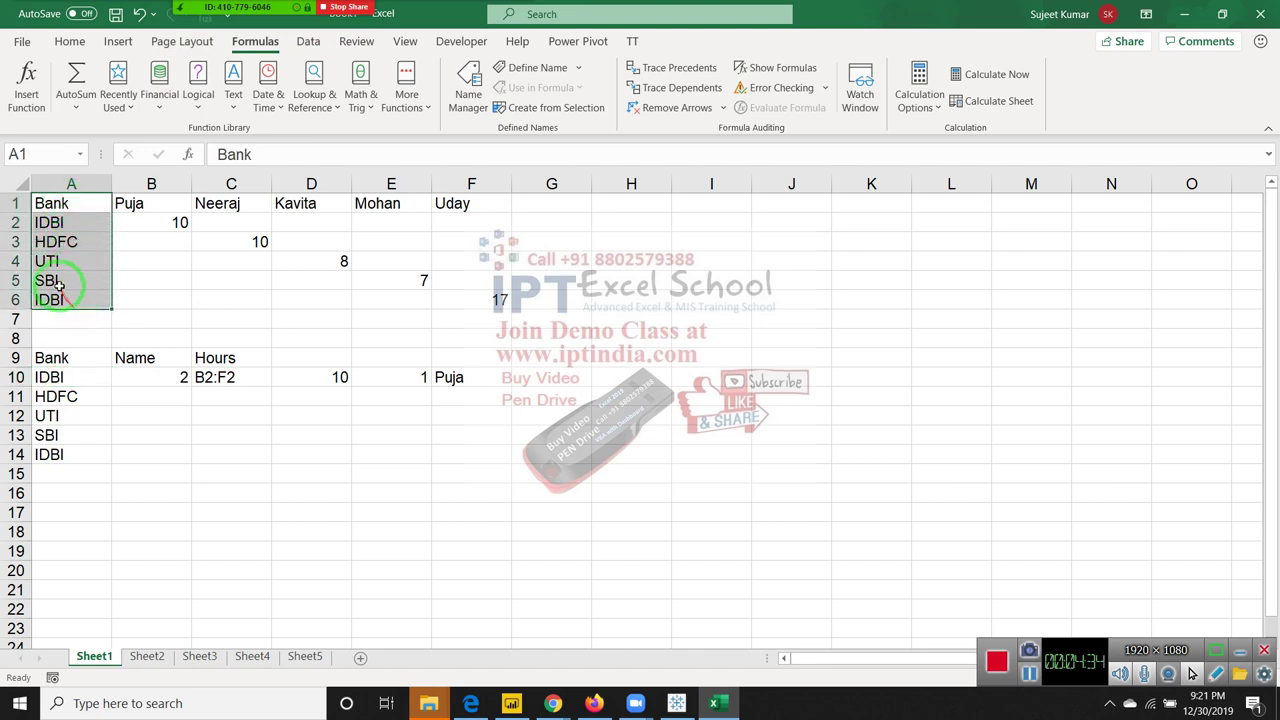
pyautogui.click(55, 241)
pyautogui.click(139, 183)
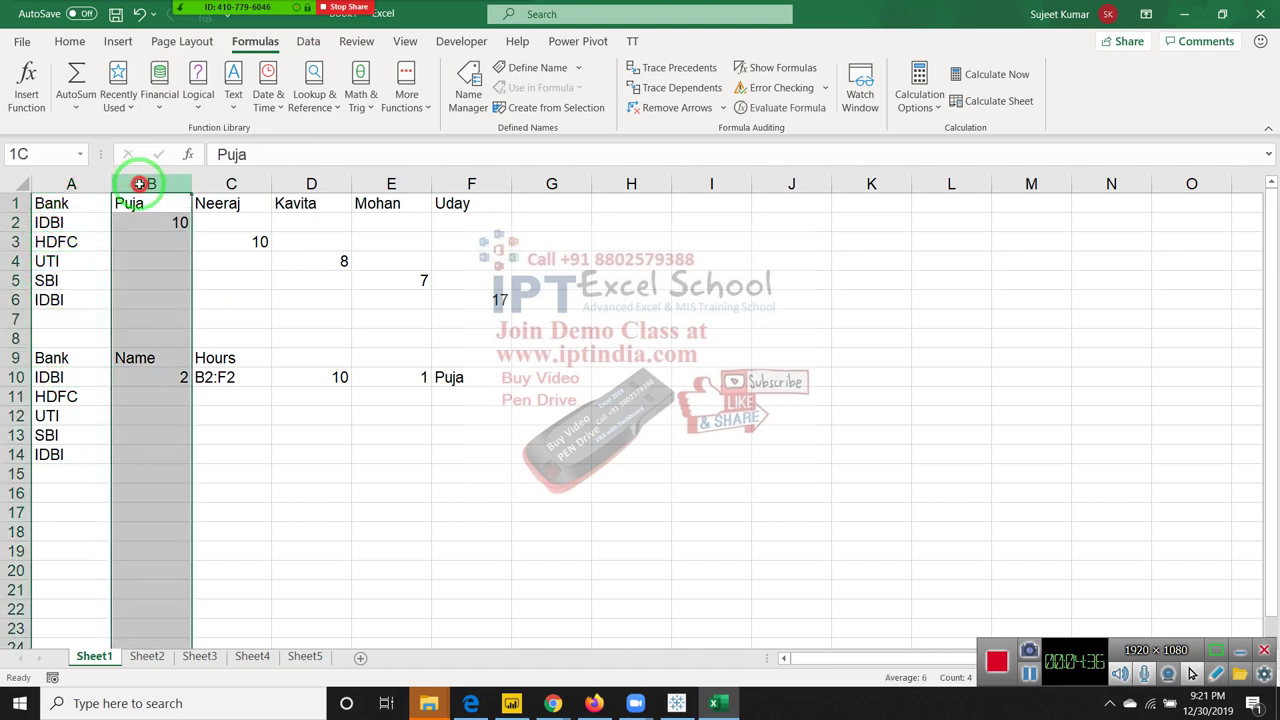
pyautogui.moveTo(139, 183); pyautogui.dragTo(458, 183)
pyautogui.moveTo(432, 212); pyautogui.dragTo(183, 432)
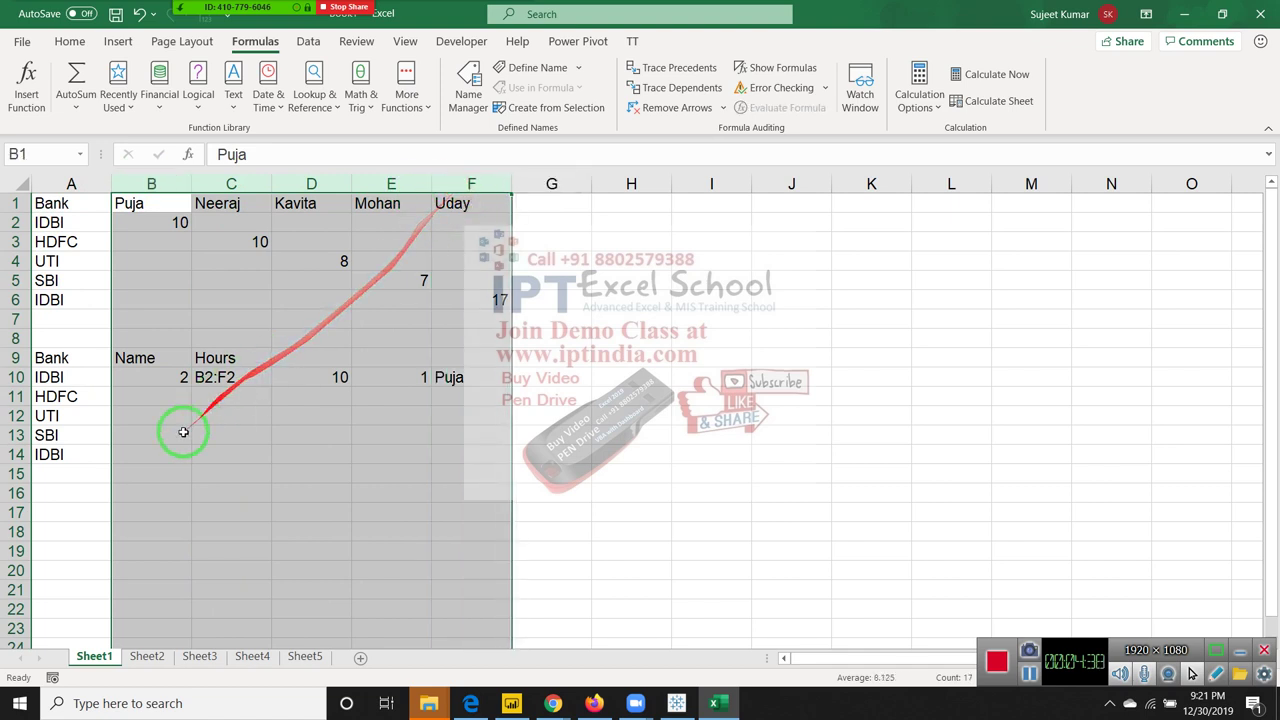
pyautogui.click(217, 379)
pyautogui.doubleClick(210, 377)
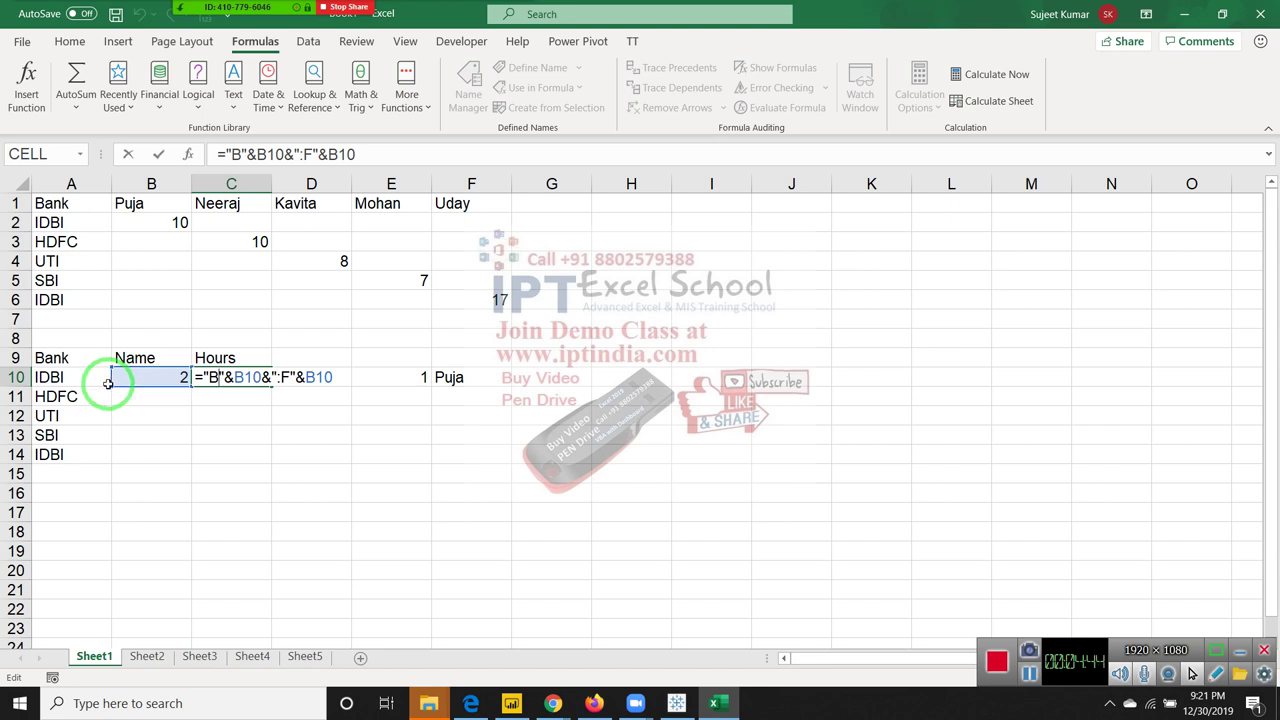
# Step: Fill the B10 and C10 formulas down through row 14
pyautogui.hotkey('ctrl', 'Return')
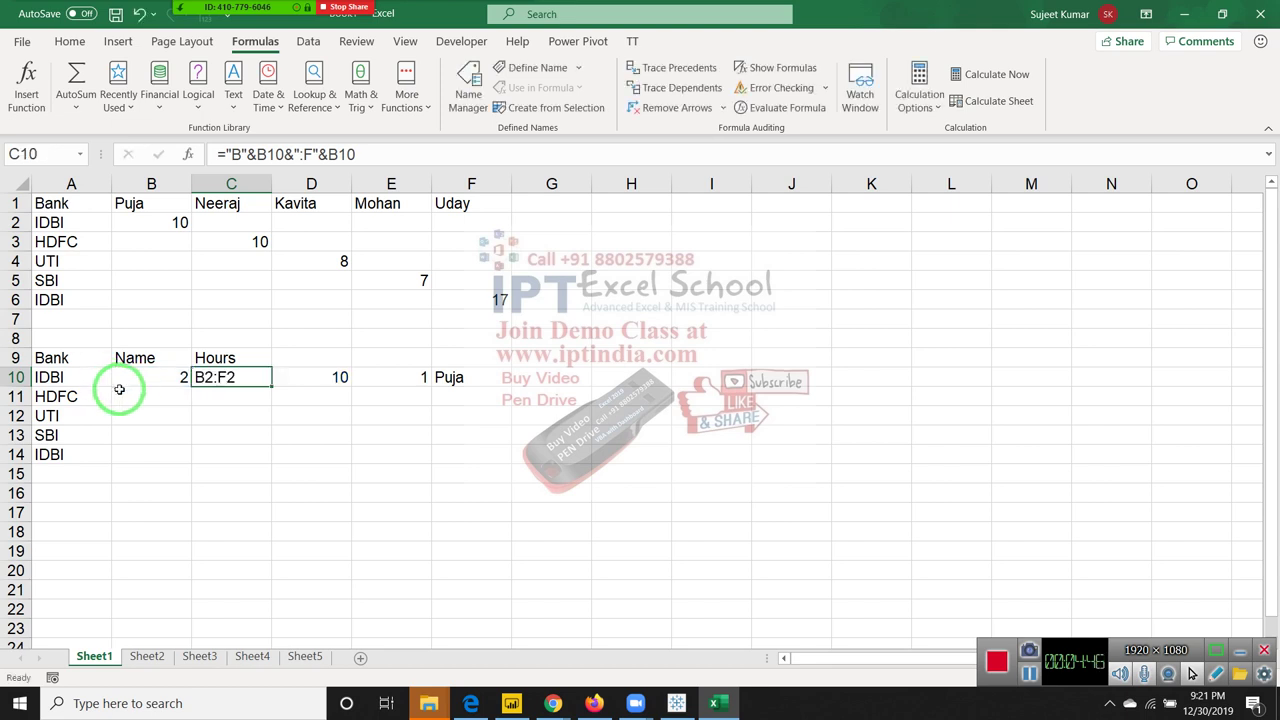
pyautogui.moveTo(143, 377); pyautogui.dragTo(211, 448)
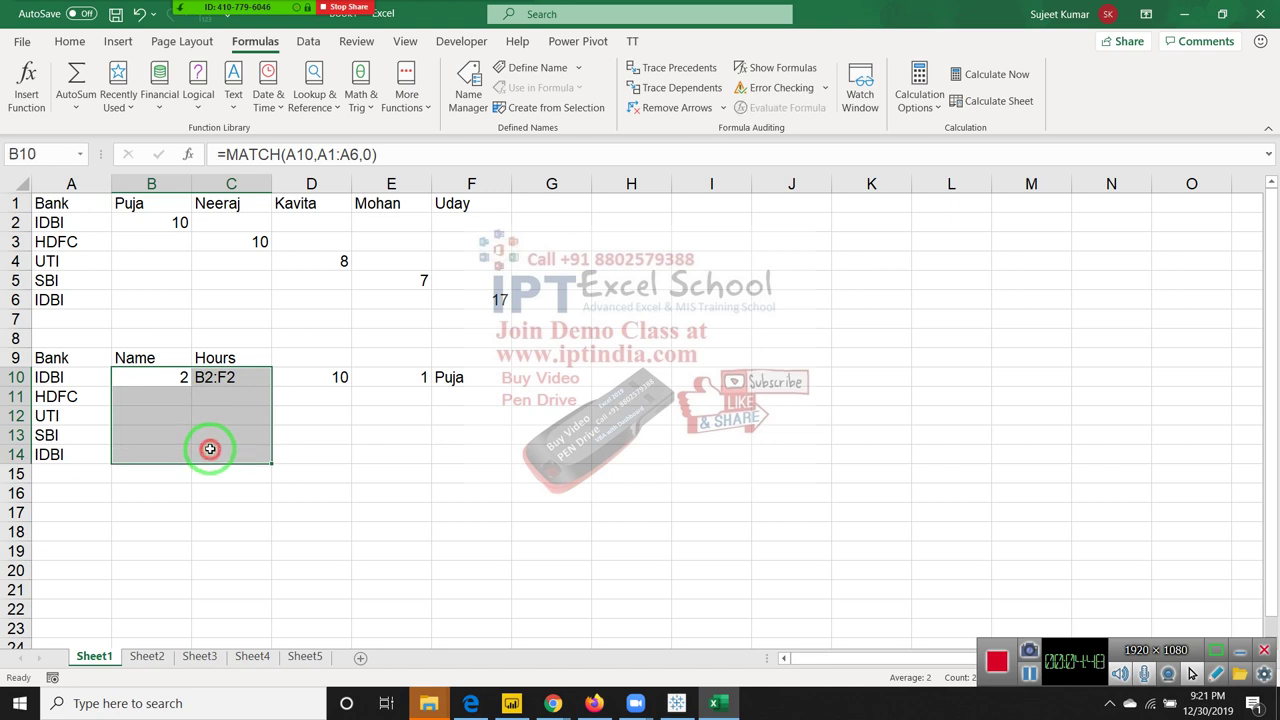
pyautogui.hotkey('ctrl', 'd')
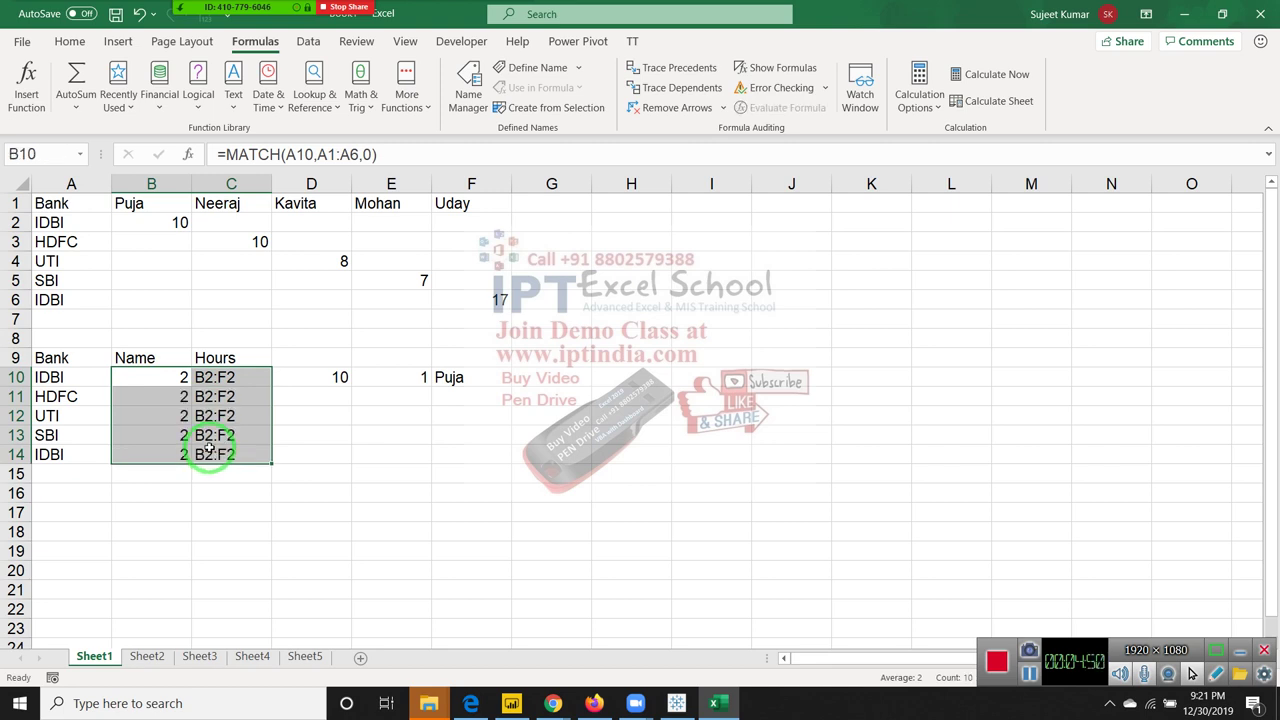
pyautogui.click(171, 393)
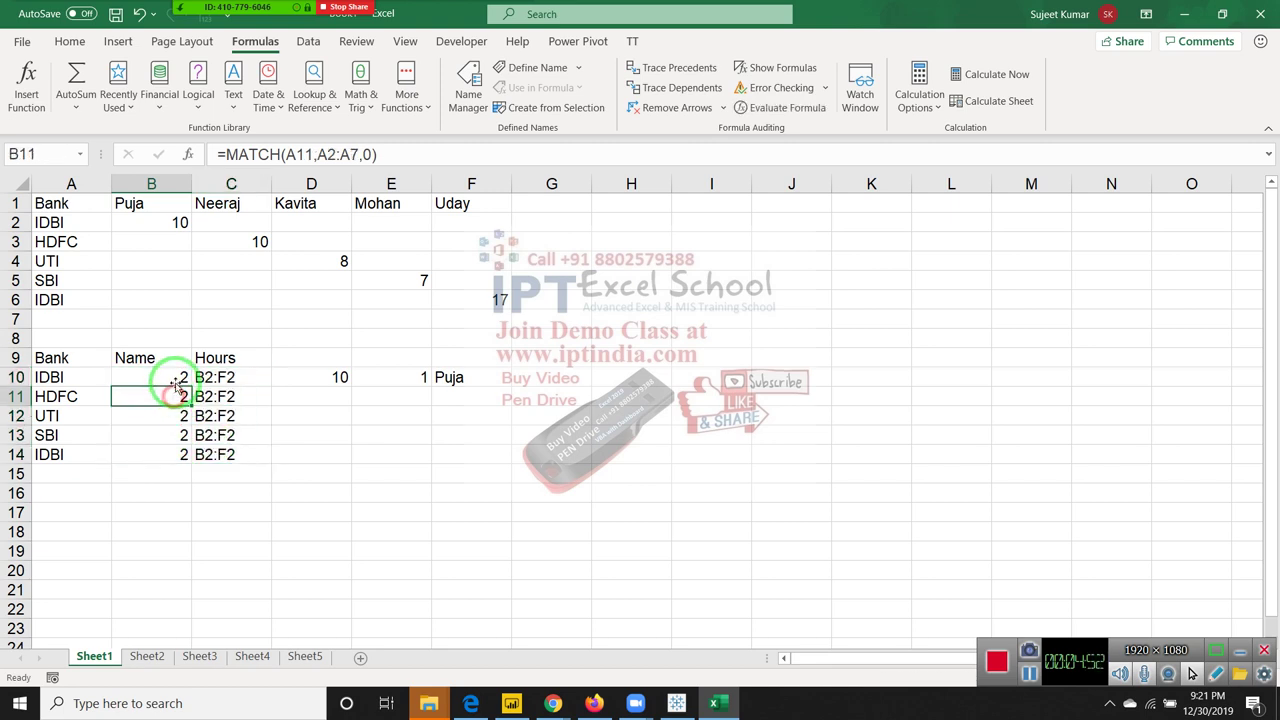
# Step: Lock B10's lookup range as $A$1:$A$6 and refill B10:B14, giving 2, 3, 4, 5, 2
pyautogui.click(177, 377)
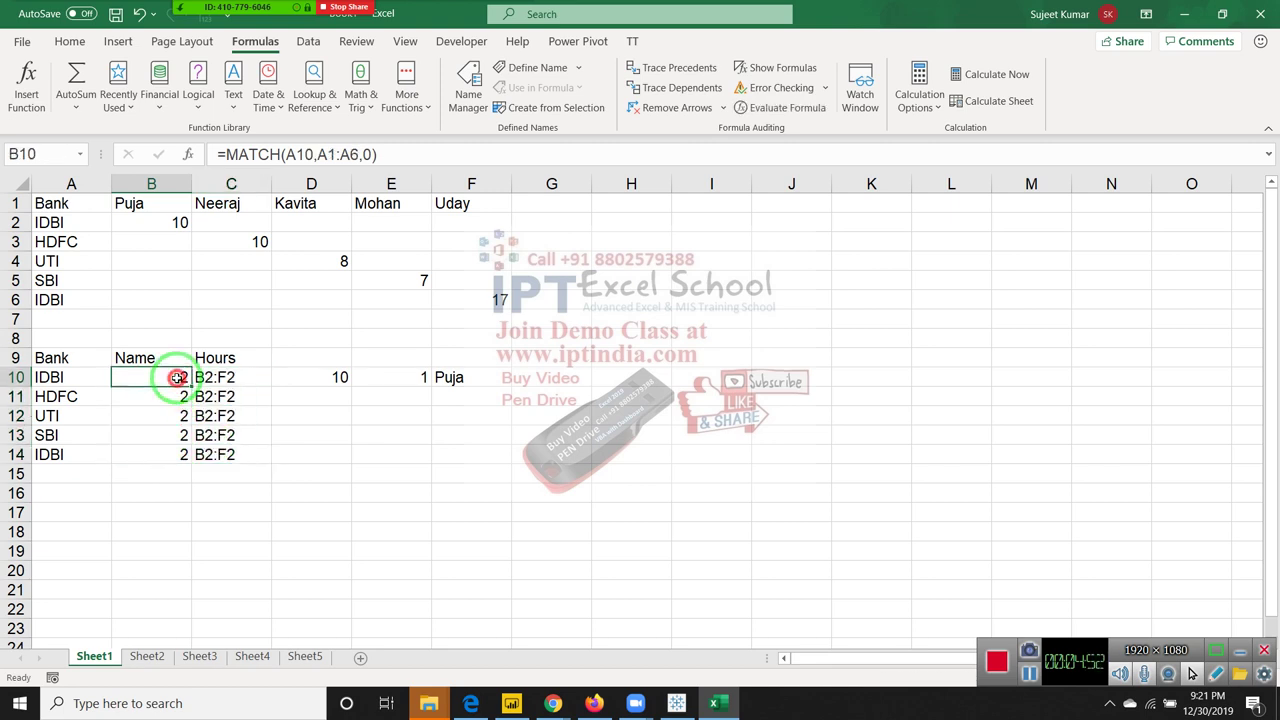
pyautogui.click(329, 154)
pyautogui.press('F4')
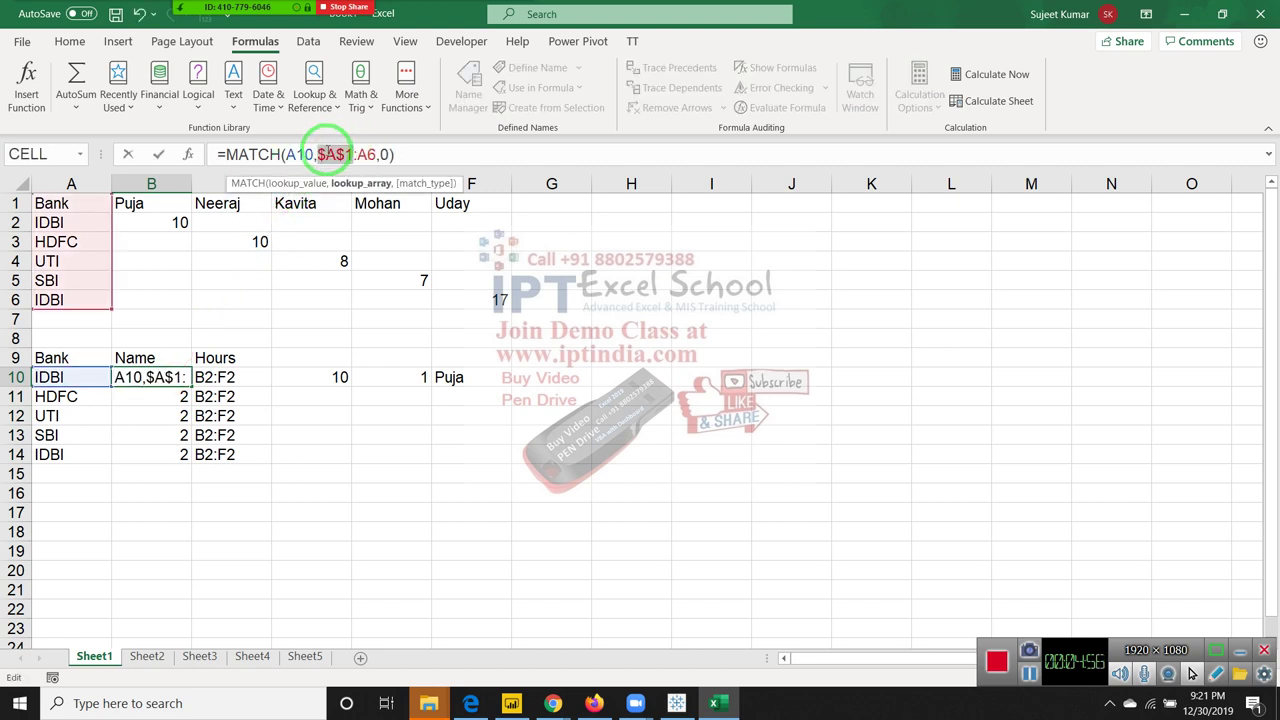
pyautogui.click(366, 154)
pyautogui.press('F4')
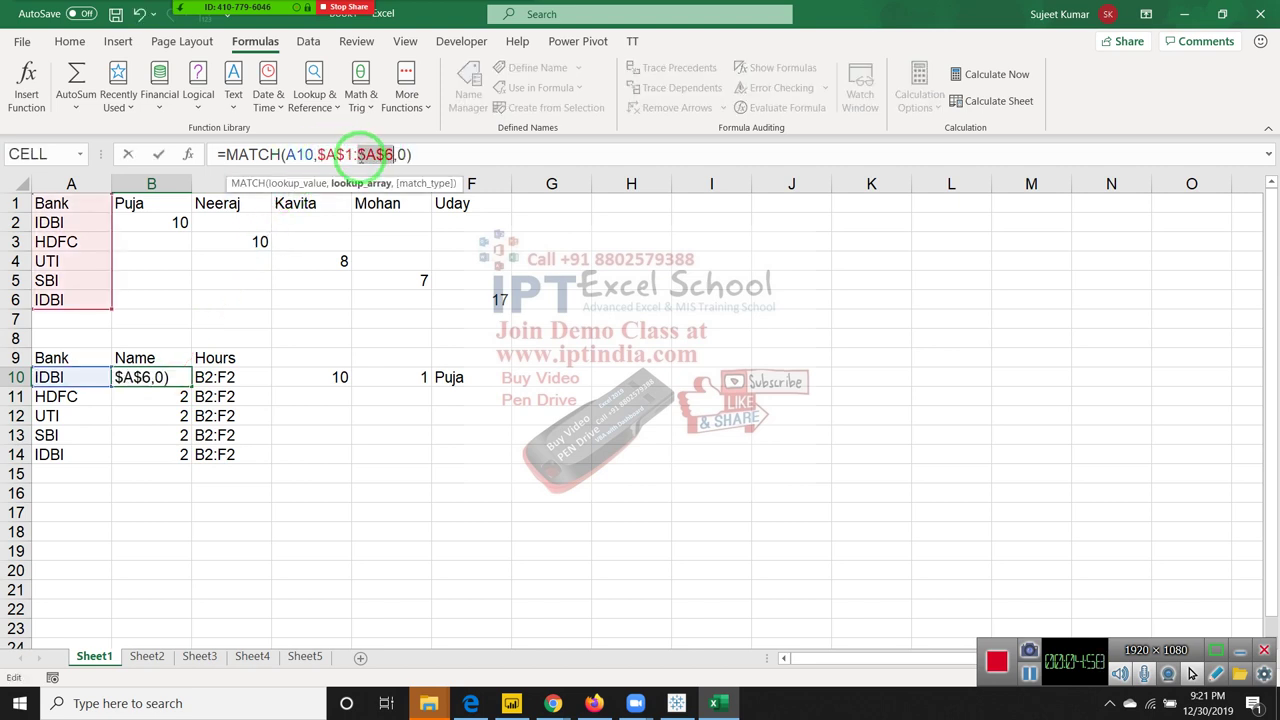
pyautogui.press('Return')
pyautogui.press('Up')
pyautogui.hotkey('shift', 'Down')
pyautogui.hotkey('shift', 'Down')
pyautogui.hotkey('shift', 'Down')
pyautogui.hotkey('ctrl', 'd')
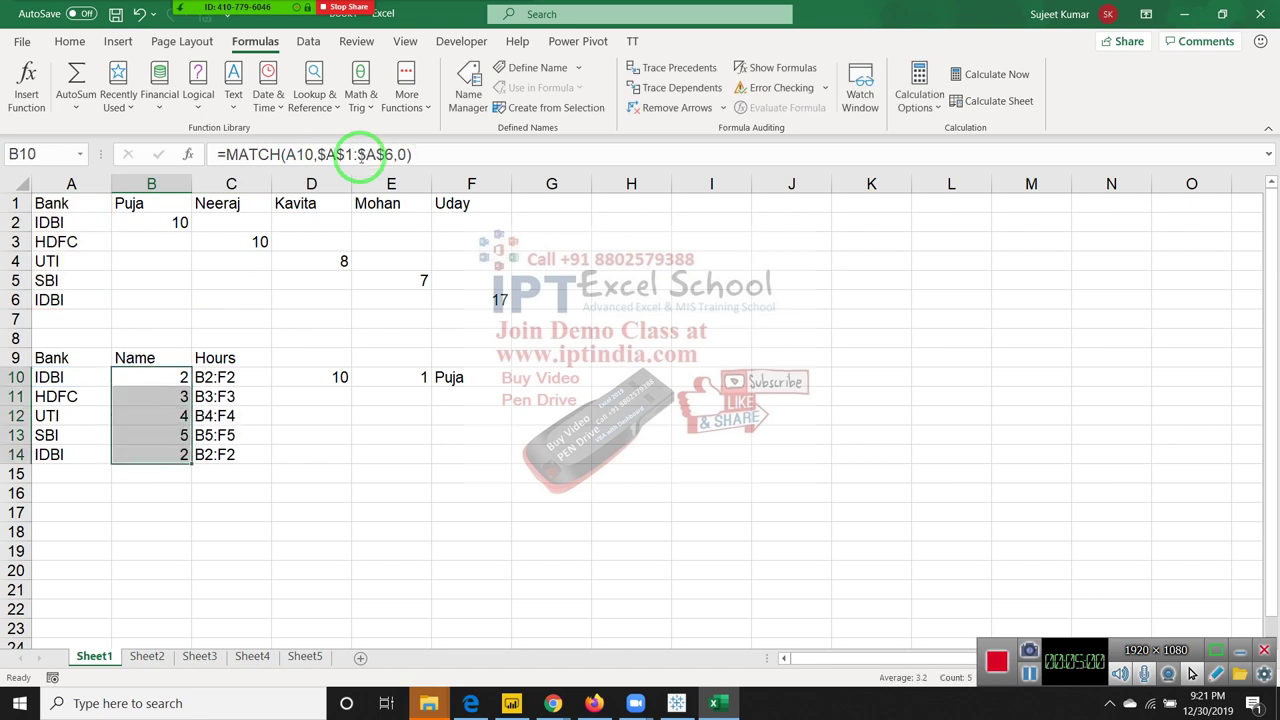
# Step: Fill the D10 hours formula down D10:D14, giving 10, 10, 8, 7, 10
pyautogui.press('Up')
pyautogui.press('Down')
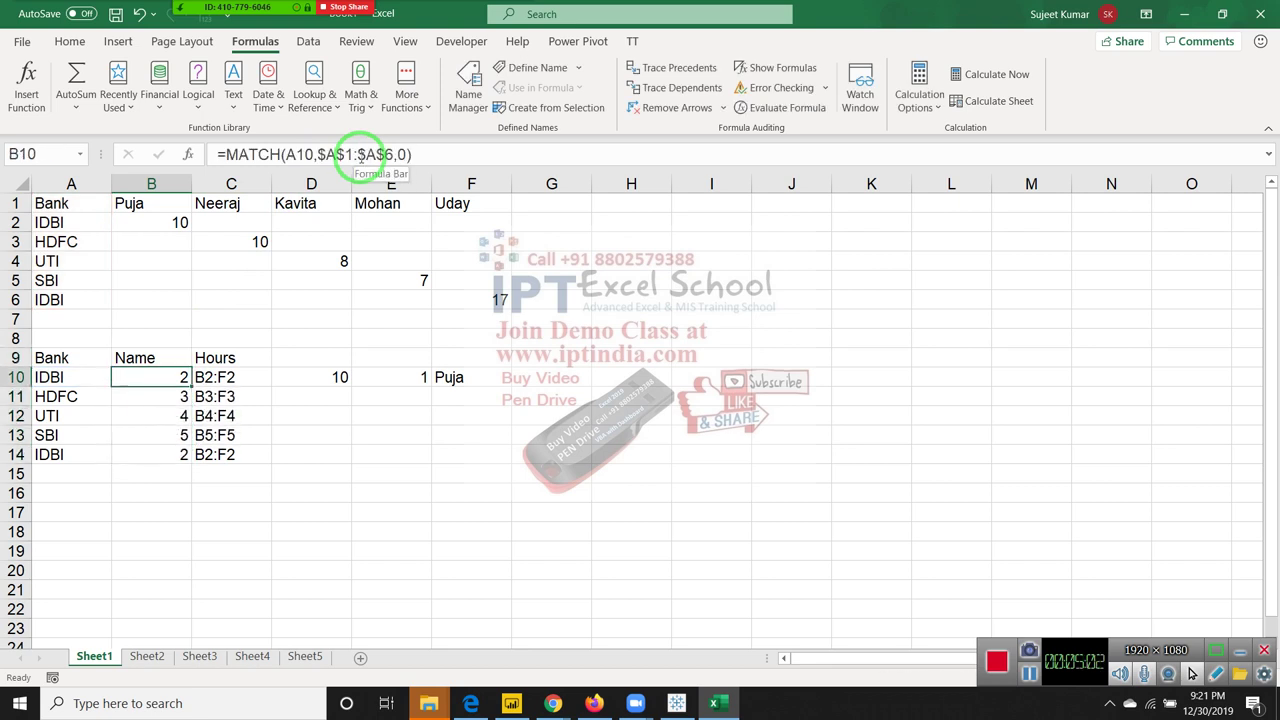
pyautogui.press('Right')
pyautogui.press('Down')
pyautogui.press('Down')
pyautogui.press('Down')
pyautogui.press('Down')
pyautogui.press('Right')
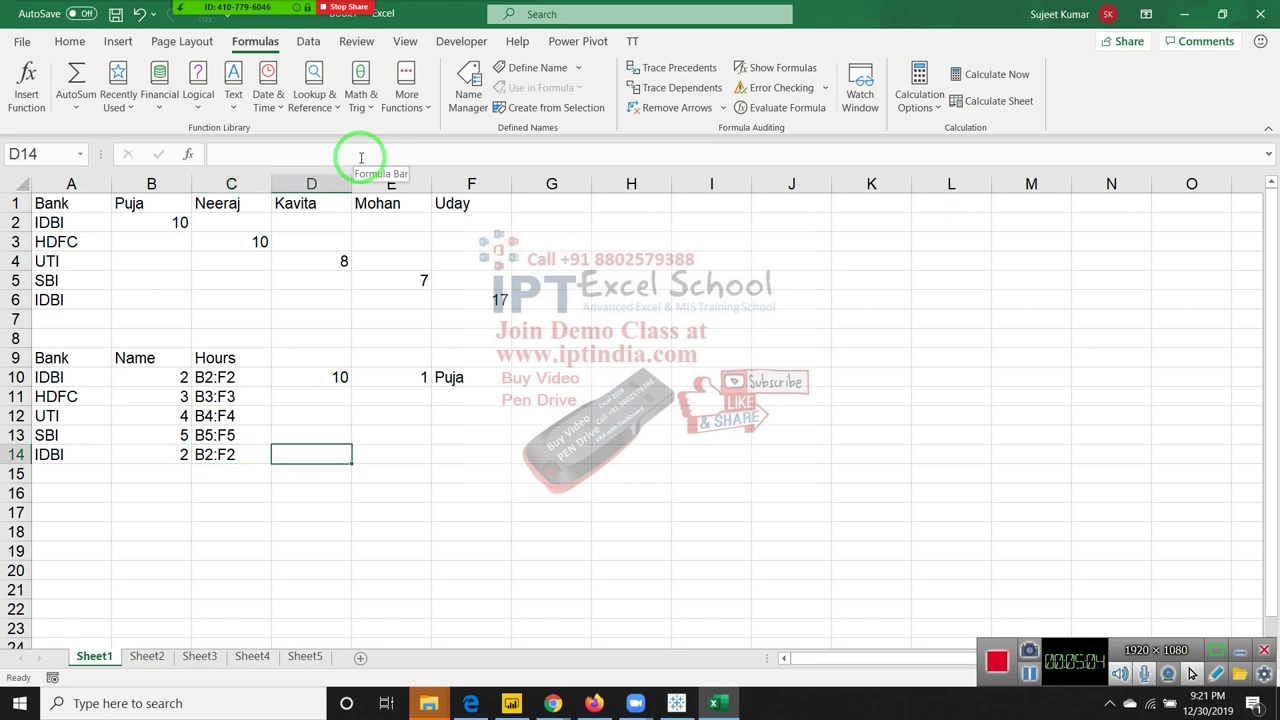
pyautogui.hotkey('shift', 'Up')
pyautogui.hotkey('shift', 'Up')
pyautogui.hotkey('shift', 'Up')
pyautogui.hotkey('ctrl', 'd')
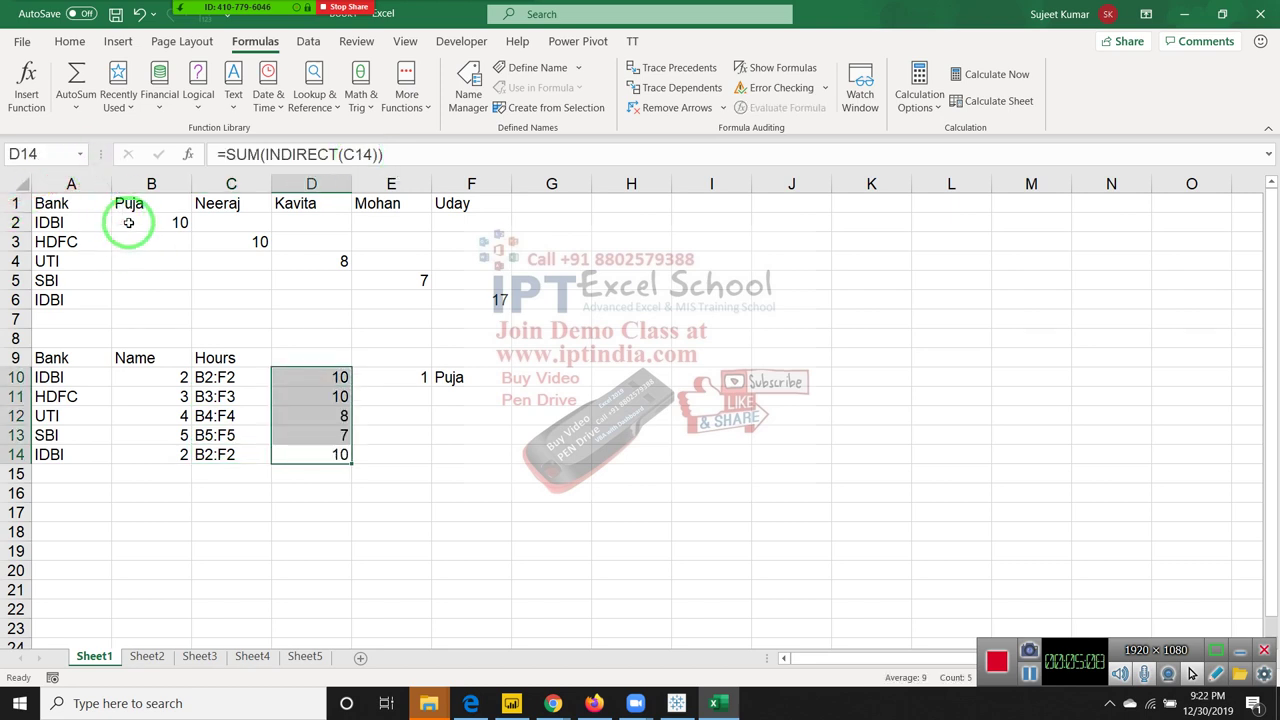
pyautogui.moveTo(122, 220); pyautogui.dragTo(450, 217)
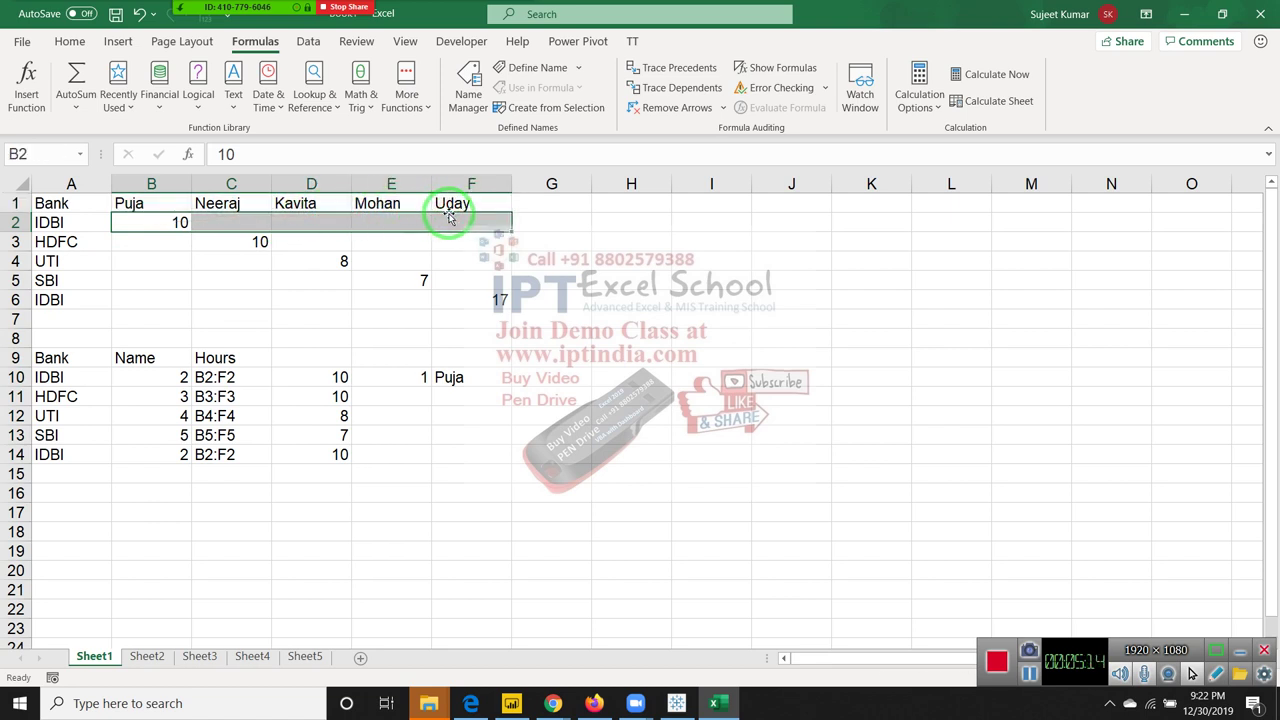
pyautogui.moveTo(303, 382)
pyautogui.mouseDown()
pyautogui.moveTo(323, 407)
pyautogui.moveTo(319, 458)
pyautogui.mouseUp()
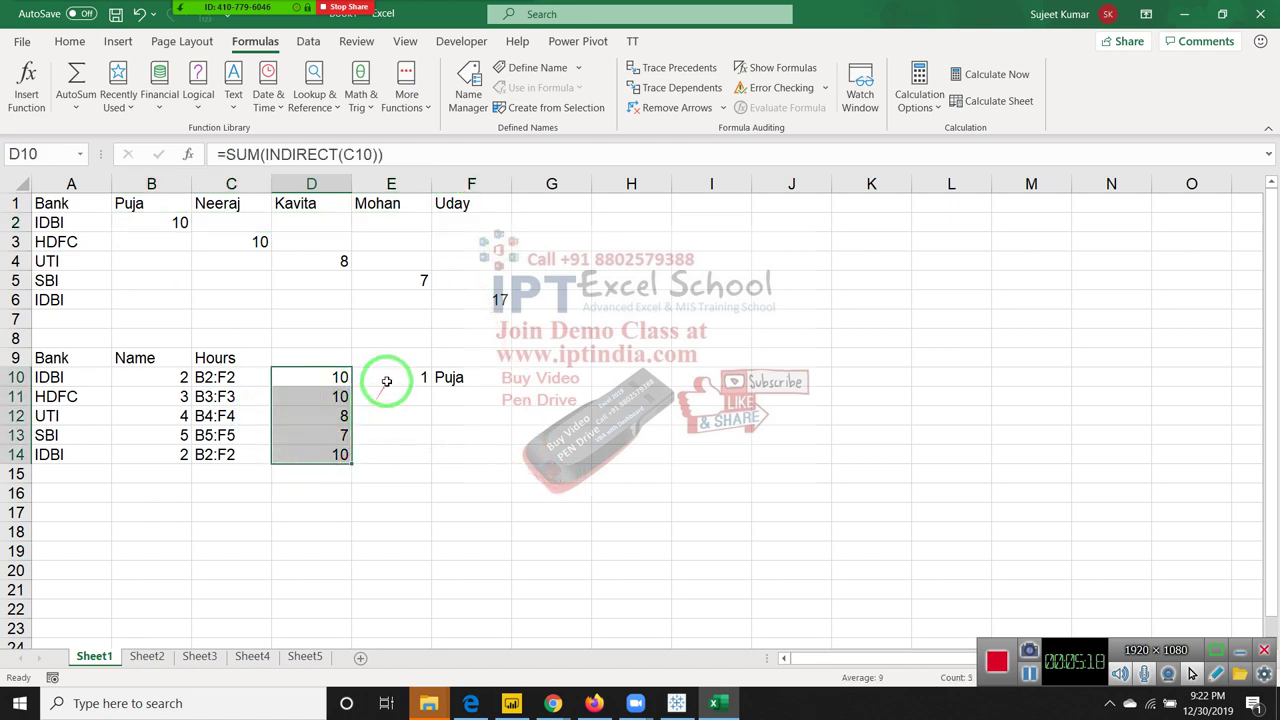
pyautogui.click(386, 381)
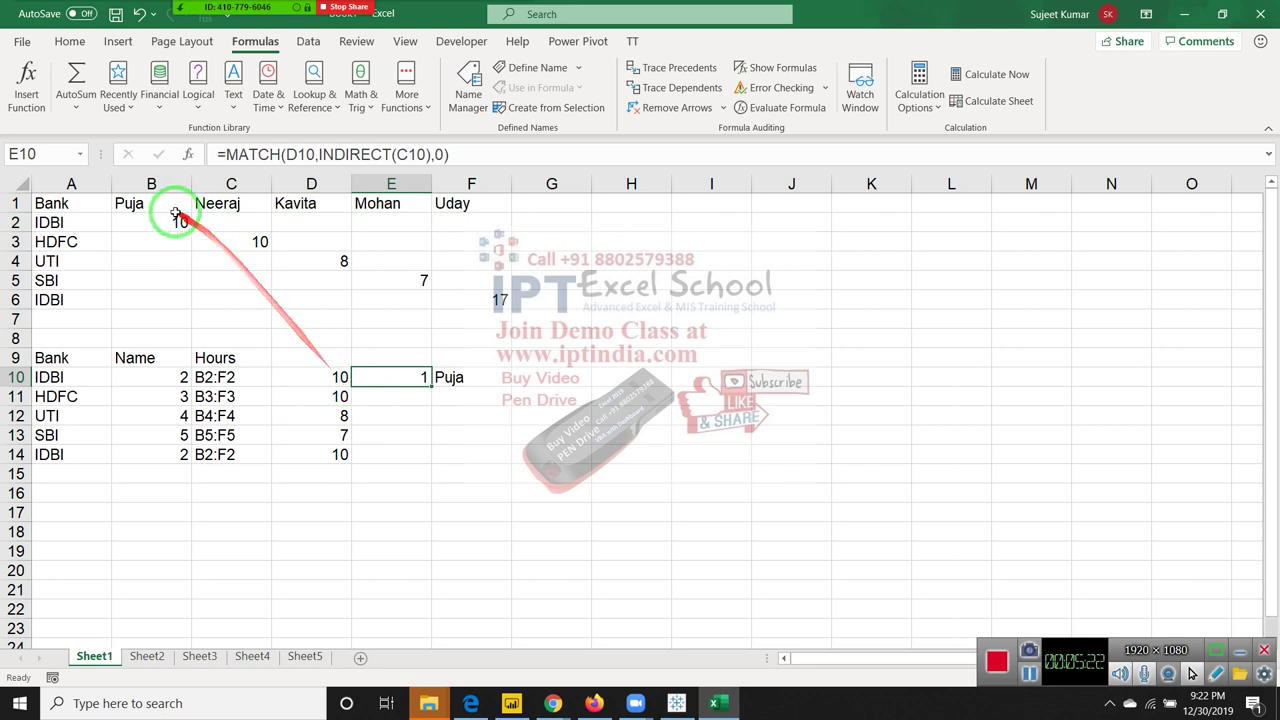
pyautogui.moveTo(171, 220); pyautogui.dragTo(440, 231)
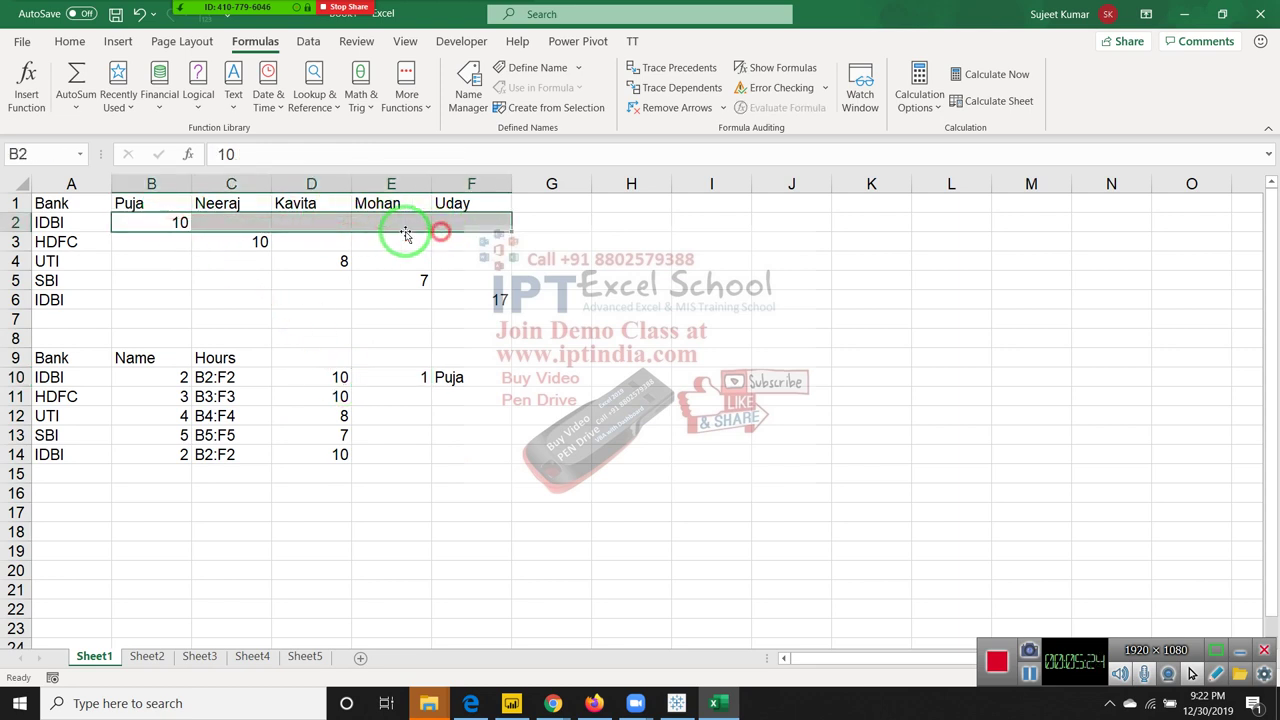
pyautogui.moveTo(163, 203); pyautogui.dragTo(176, 294)
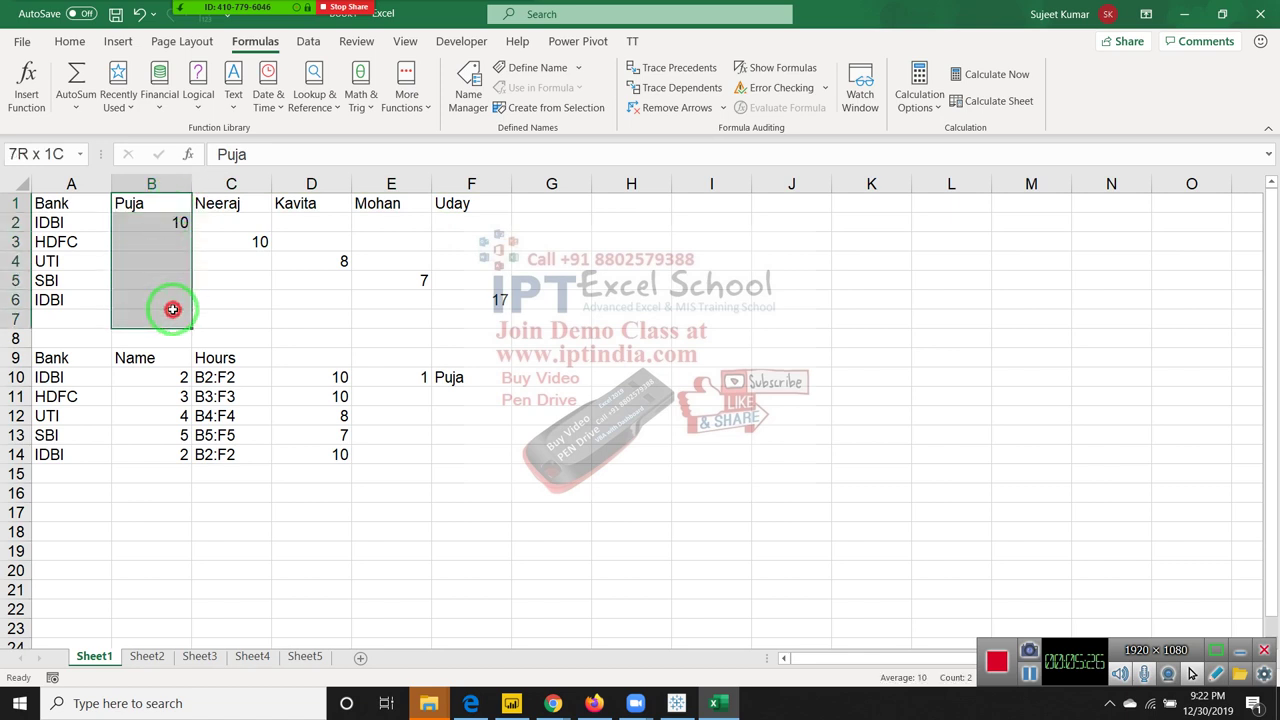
pyautogui.click(164, 201)
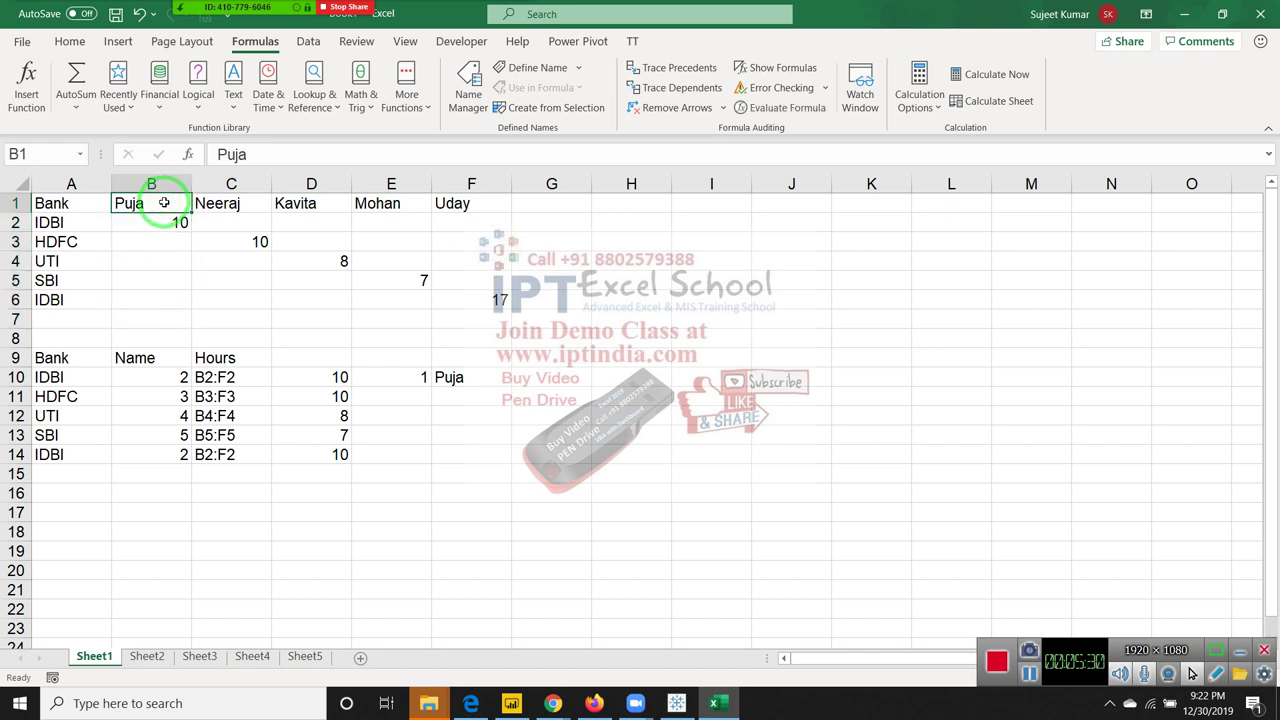
pyautogui.click(162, 224)
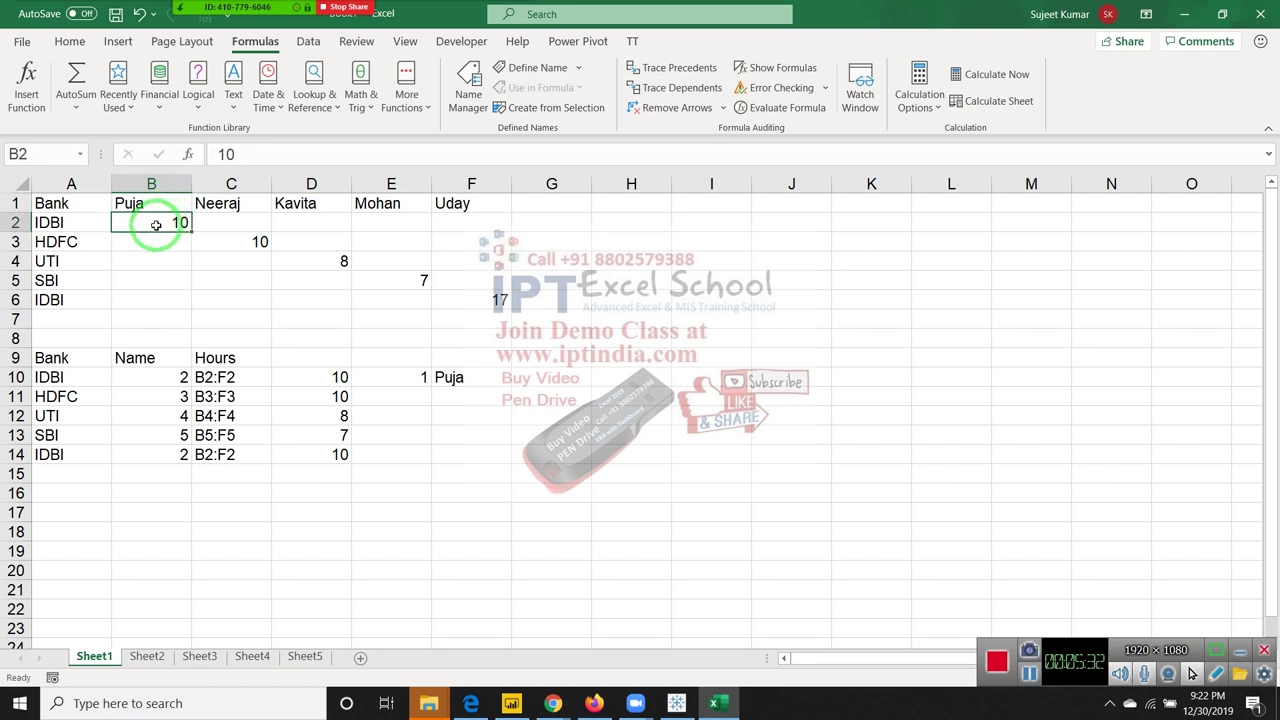
pyautogui.click(178, 304)
pyautogui.click(146, 223)
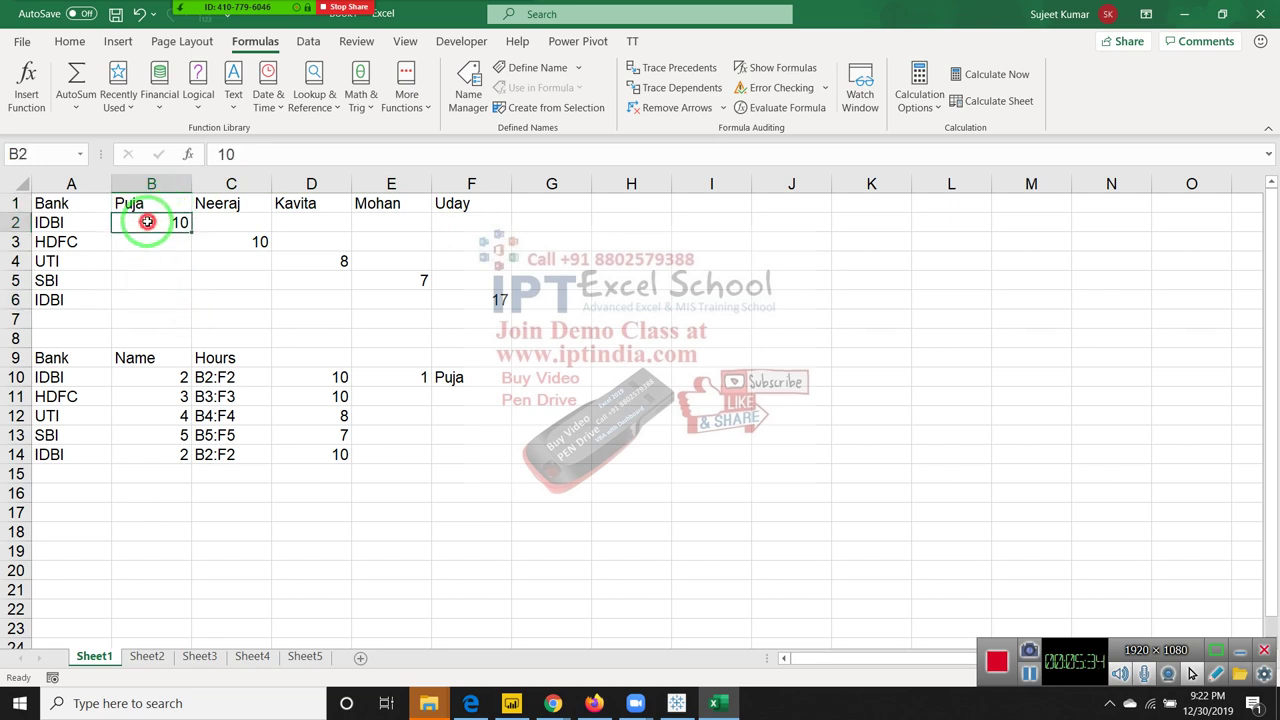
pyautogui.moveTo(147, 203); pyautogui.dragTo(146, 313)
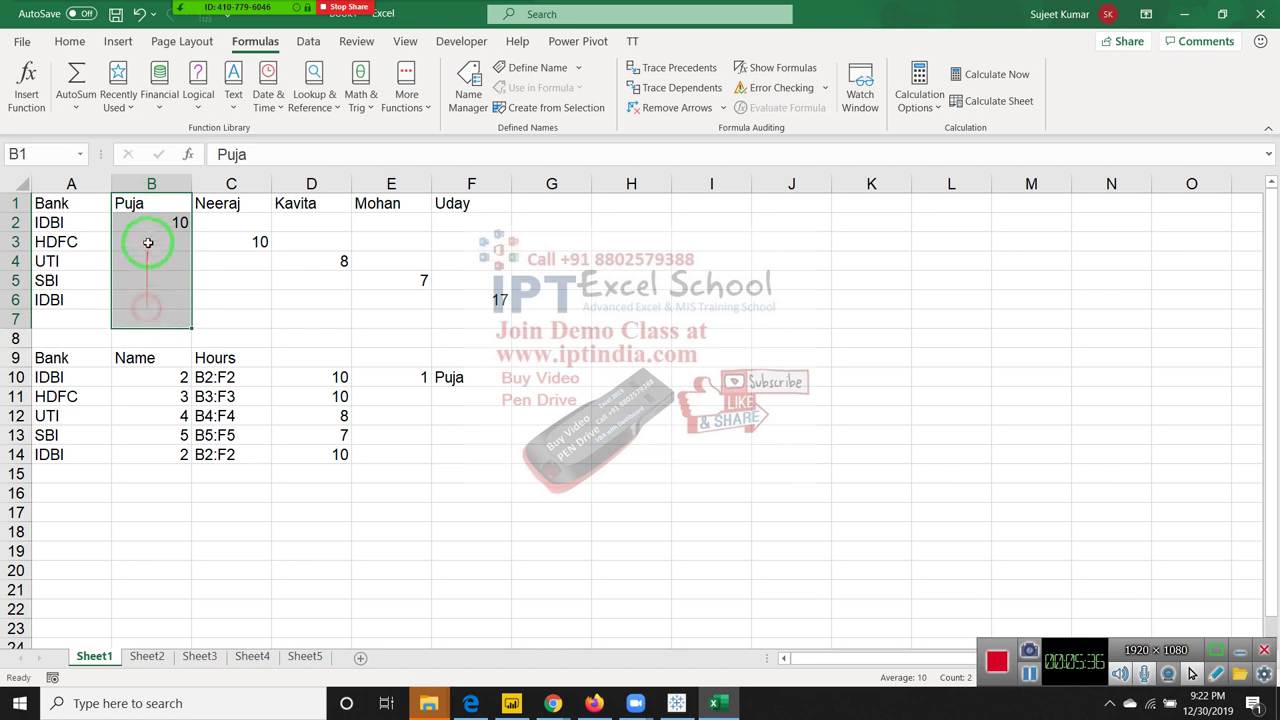
pyautogui.moveTo(148, 222); pyautogui.dragTo(458, 222)
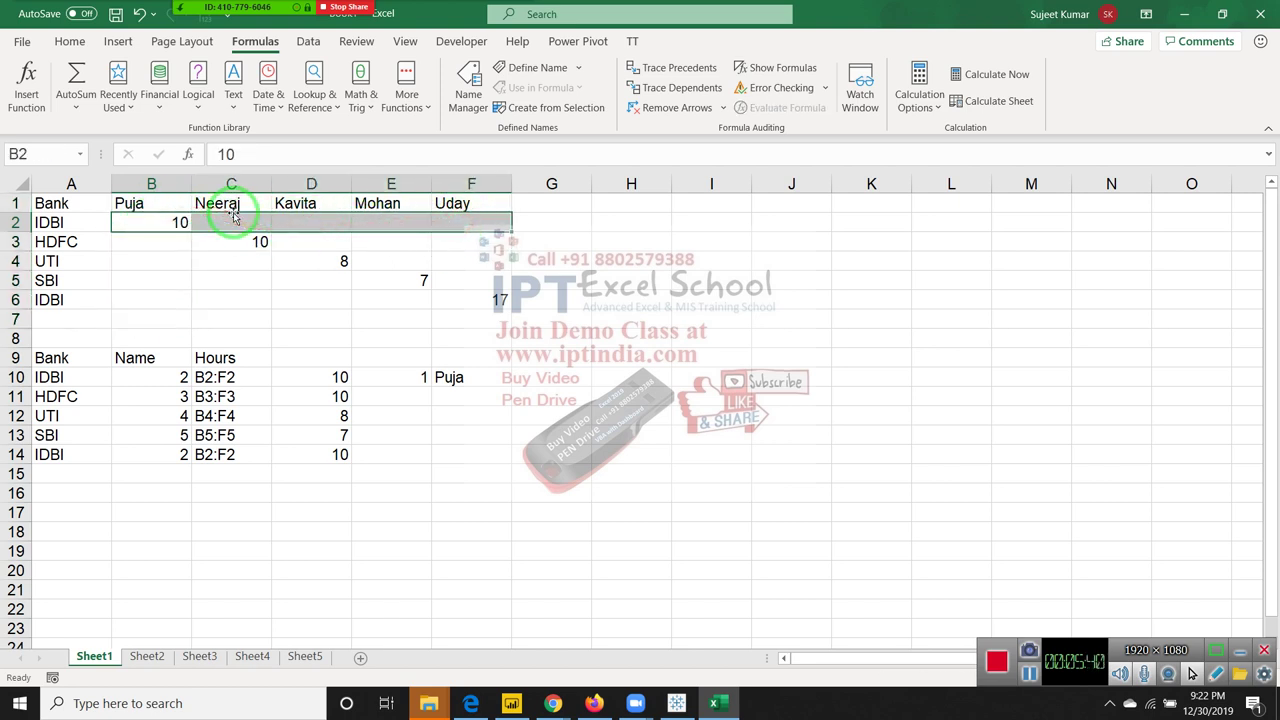
pyautogui.doubleClick(400, 377)
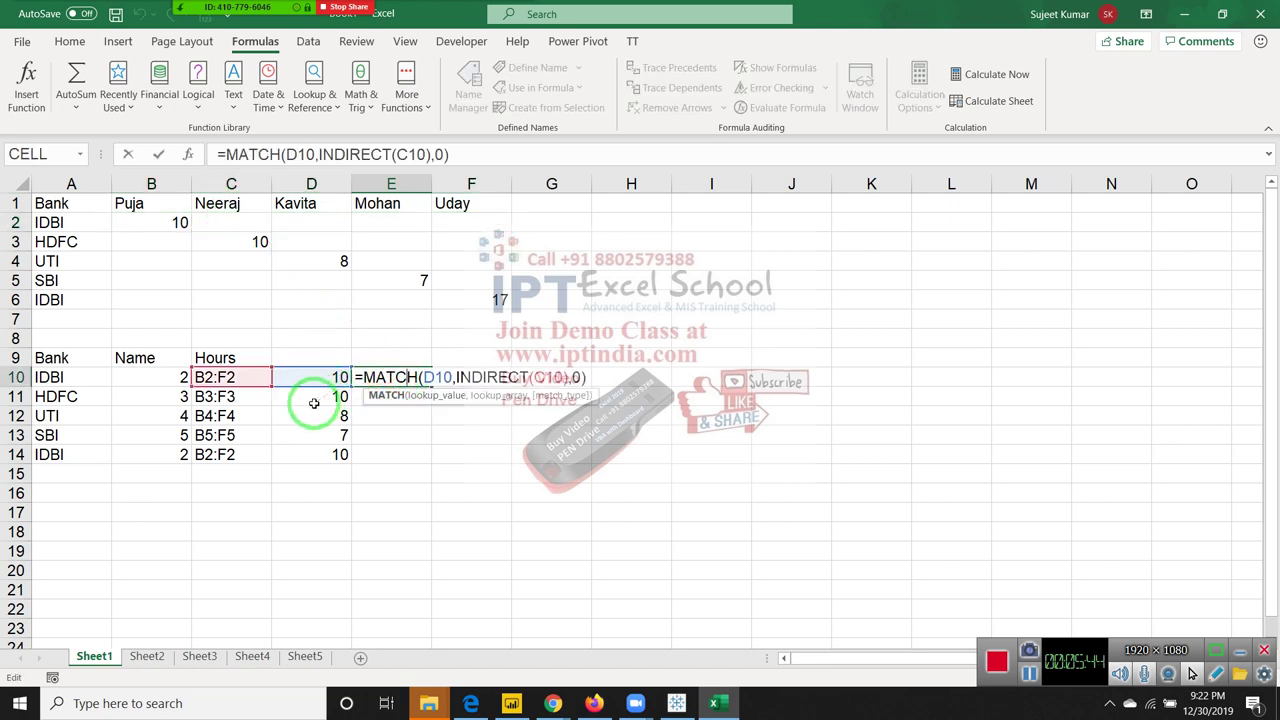
pyautogui.moveTo(330, 395); pyautogui.dragTo(325, 390)
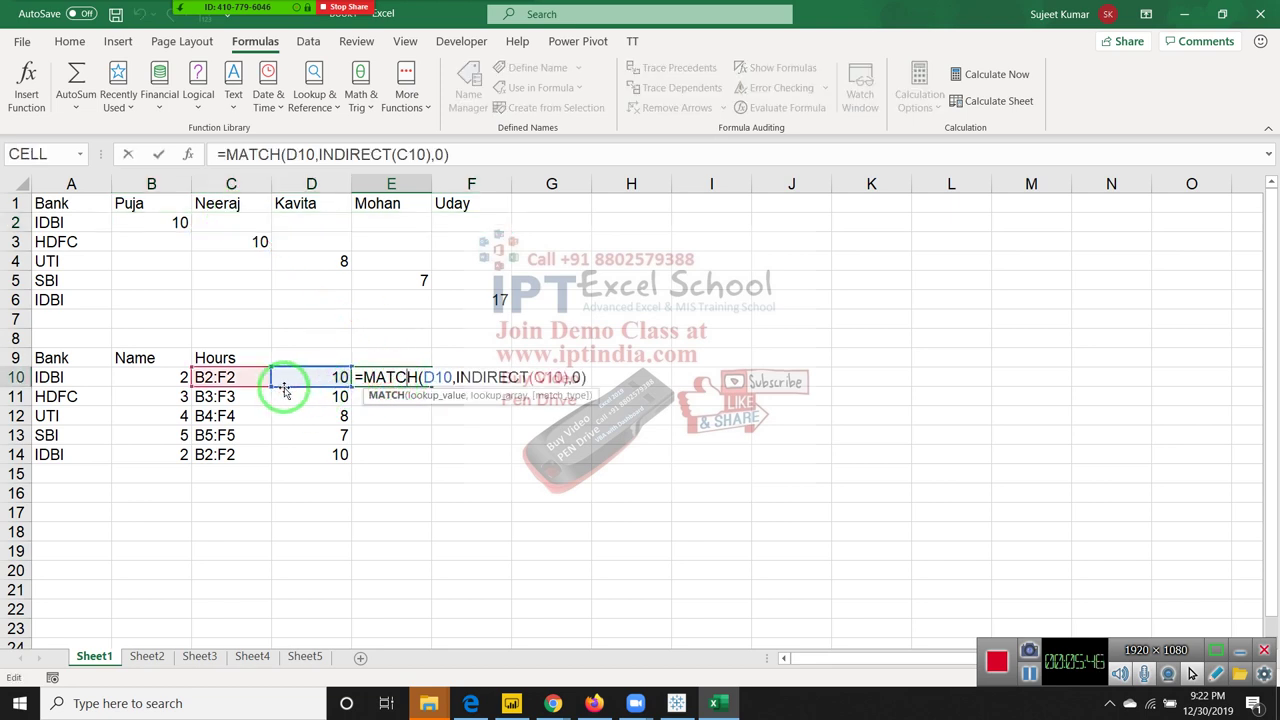
pyautogui.moveTo(200, 362); pyautogui.dragTo(176, 267)
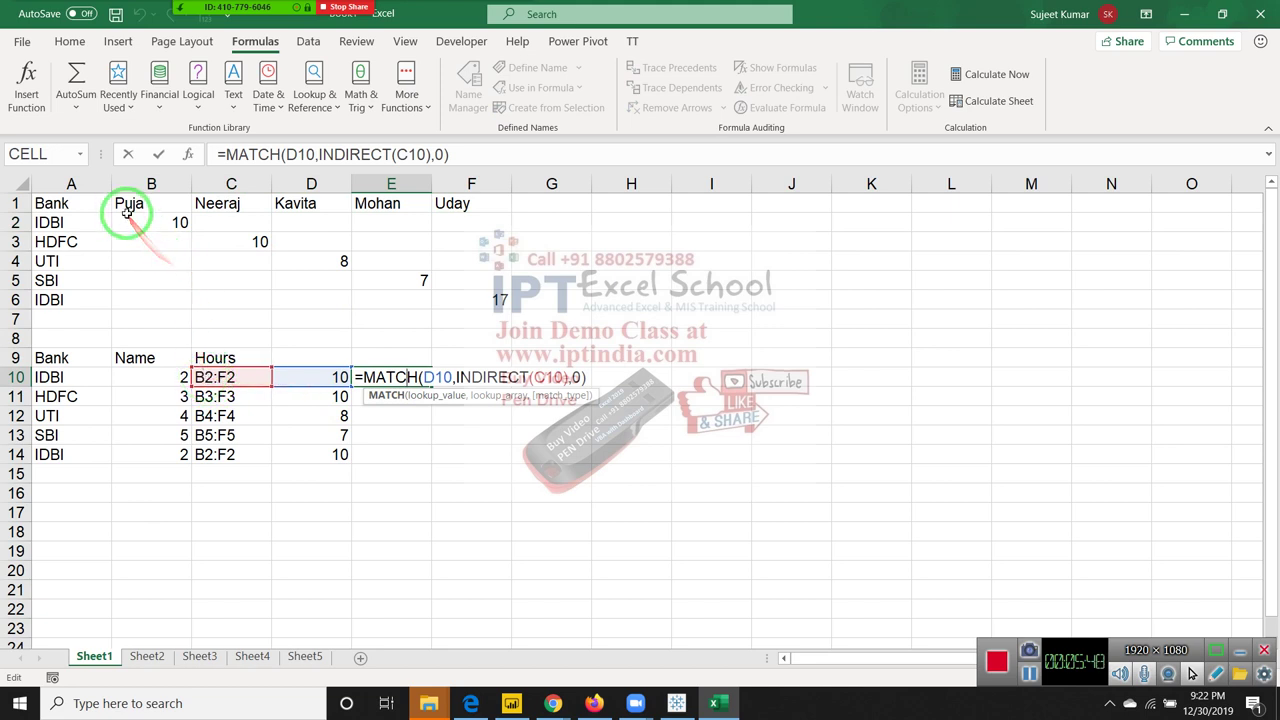
pyautogui.moveTo(171, 217); pyautogui.dragTo(343, 251)
pyautogui.moveTo(97, 246); pyautogui.dragTo(146, 247)
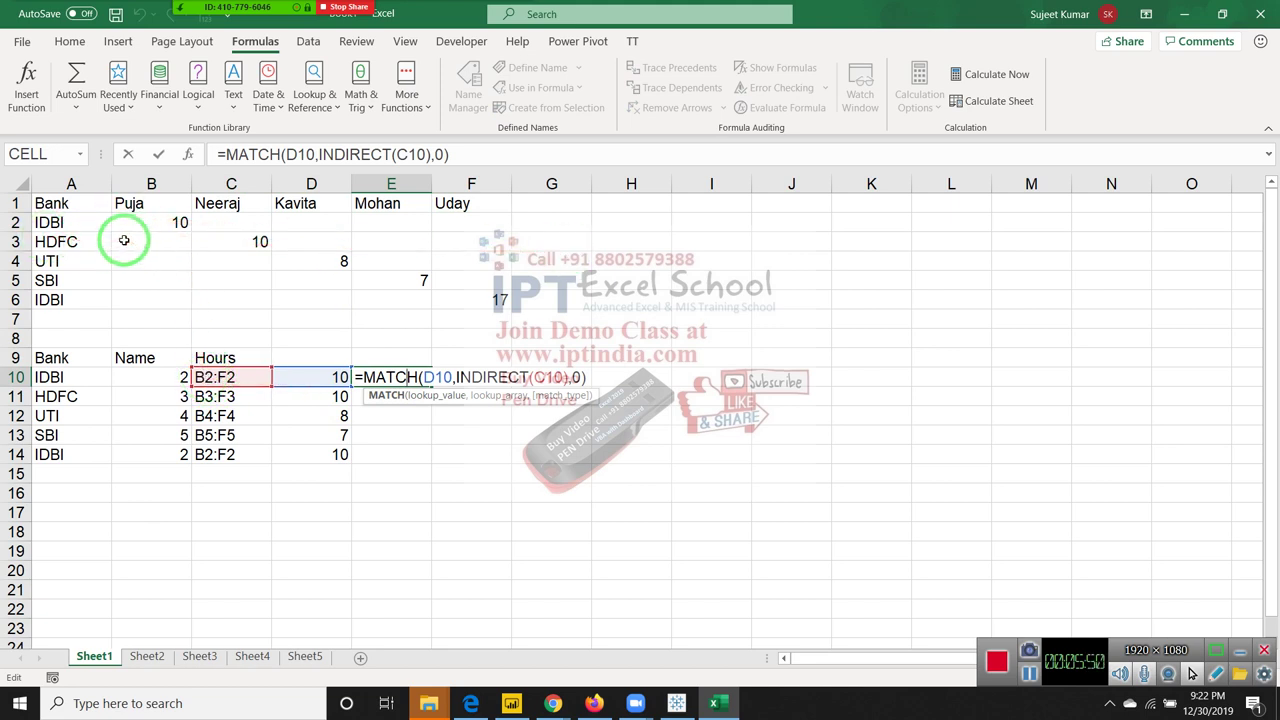
pyautogui.moveTo(457, 277)
pyautogui.mouseDown()
pyautogui.moveTo(100, 216)
pyautogui.moveTo(172, 288)
pyautogui.mouseUp()
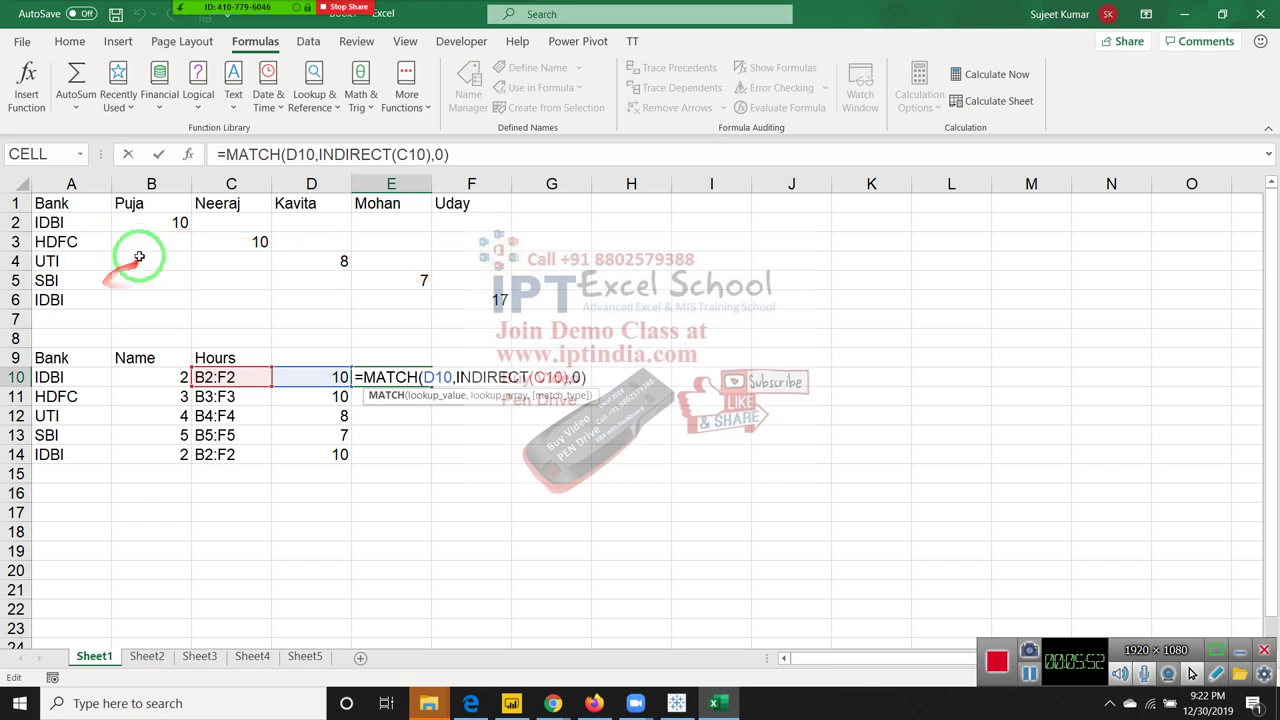
pyautogui.moveTo(128, 251)
pyautogui.mouseDown()
pyautogui.moveTo(414, 277)
pyautogui.moveTo(271, 423)
pyautogui.mouseUp()
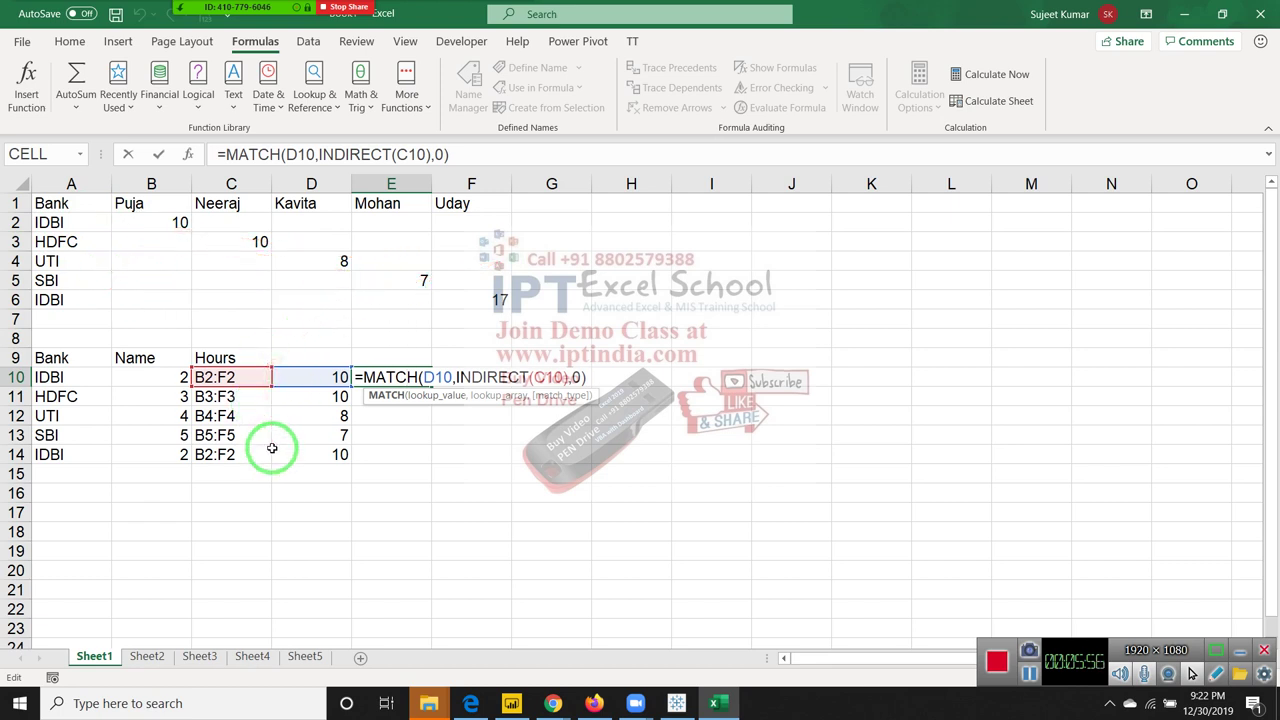
pyautogui.press('Return')
# Step: Copy E10's MATCH formula down to E14 and verify E14's references
pyautogui.click(410, 381)
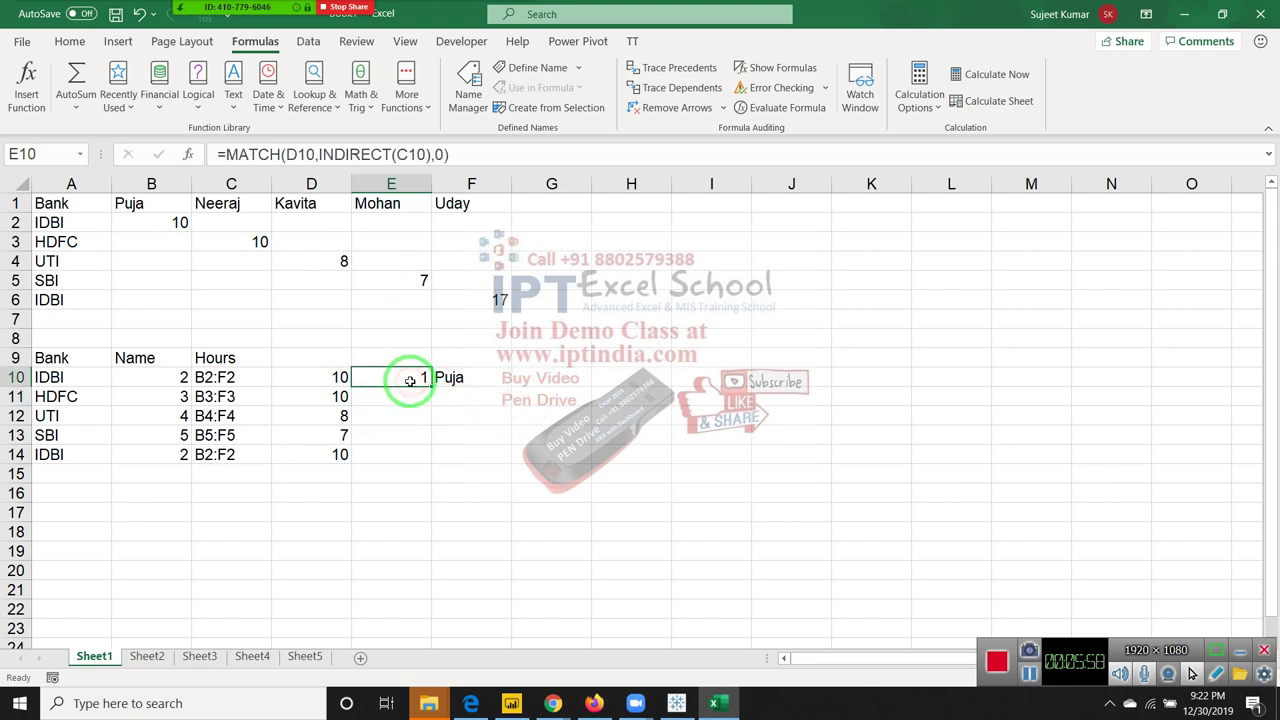
pyautogui.moveTo(180, 222); pyautogui.dragTo(457, 377)
pyautogui.moveTo(423, 275); pyautogui.dragTo(377, 234)
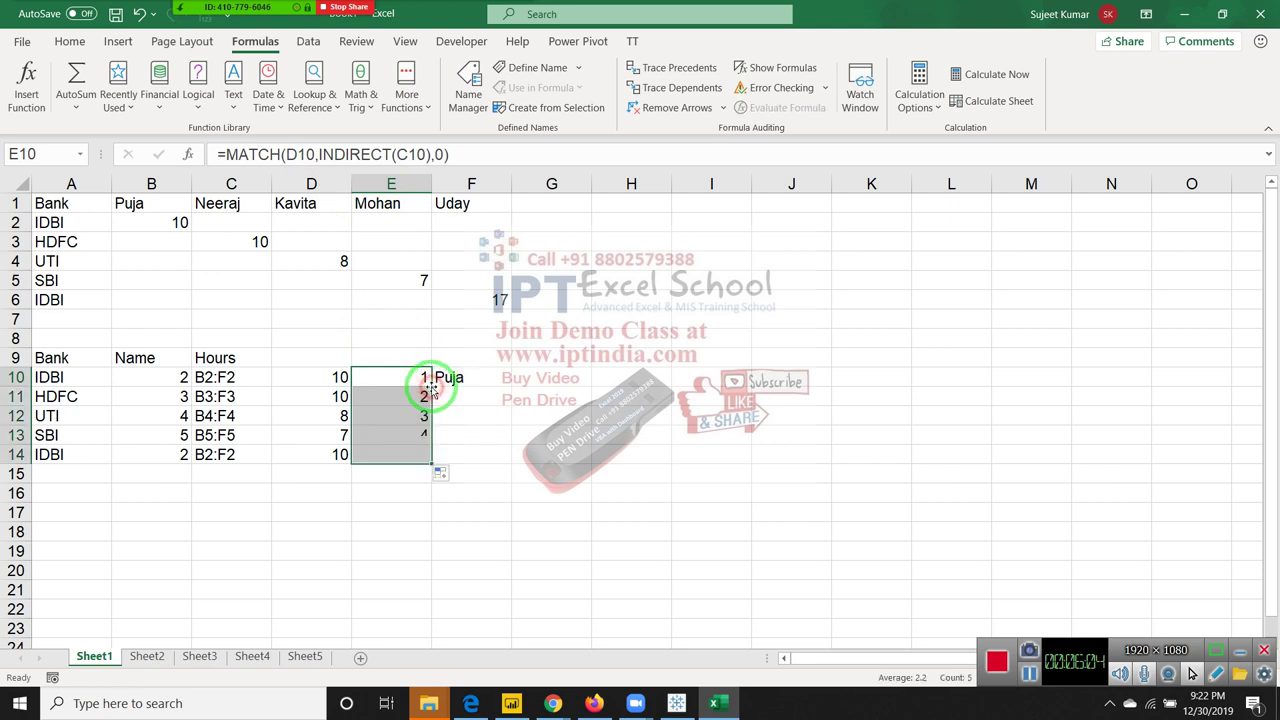
pyautogui.doubleClick(431, 386)
pyautogui.click(418, 386)
pyautogui.click(412, 400)
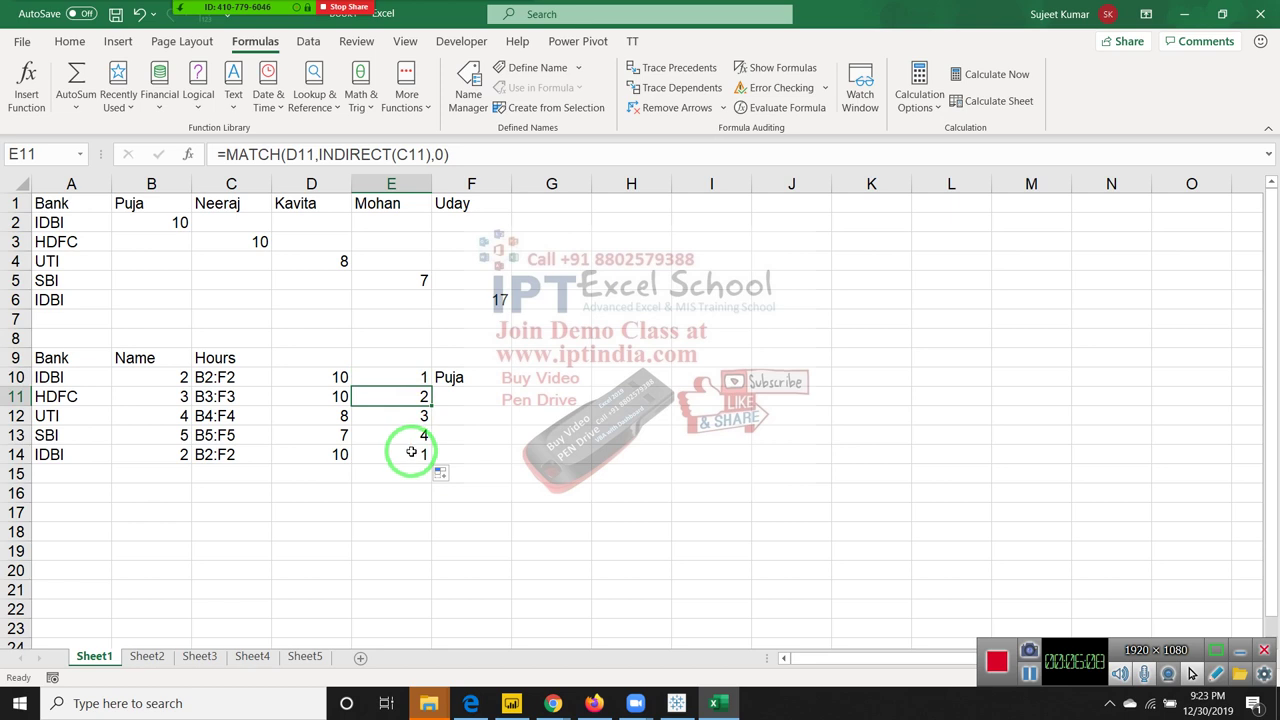
pyautogui.click(411, 452)
pyautogui.doubleClick(410, 452)
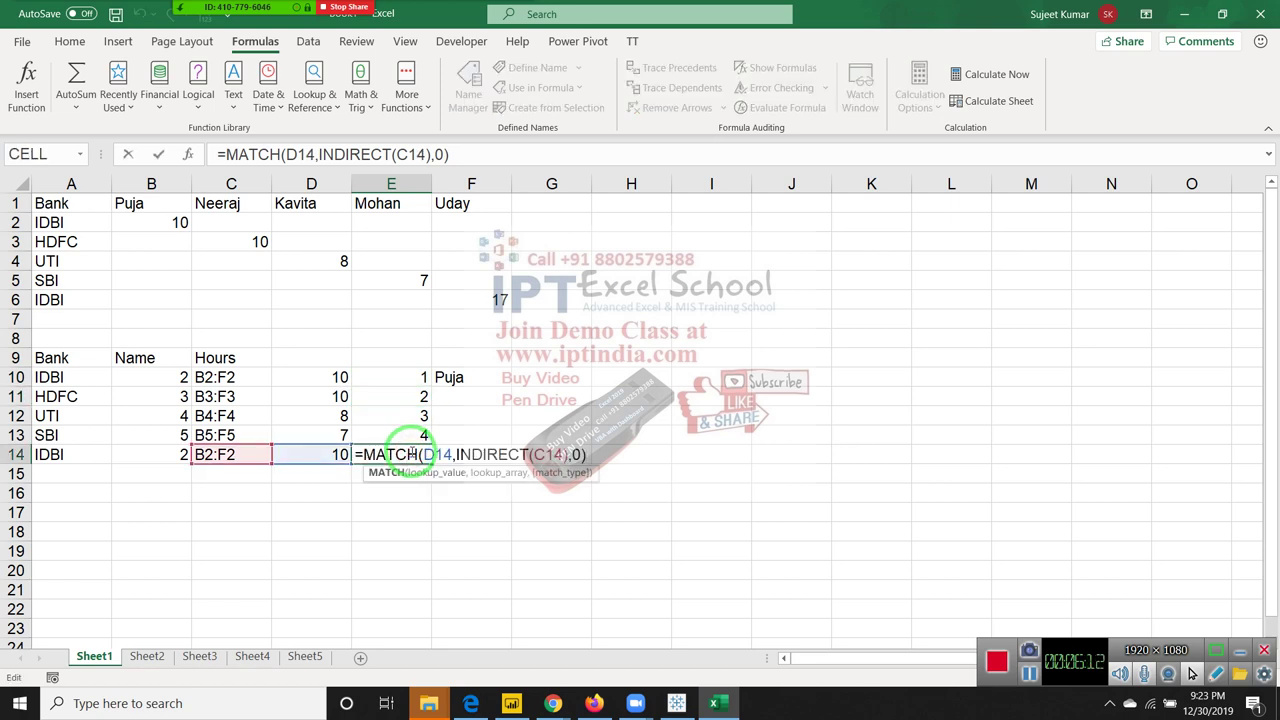
pyautogui.press('Escape')
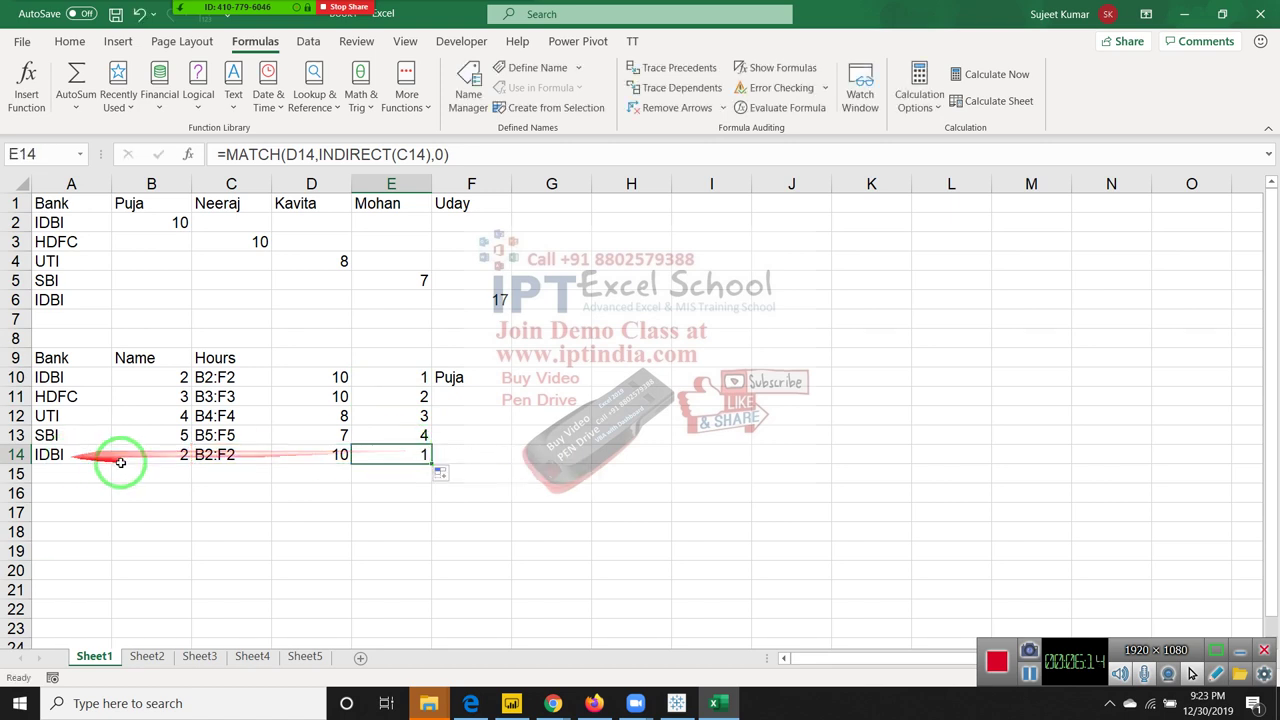
pyautogui.click(14, 300)
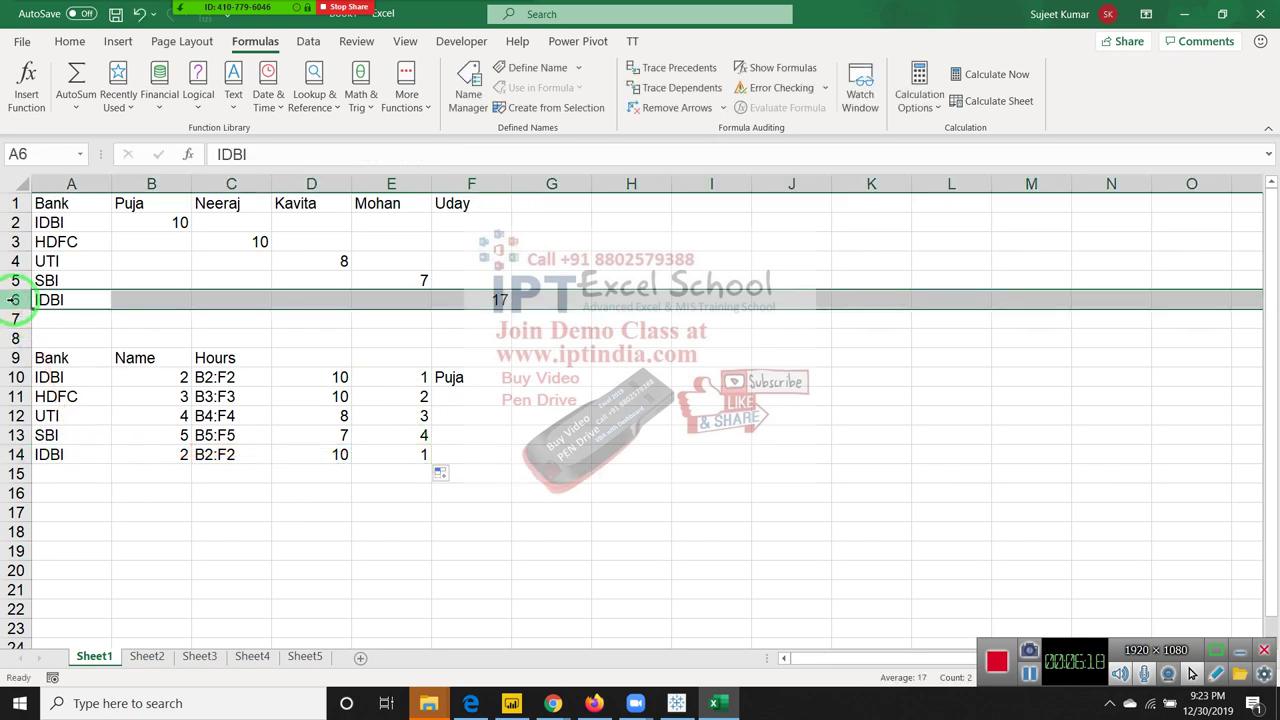
# Step: Rename the bank in A6 and the lookup bank in A14 to Axix, so row 14 returns position 5
pyautogui.click(57, 300)
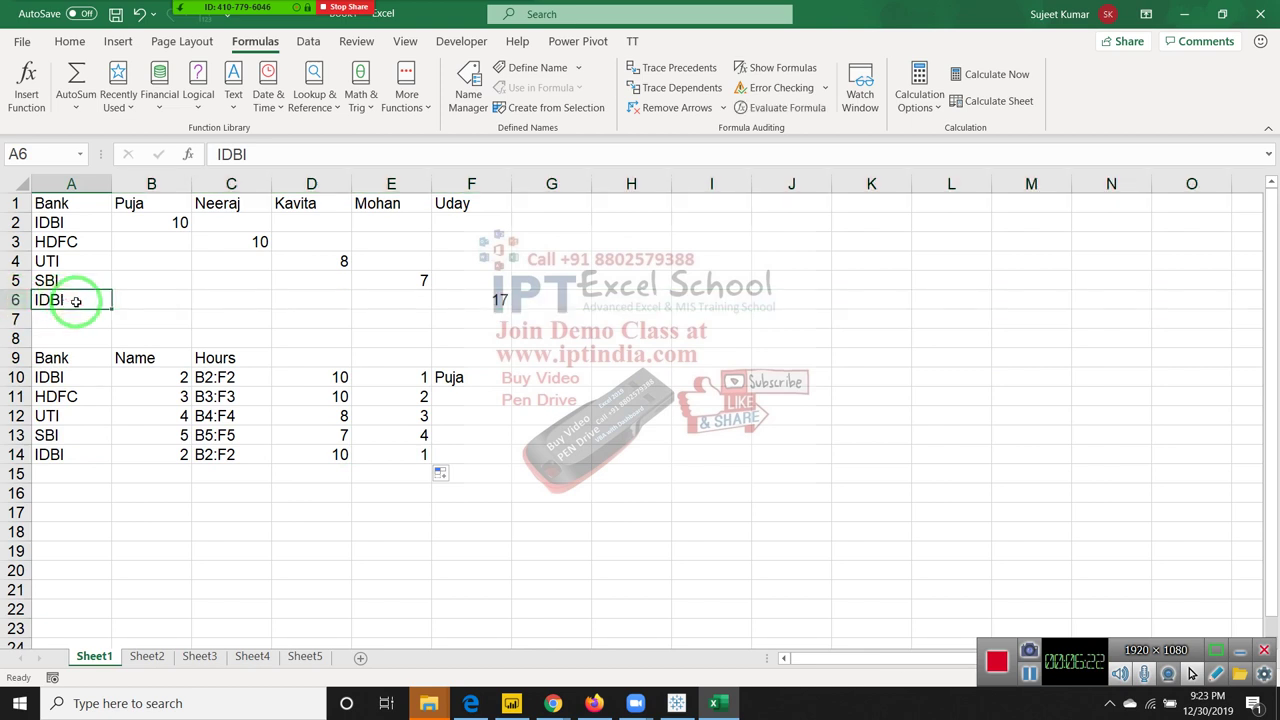
pyautogui.write('Axix')
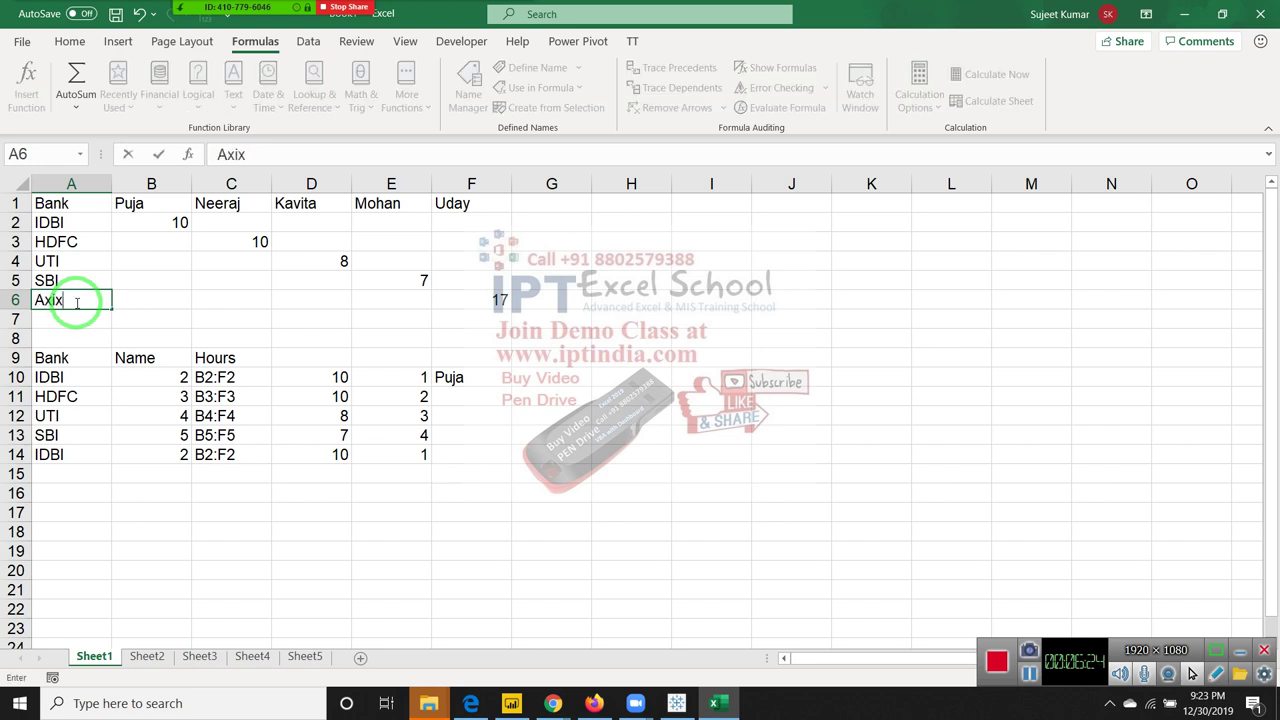
pyautogui.press('Return')
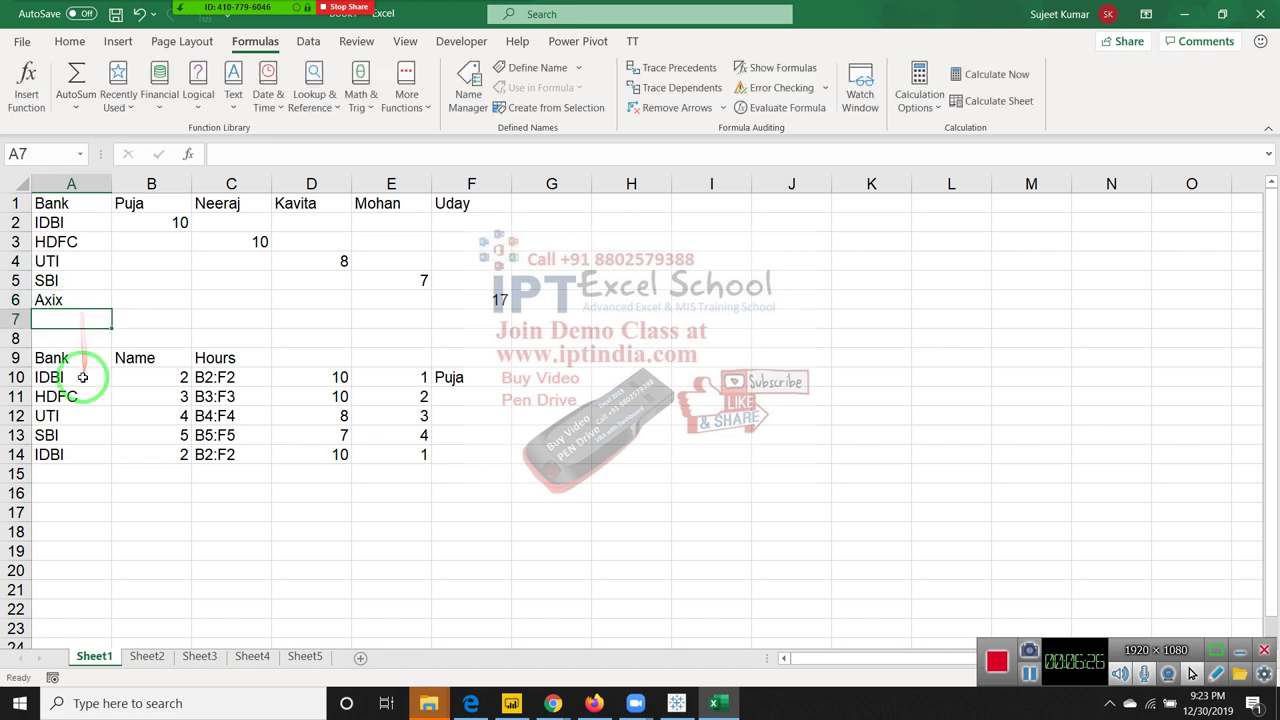
pyautogui.click(90, 451)
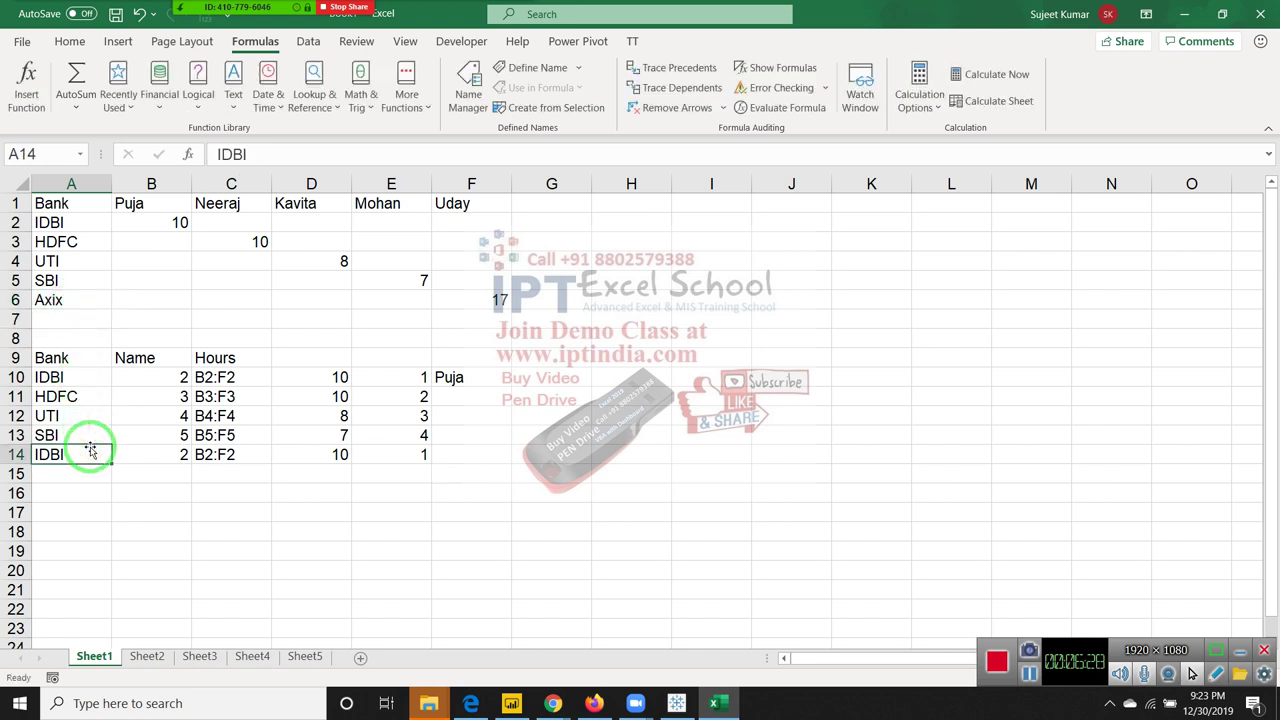
pyautogui.write('Axix')
pyautogui.press('Return')
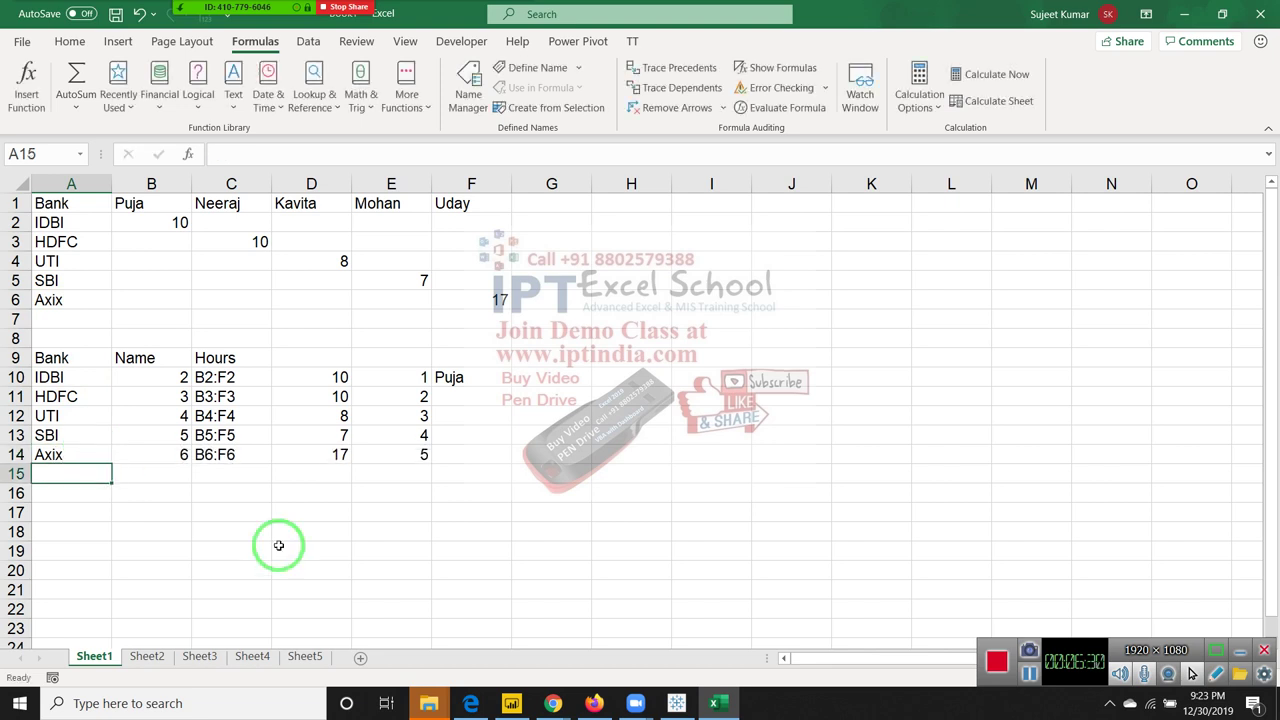
pyautogui.click(397, 459)
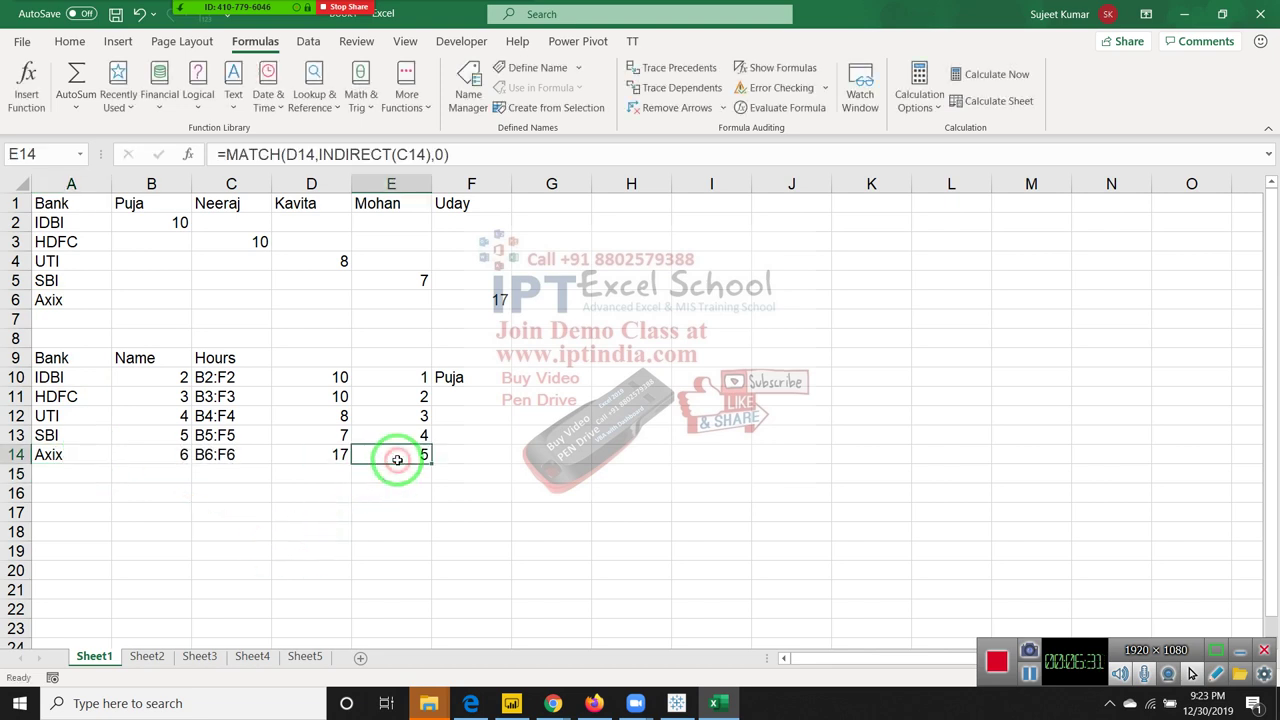
# Step: Lock F10's OFFSET anchor to $A$1 and fill it down to F14, listing Neeraj, Kavita, Mohan and Uday
pyautogui.click(468, 379)
pyautogui.doubleClick(505, 382)
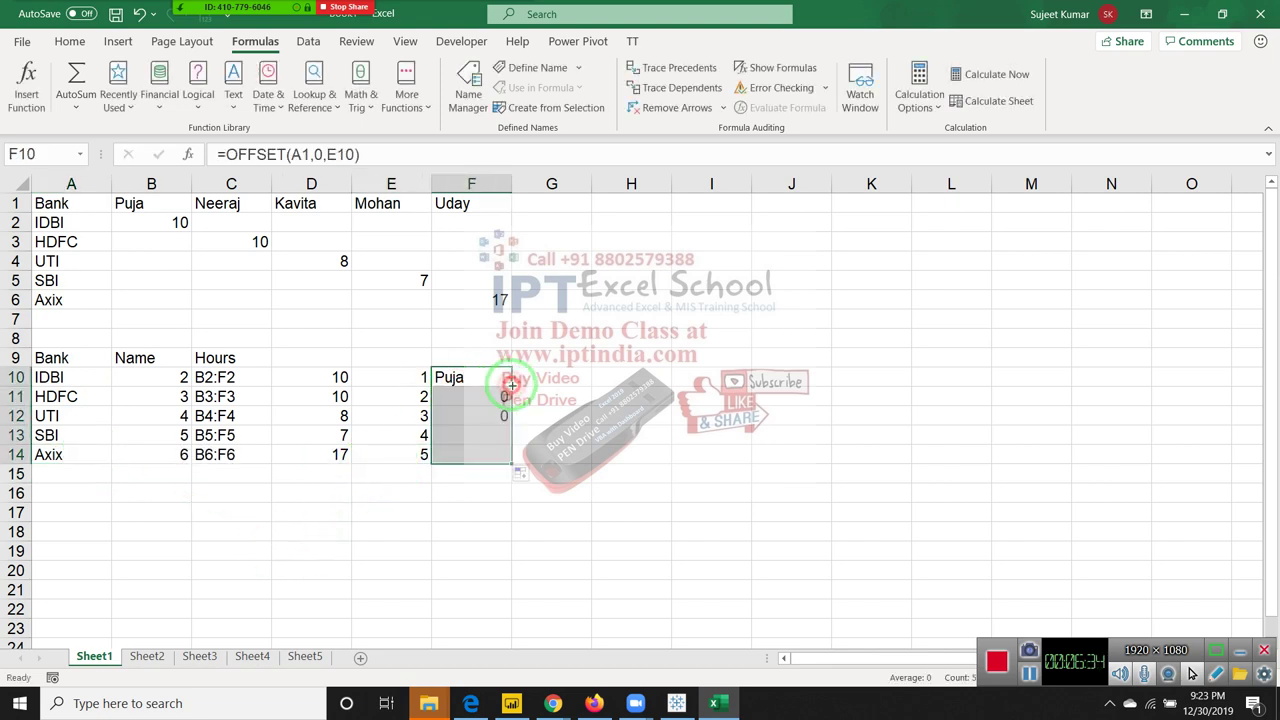
pyautogui.doubleClick(488, 378)
pyautogui.write('`')
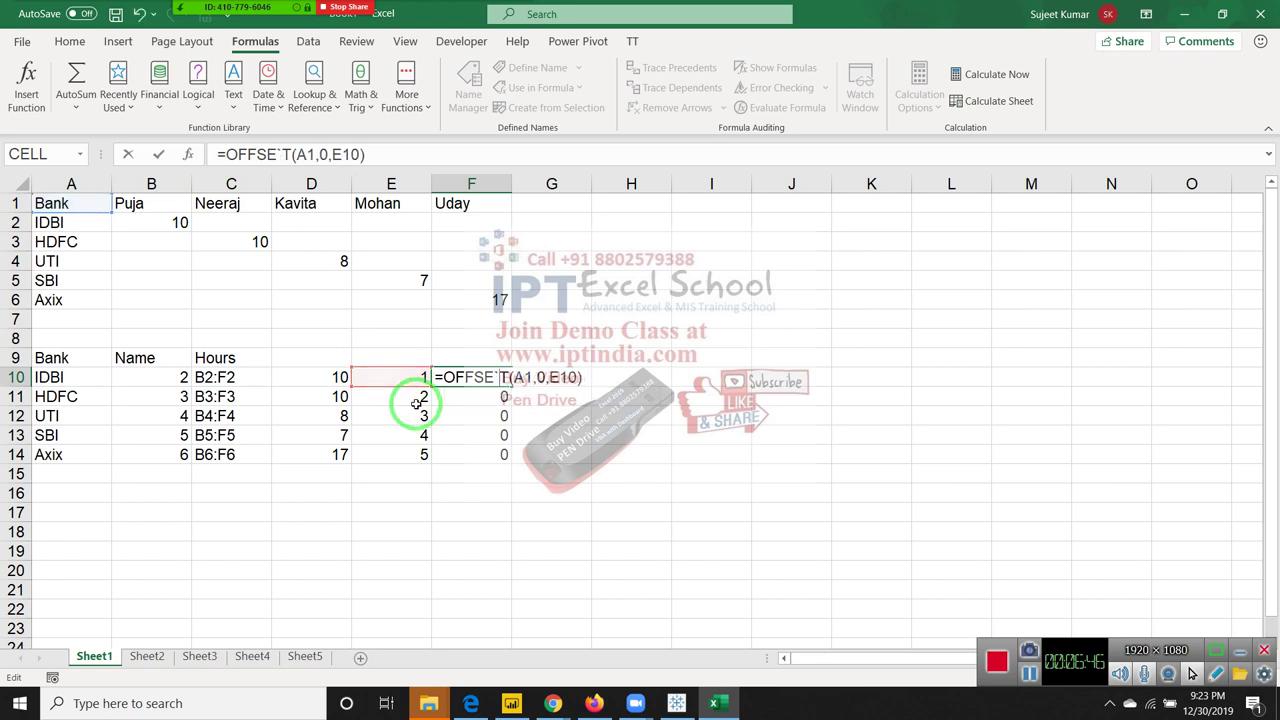
pyautogui.hotkey('ctrl', 'Return')
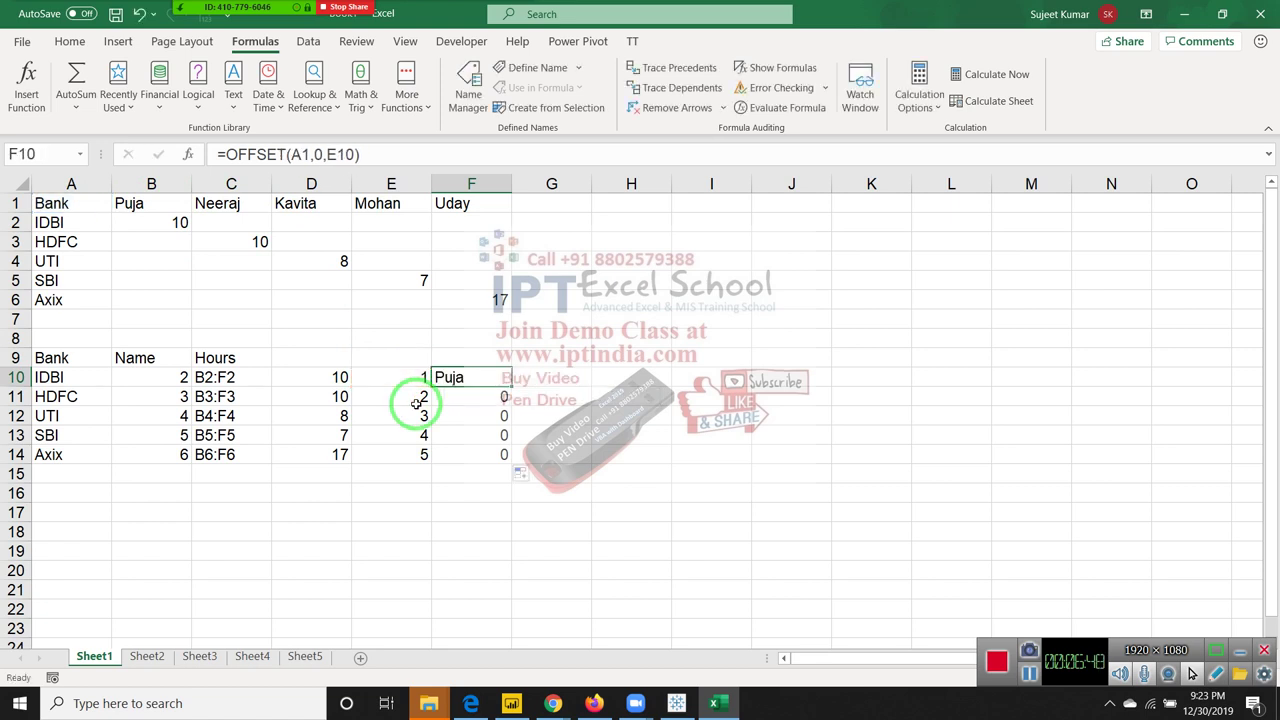
pyautogui.doubleClick(300, 153)
pyautogui.press('F4')
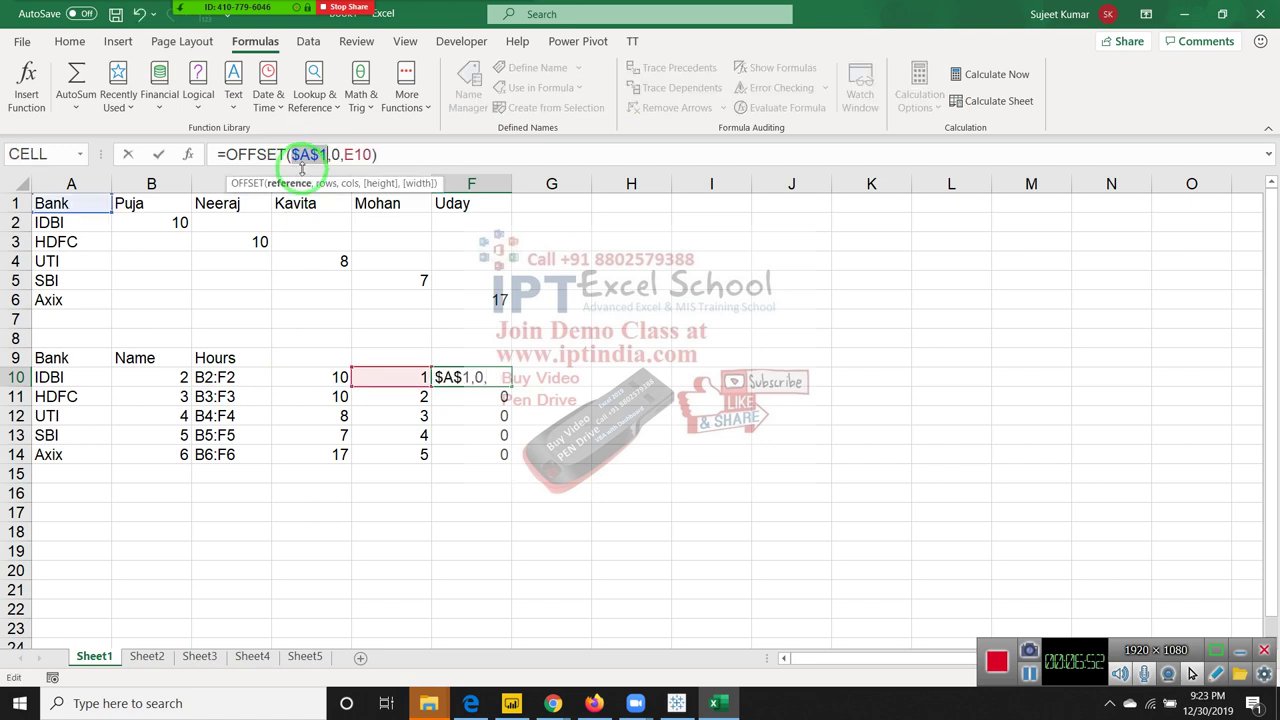
pyautogui.press('Return')
pyautogui.click(462, 382)
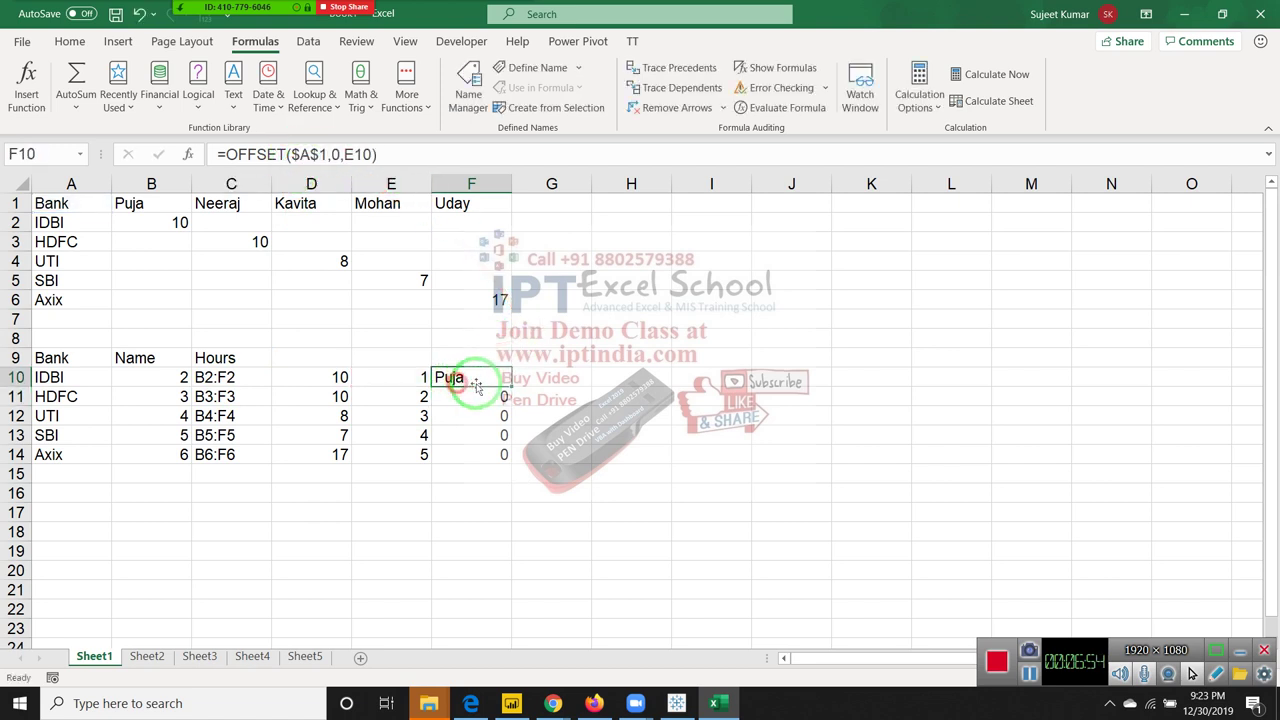
pyautogui.doubleClick(512, 386)
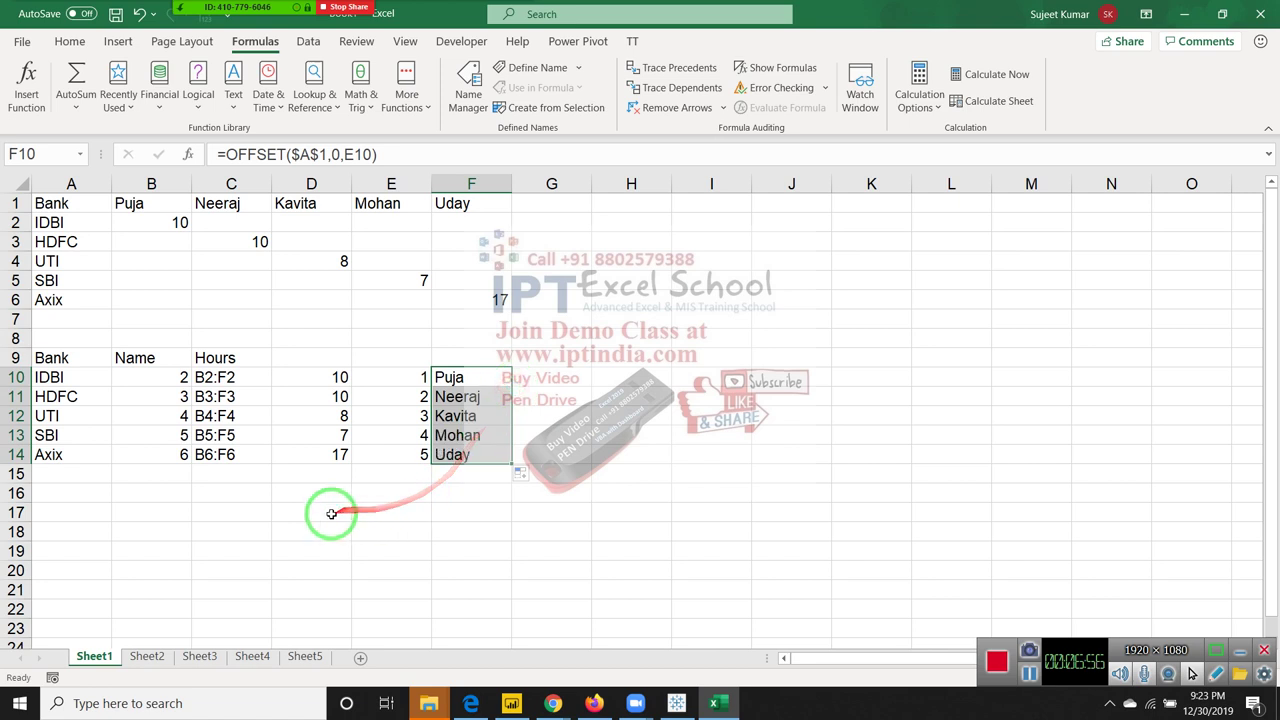
# Step: Read the MATCH, address, SUM(INDIRECT) and OFFSET formulas in B10:F10, then edit F10
pyautogui.click(235, 437)
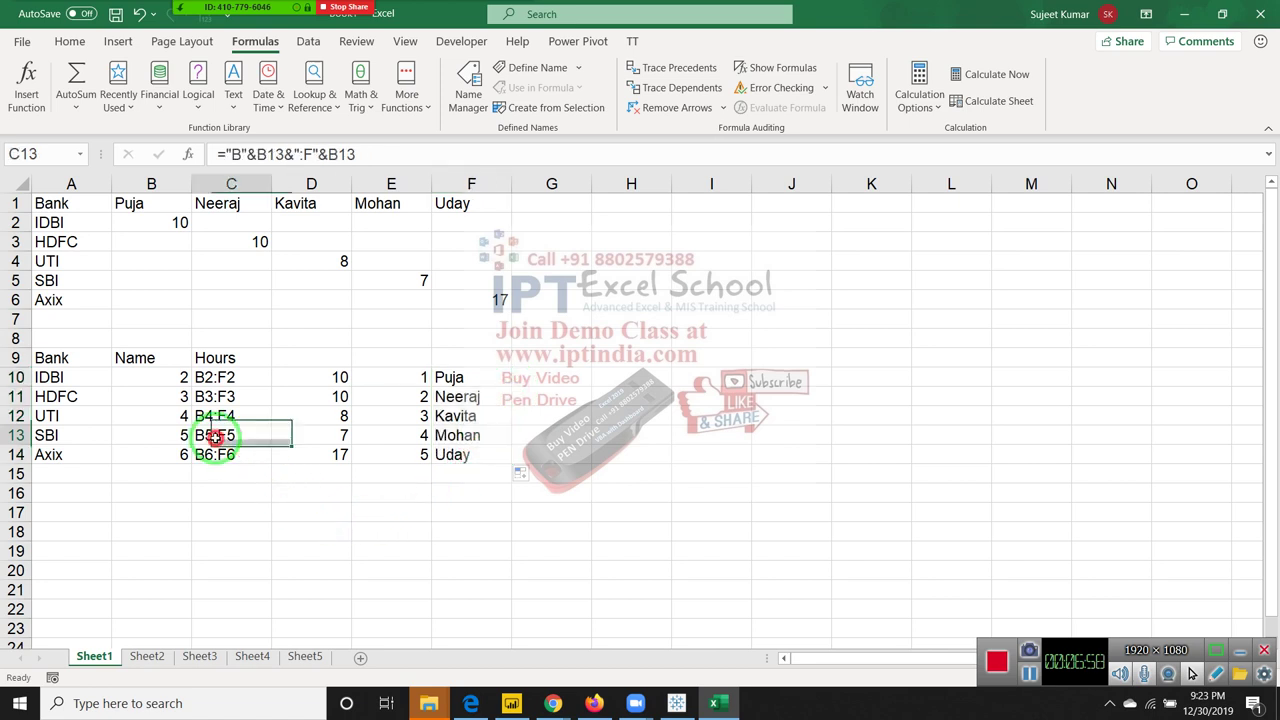
pyautogui.click(158, 386)
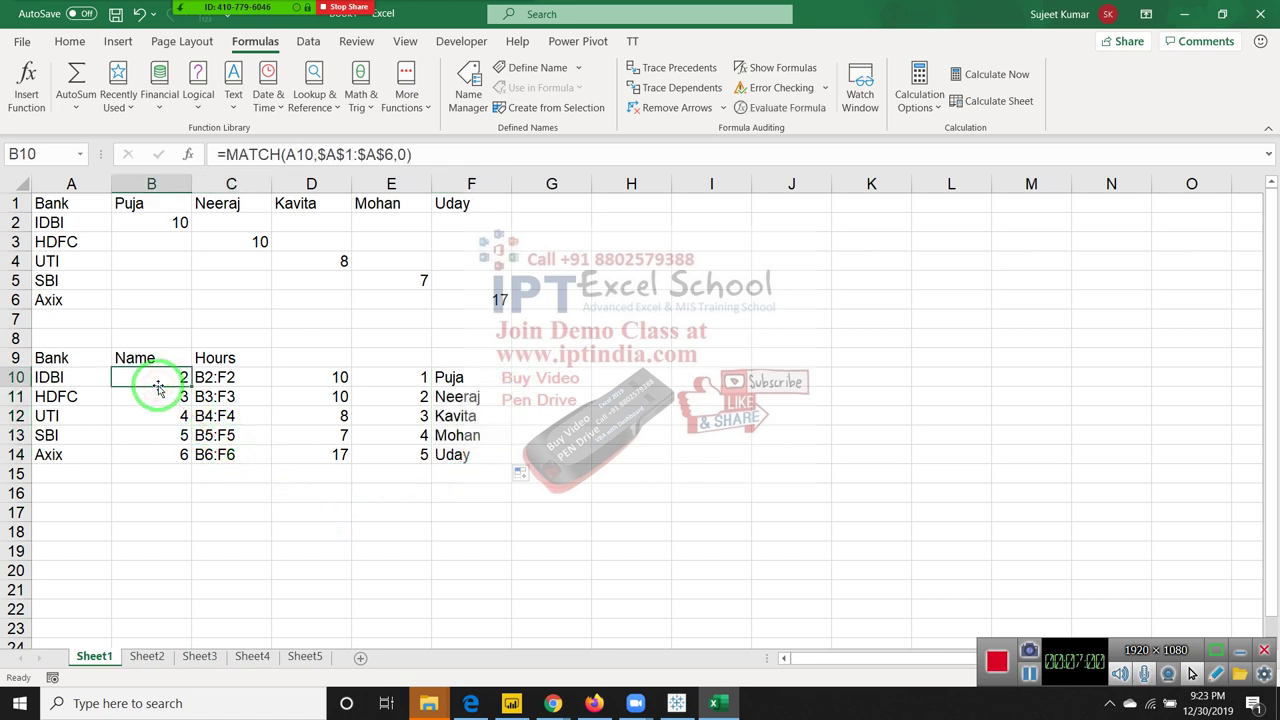
pyautogui.click(214, 376)
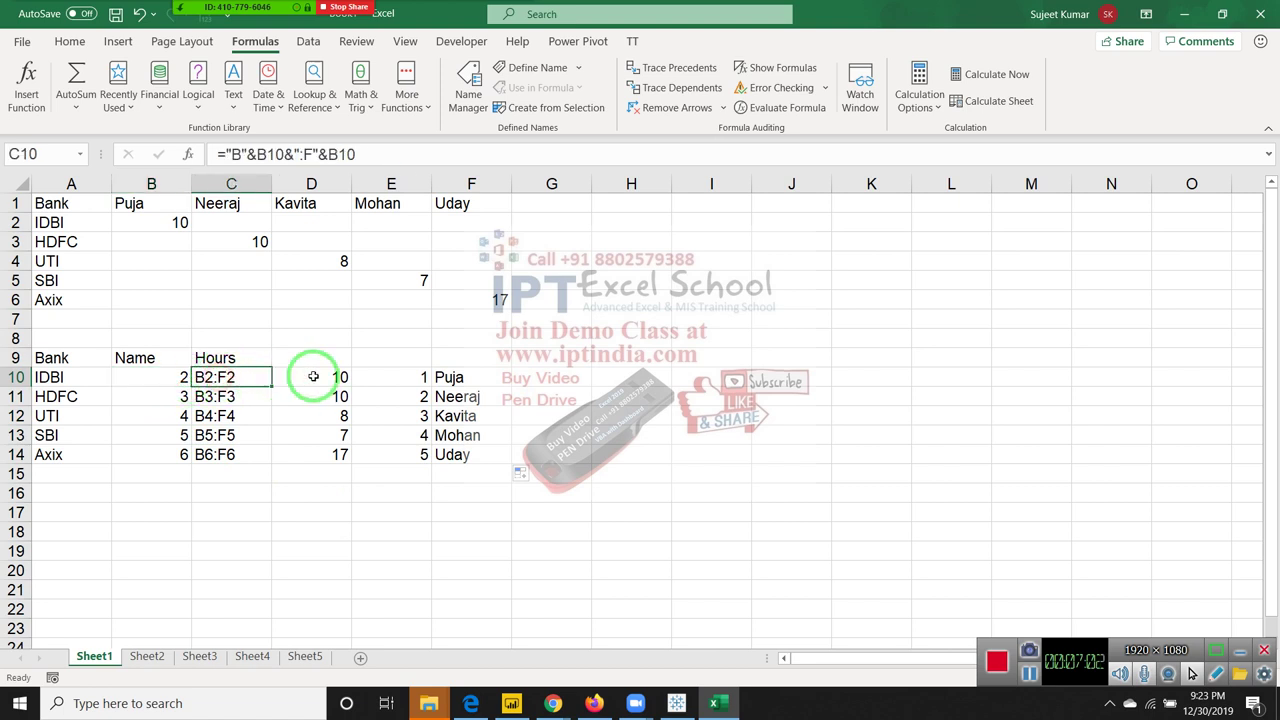
pyautogui.click(313, 376)
pyautogui.click(392, 375)
pyautogui.click(447, 376)
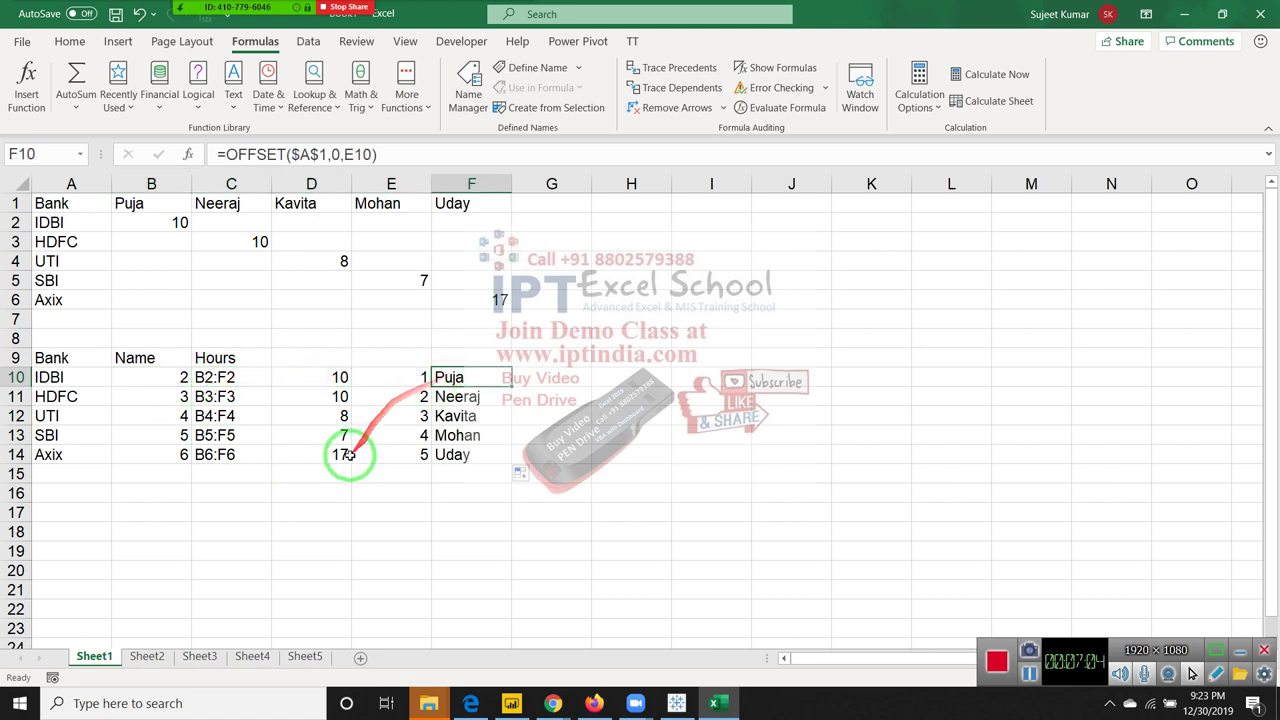
pyautogui.doubleClick(466, 378)
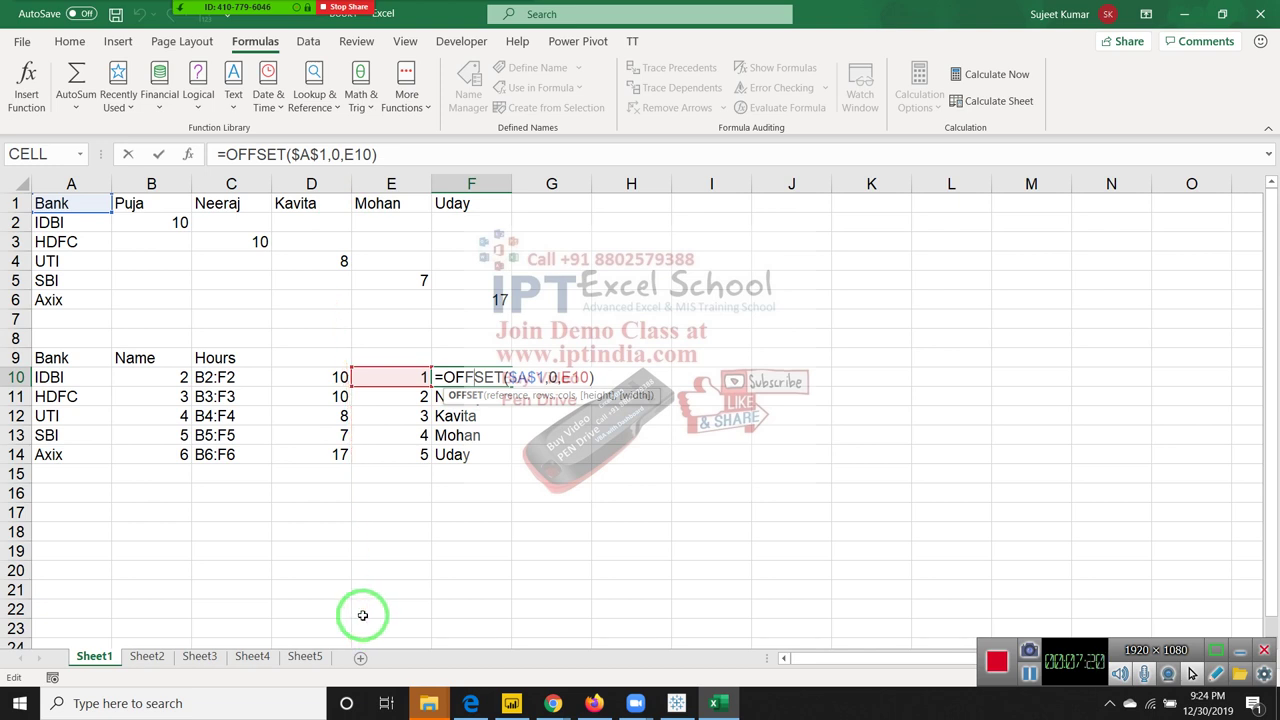
pyautogui.click(203, 18)
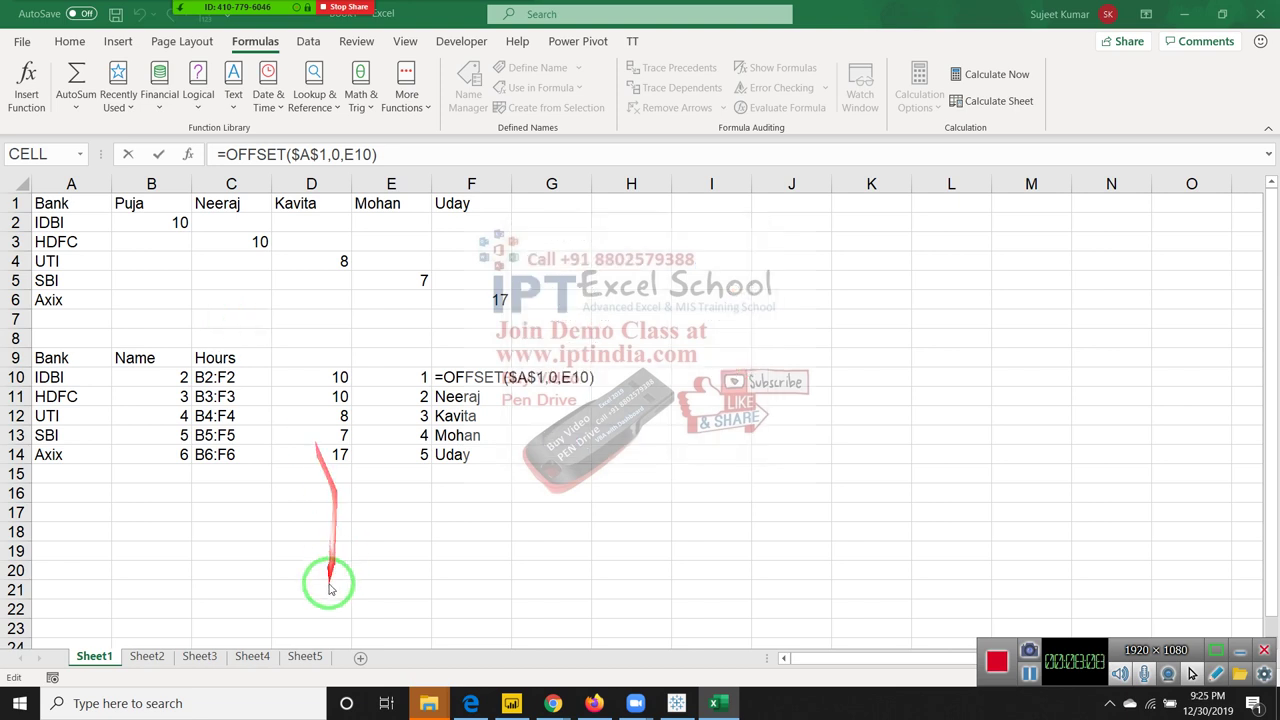
pyautogui.doubleClick(468, 375)
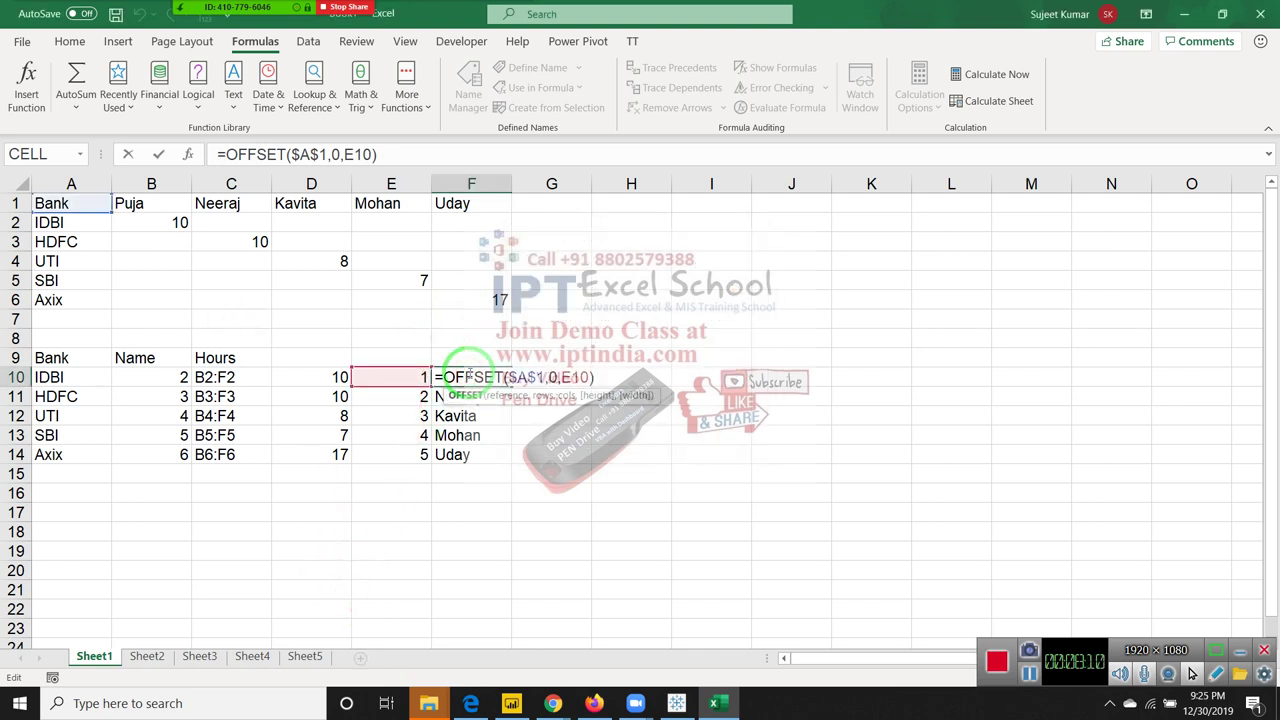
# Step: Re-enter the F10 and F11 name formulas, with F11's =OFFSET($A$1,0,E11) returning Neeraj
pyautogui.press('Escape')
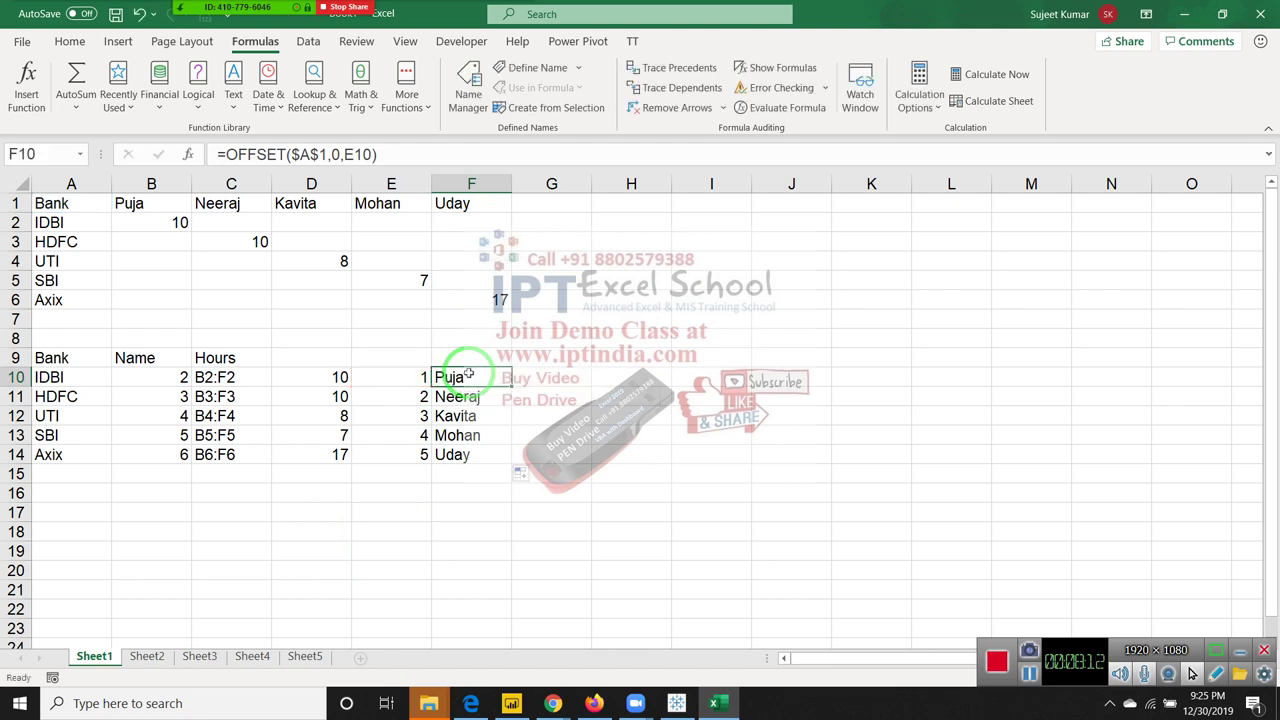
pyautogui.doubleClick(466, 373)
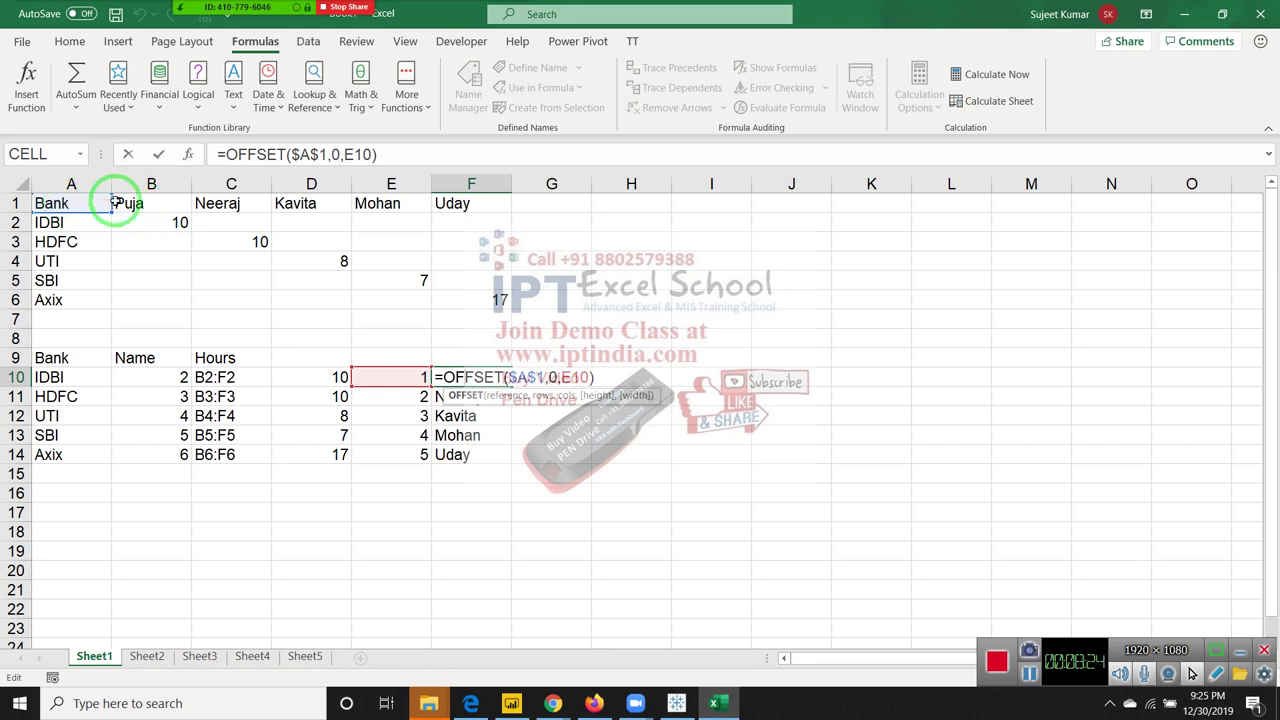
pyautogui.press('Return')
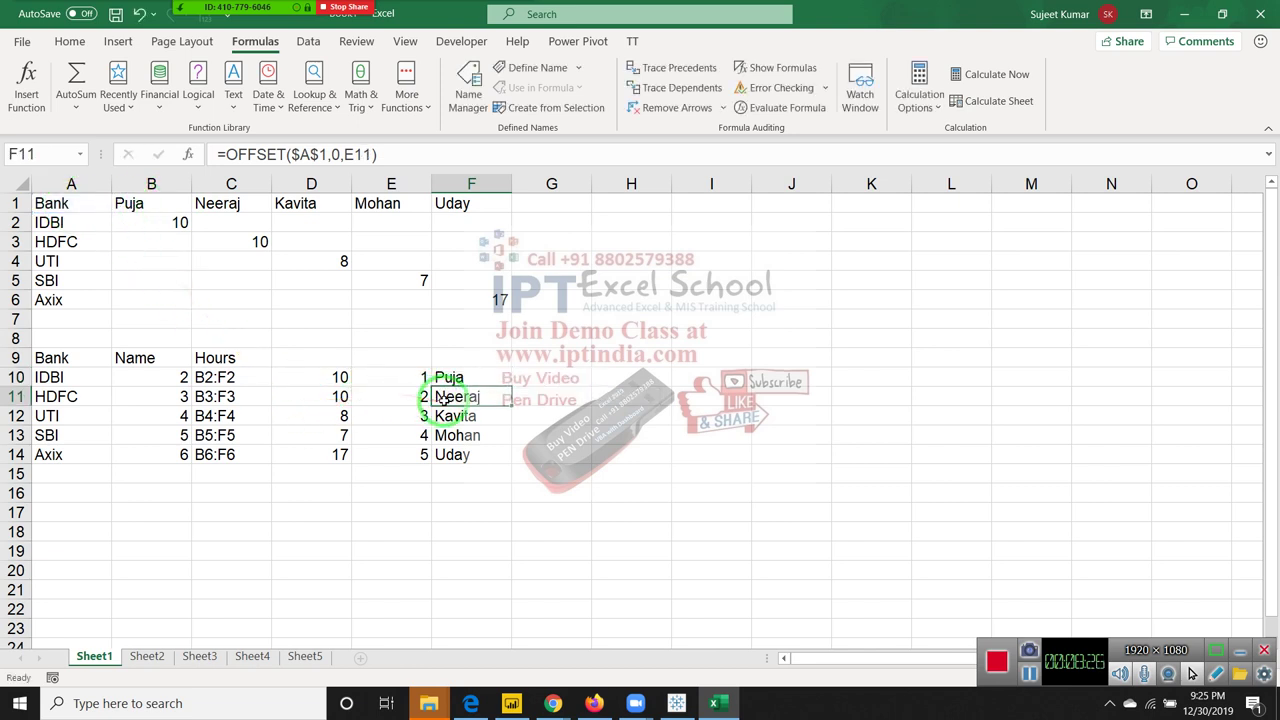
pyautogui.doubleClick(443, 397)
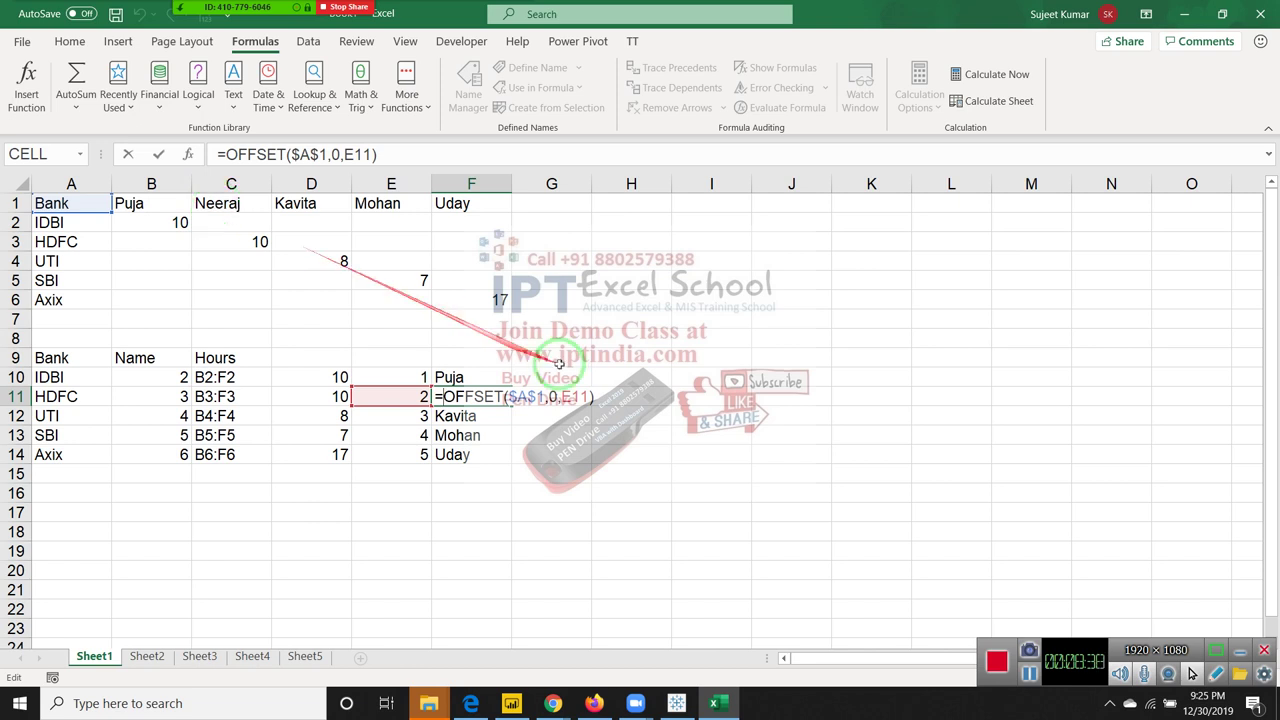
pyautogui.hotkey('ctrl', 'Return')
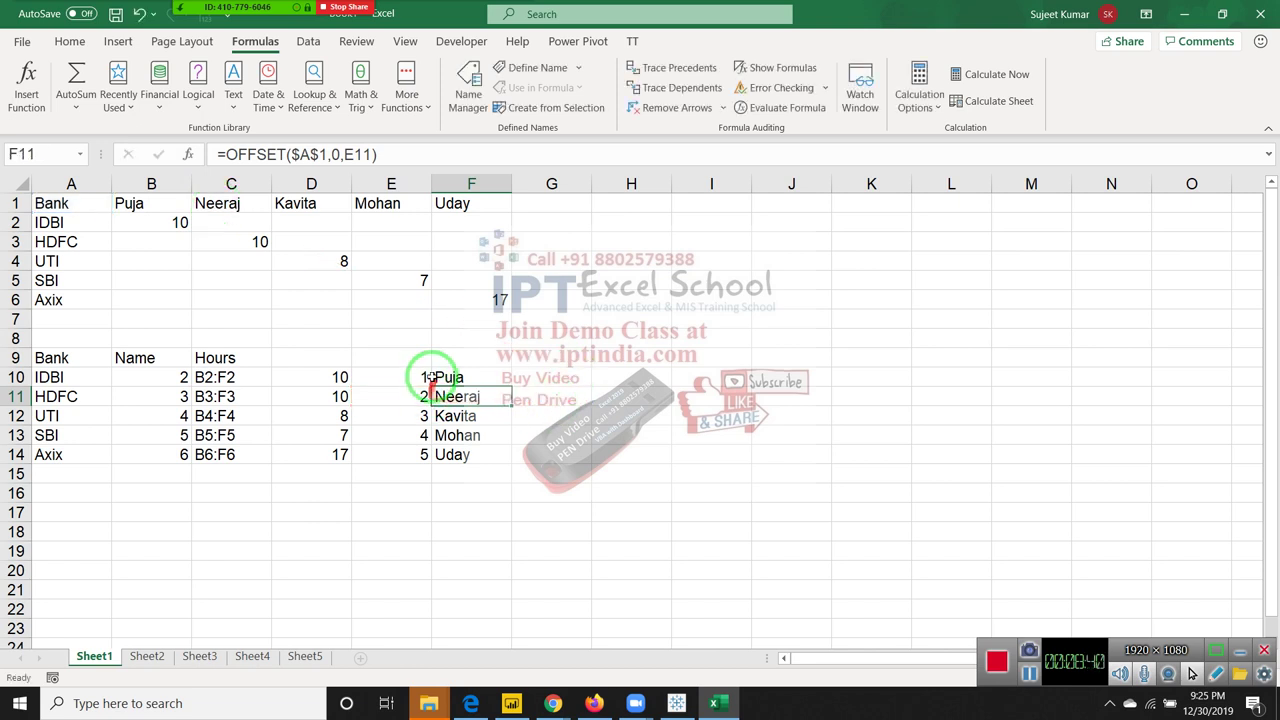
# Step: Select the MATCH(A10,$A$1:$A$6,0) expression in B10's formula
pyautogui.click(440, 377)
pyautogui.click(157, 375)
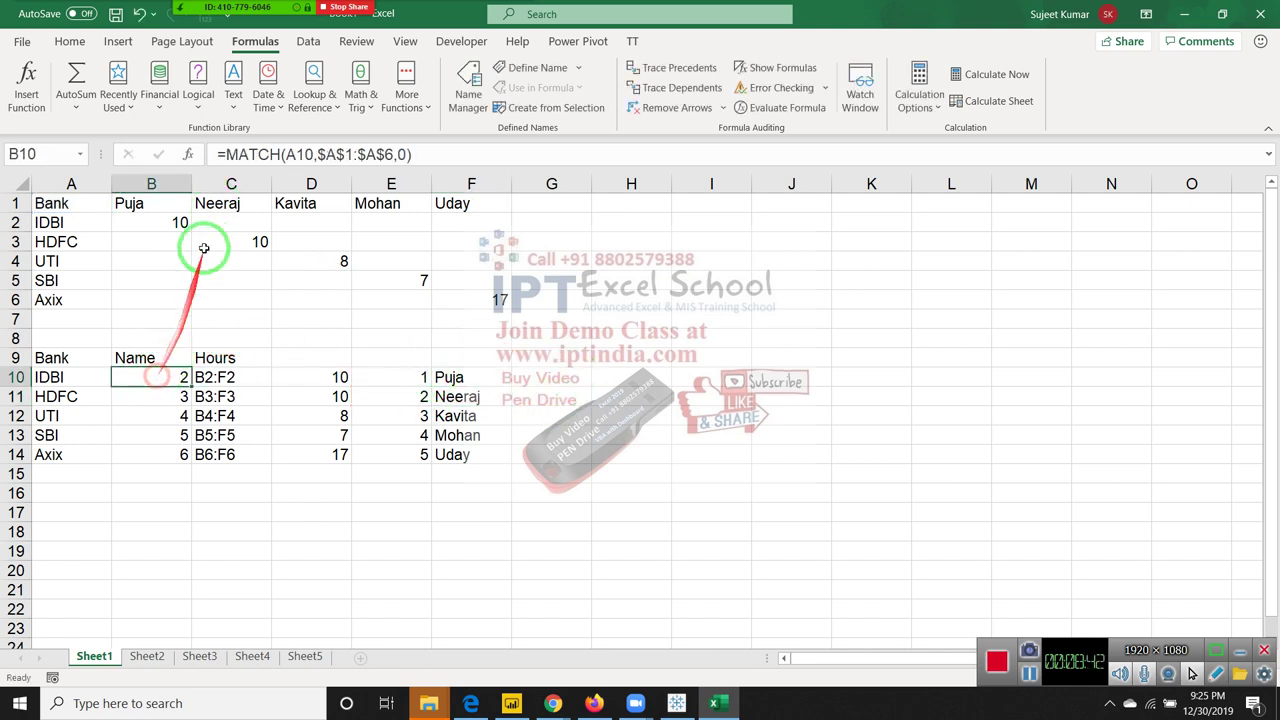
pyautogui.moveTo(226, 154); pyautogui.dragTo(450, 156)
pyautogui.hotkey('ctrl', 'c')
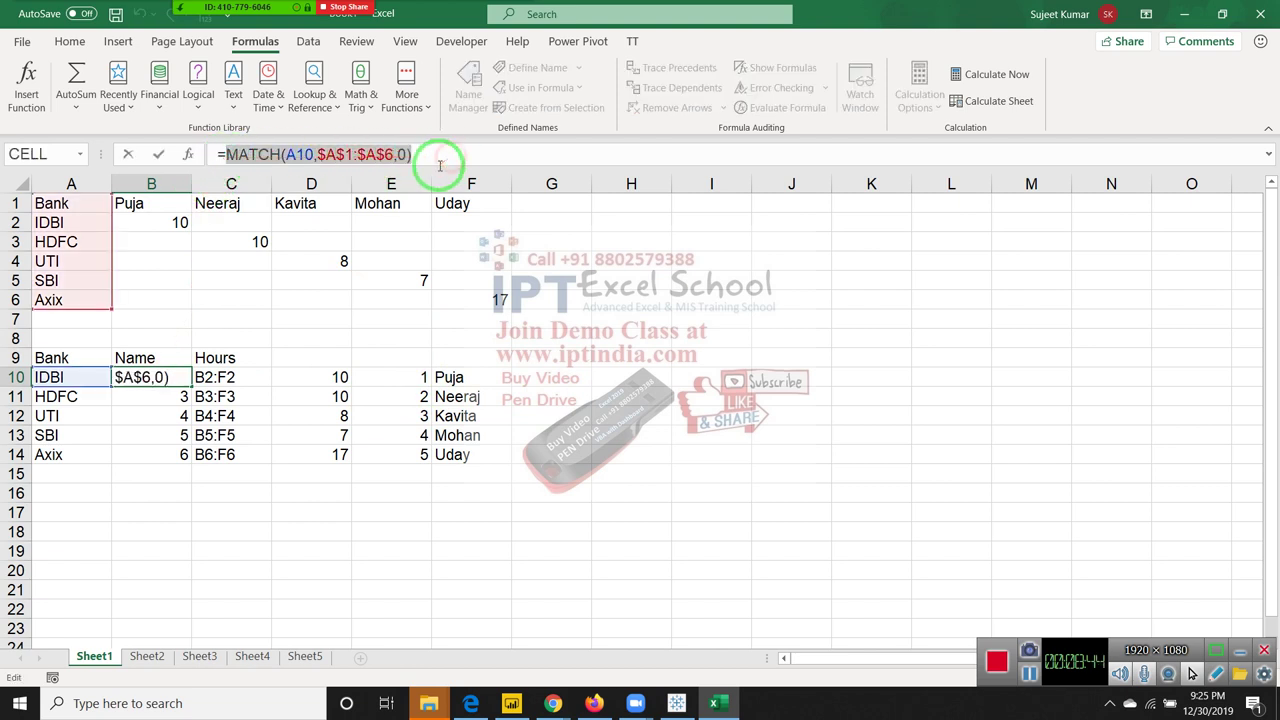
# Step: Replace both B10 references in C10's address formula with MATCH(A10,$A$1:$A$6,0)
pyautogui.press('Escape')
pyautogui.click(213, 380)
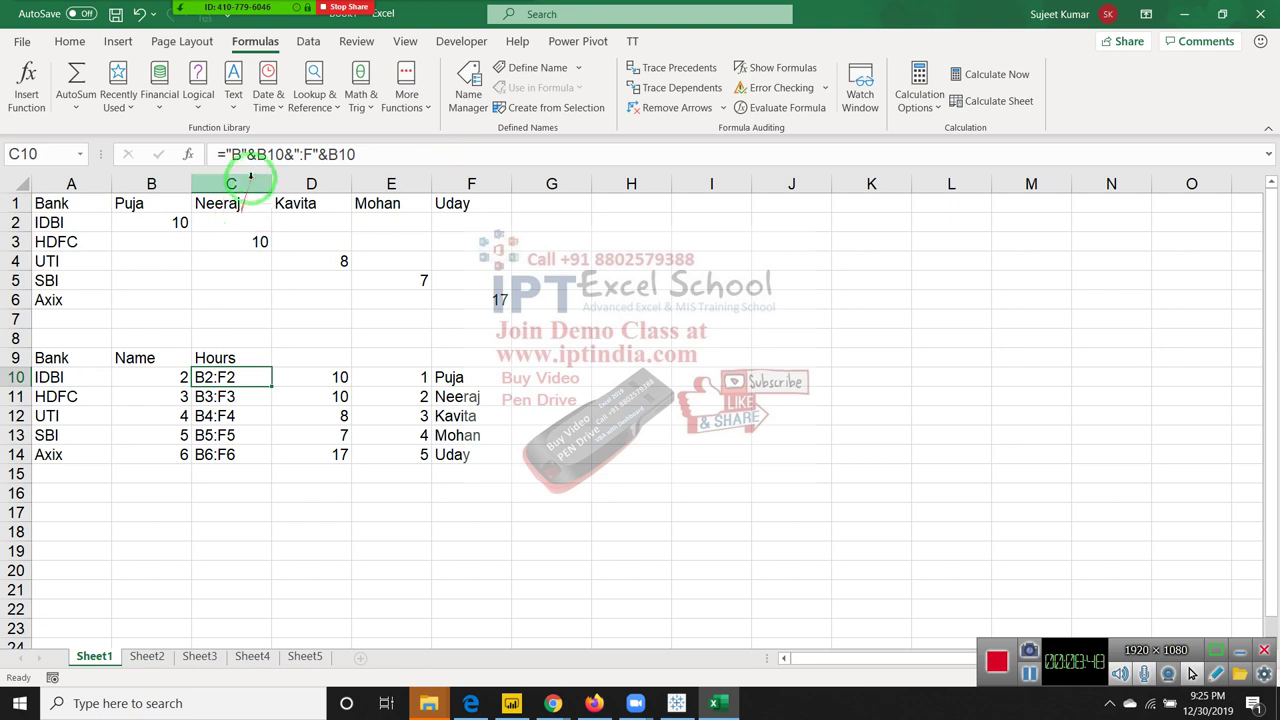
pyautogui.doubleClick(267, 154)
pyautogui.hotkey('ctrl', 'v')
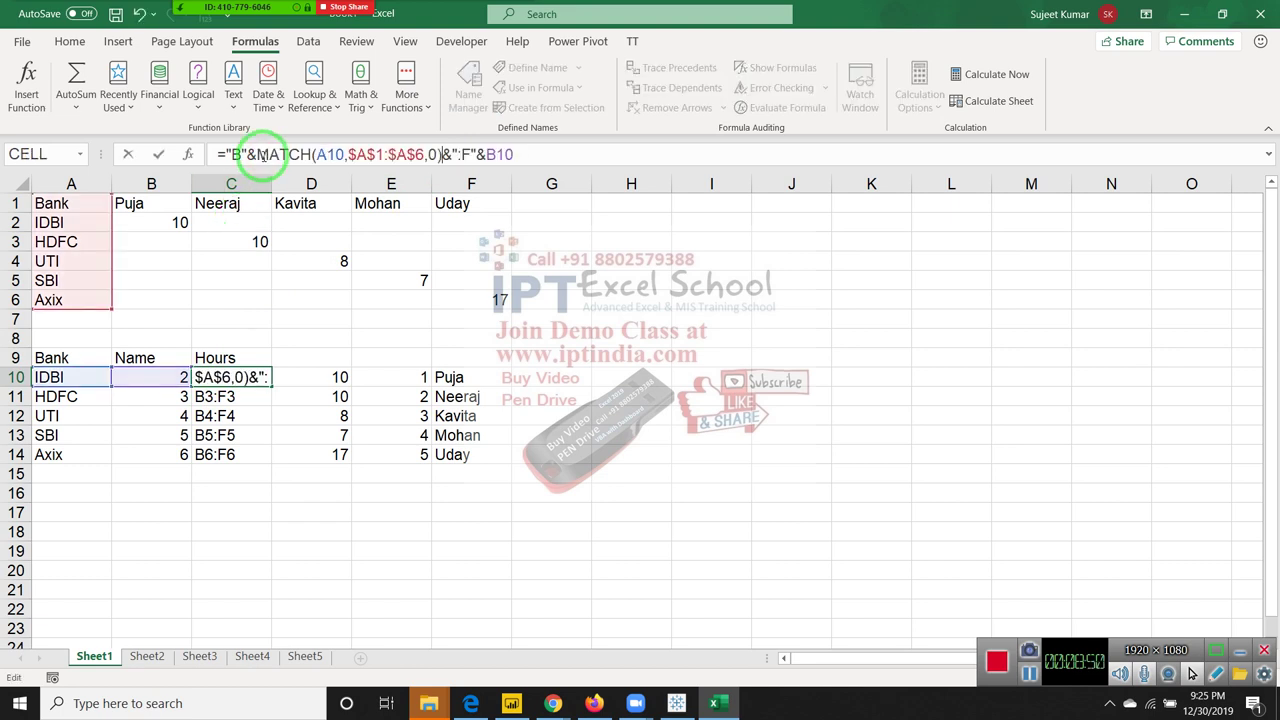
pyautogui.press('Return')
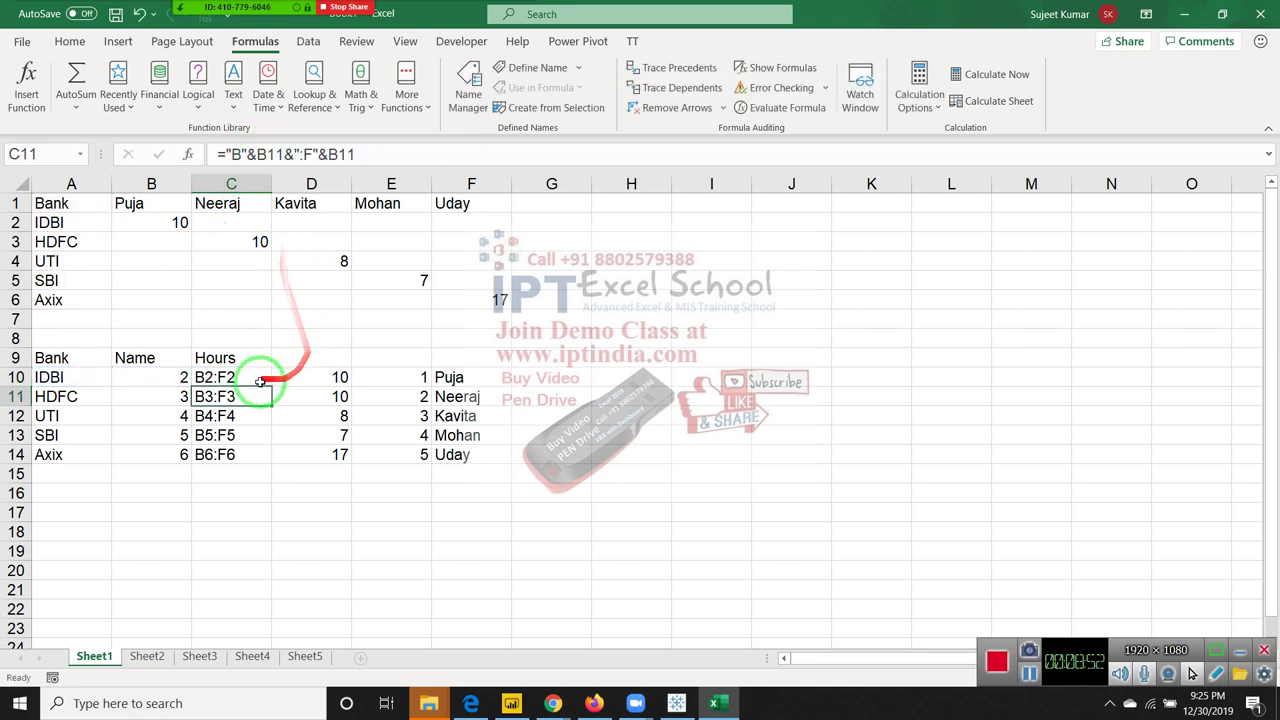
pyautogui.click(260, 378)
pyautogui.click(491, 158)
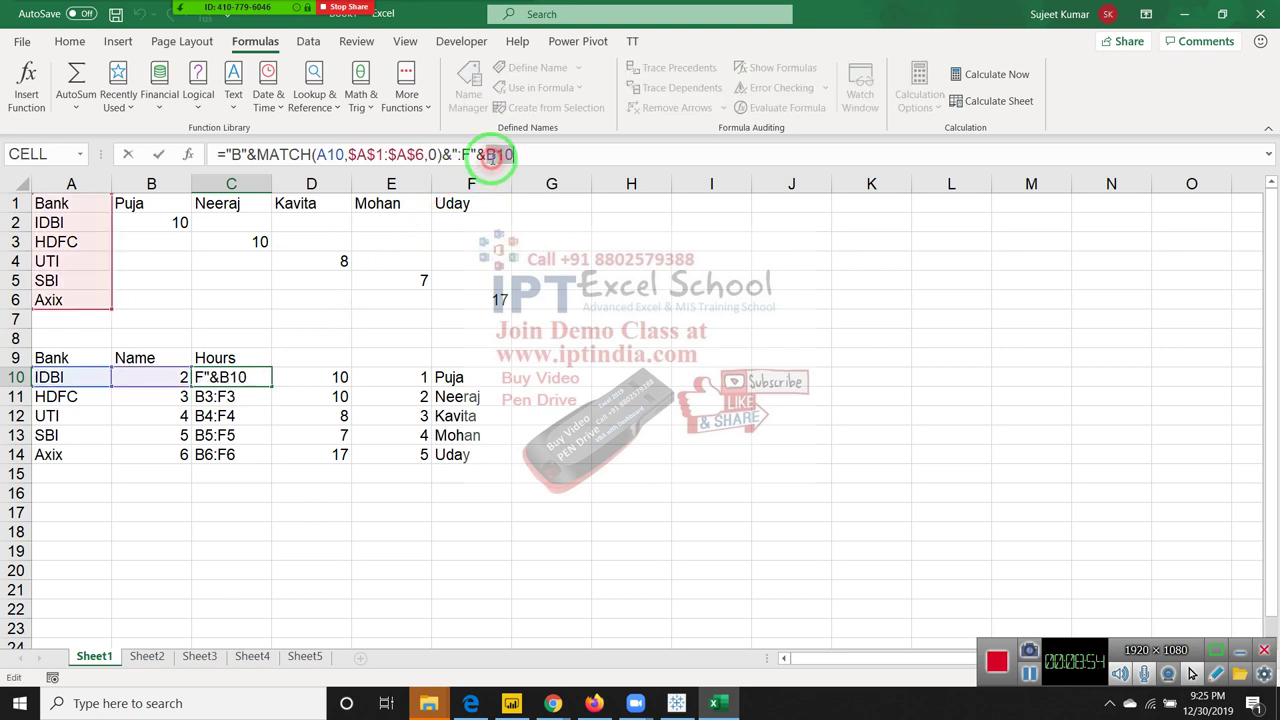
pyautogui.hotkey('ctrl', 'v')
pyautogui.press('Return')
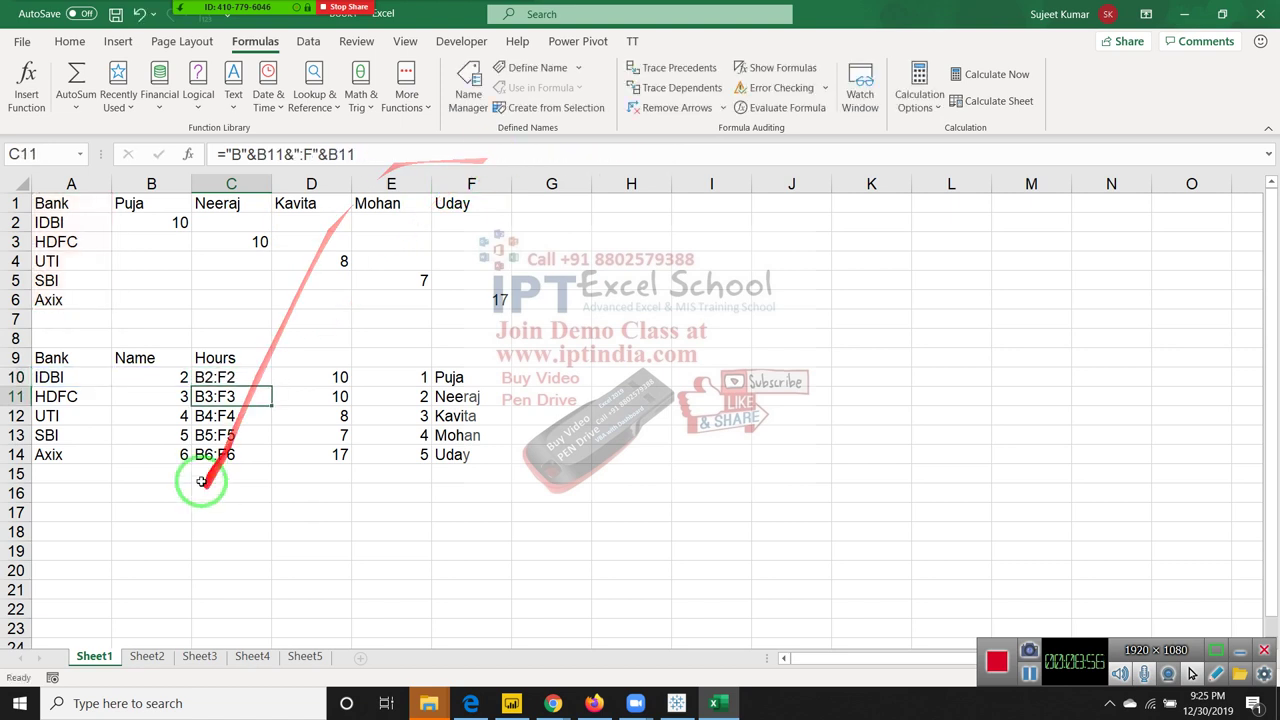
# Step: Copy C10's full nested address expression from the formula bar
pyautogui.click(218, 379)
pyautogui.moveTo(219, 154); pyautogui.dragTo(762, 148)
pyautogui.hotkey('ctrl', 'c')
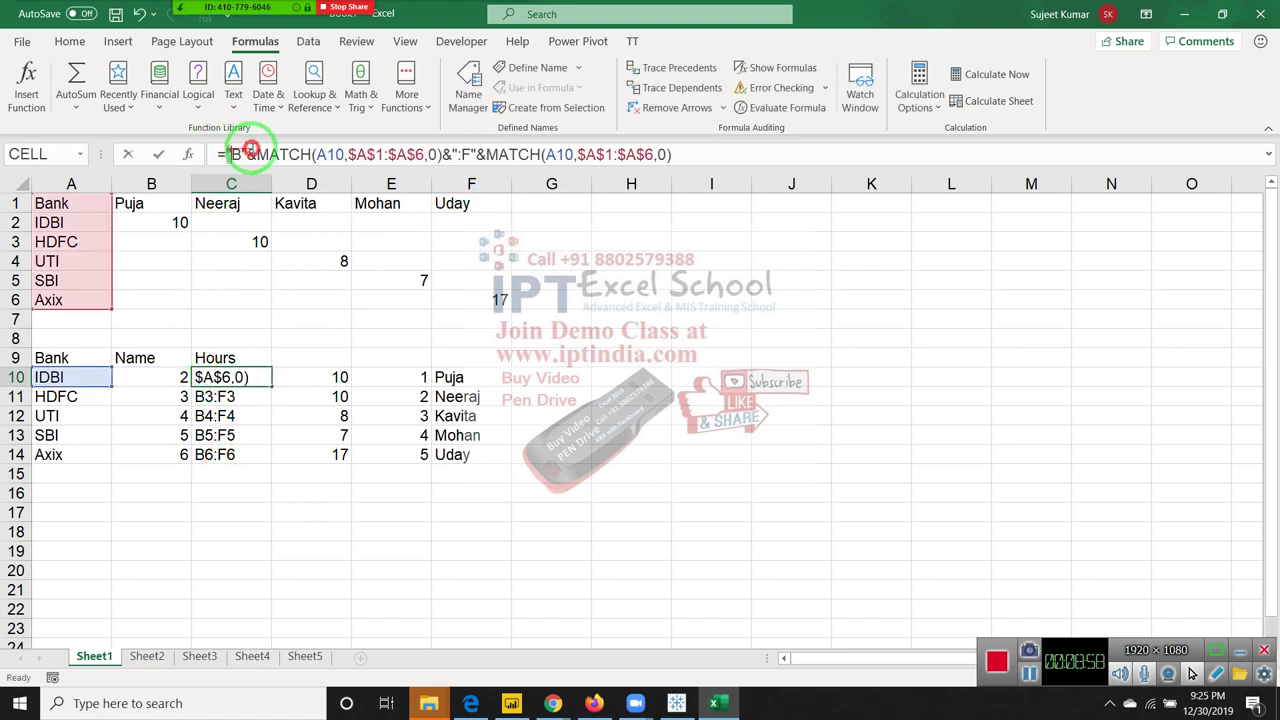
pyautogui.press('Escape')
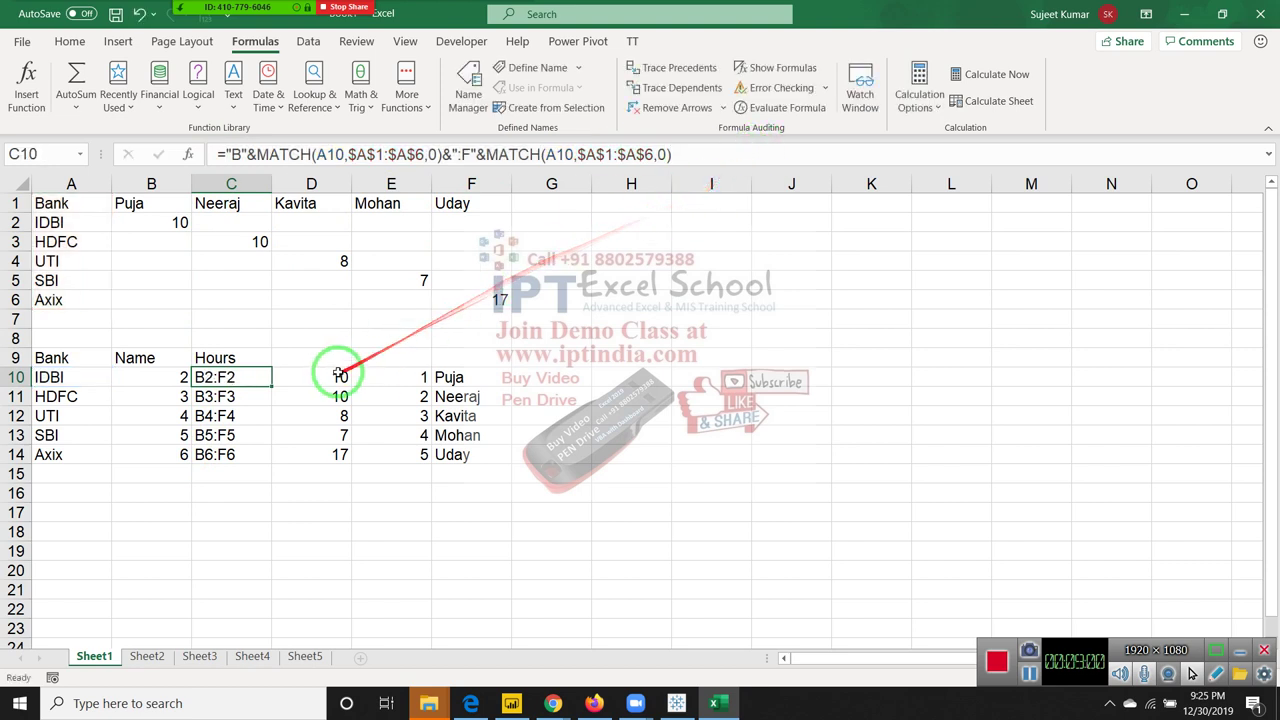
pyautogui.click(326, 375)
# Step: Swap C10 inside D10's SUM(INDIRECT) for the nested address expression, still returning 10
pyautogui.doubleClick(357, 154)
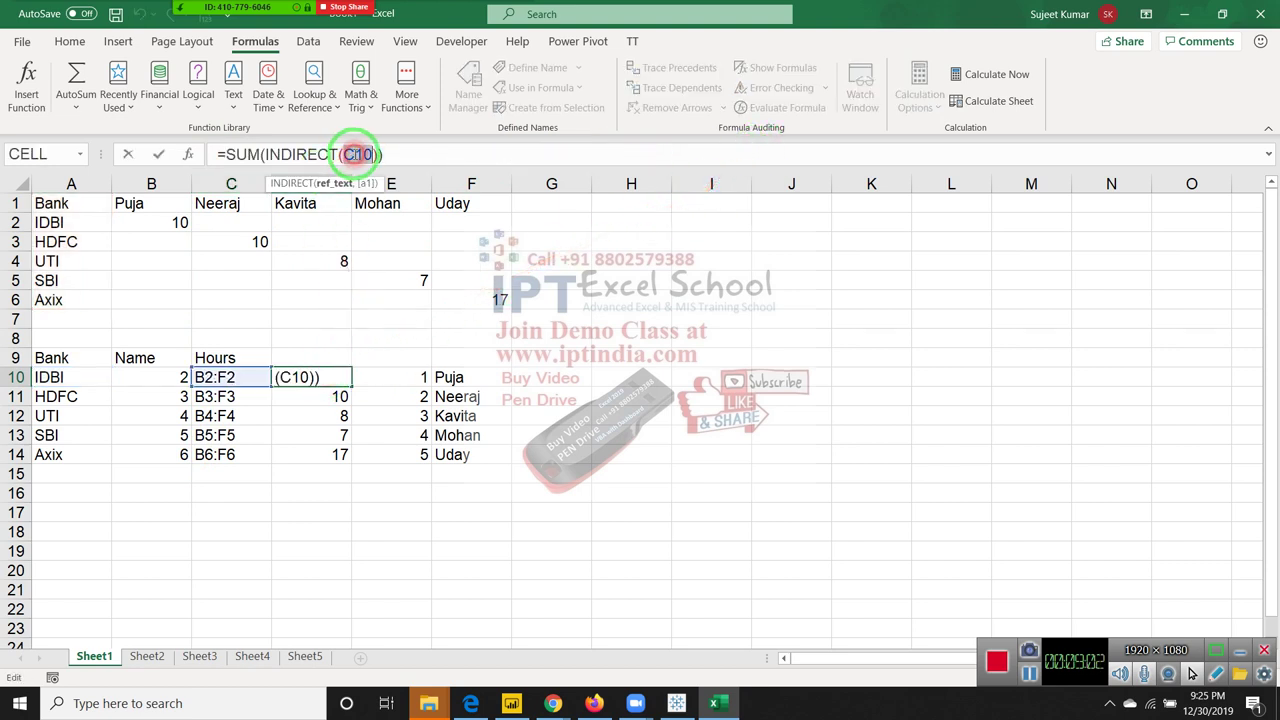
pyautogui.hotkey('ctrl', 'v')
pyautogui.press('Return')
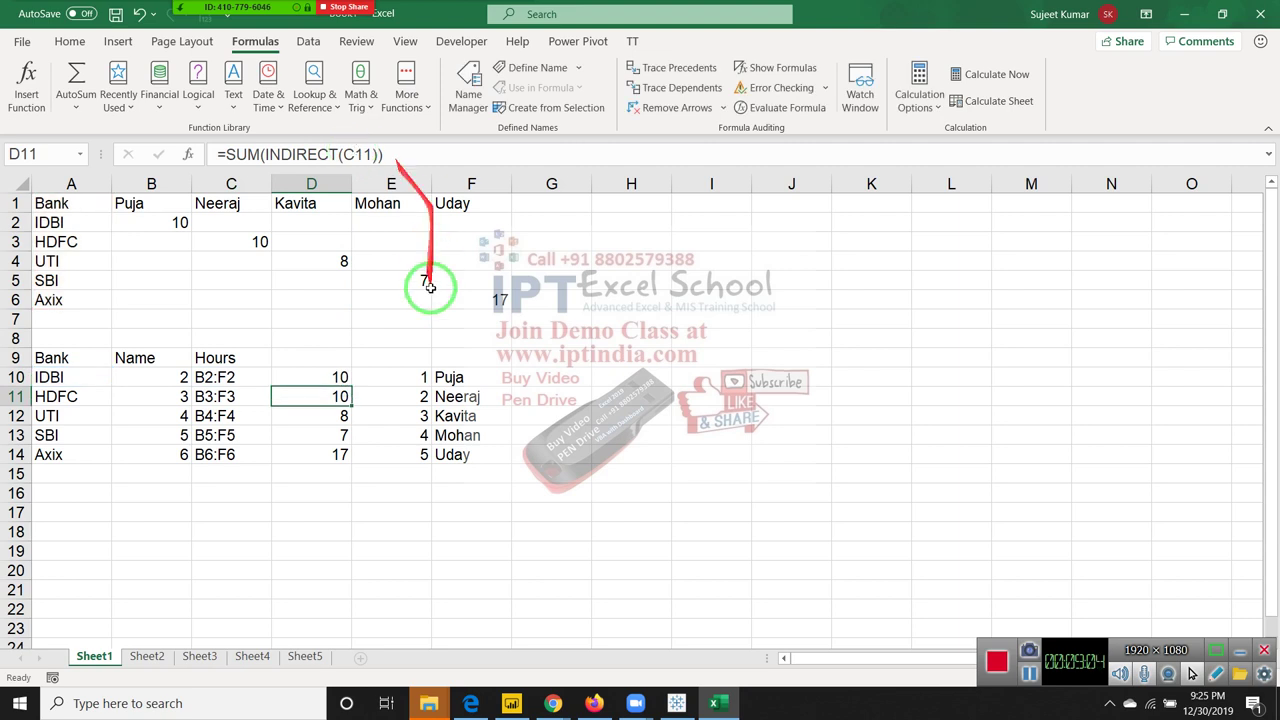
# Step: Swap C10 inside E10's INDIRECT for the nested address expression, still returning 1
pyautogui.click(414, 375)
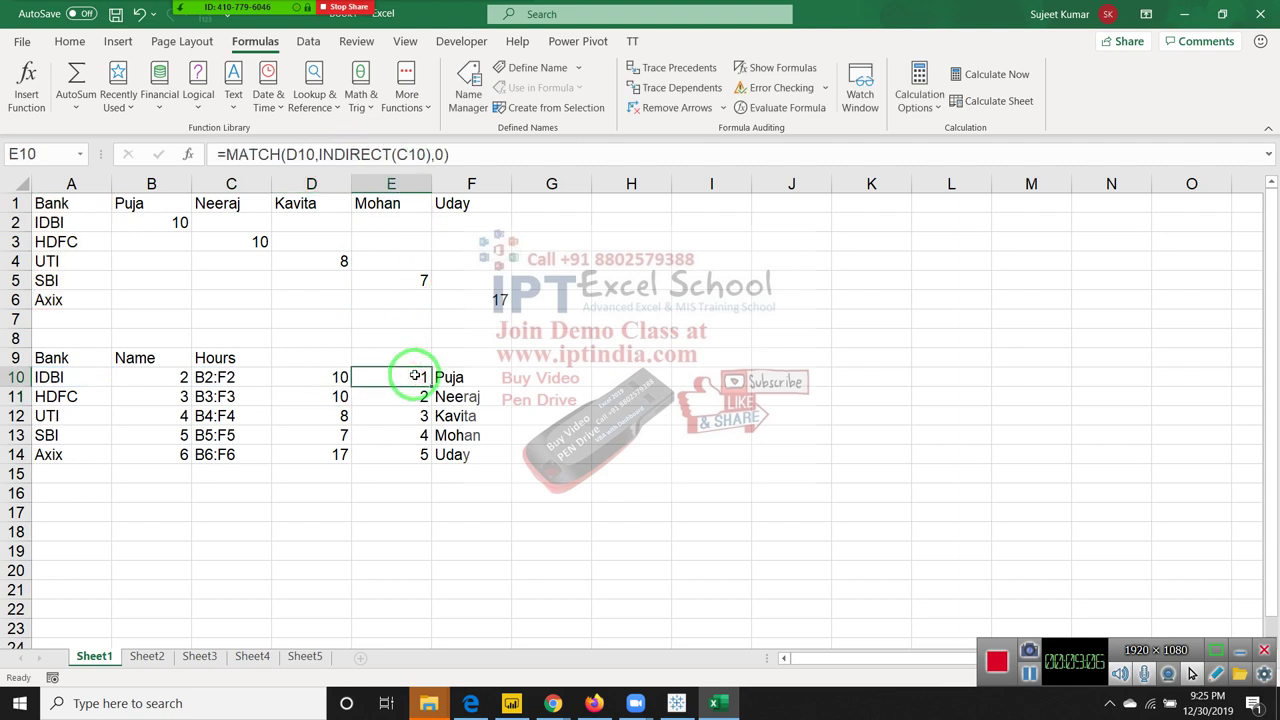
pyautogui.click(385, 155)
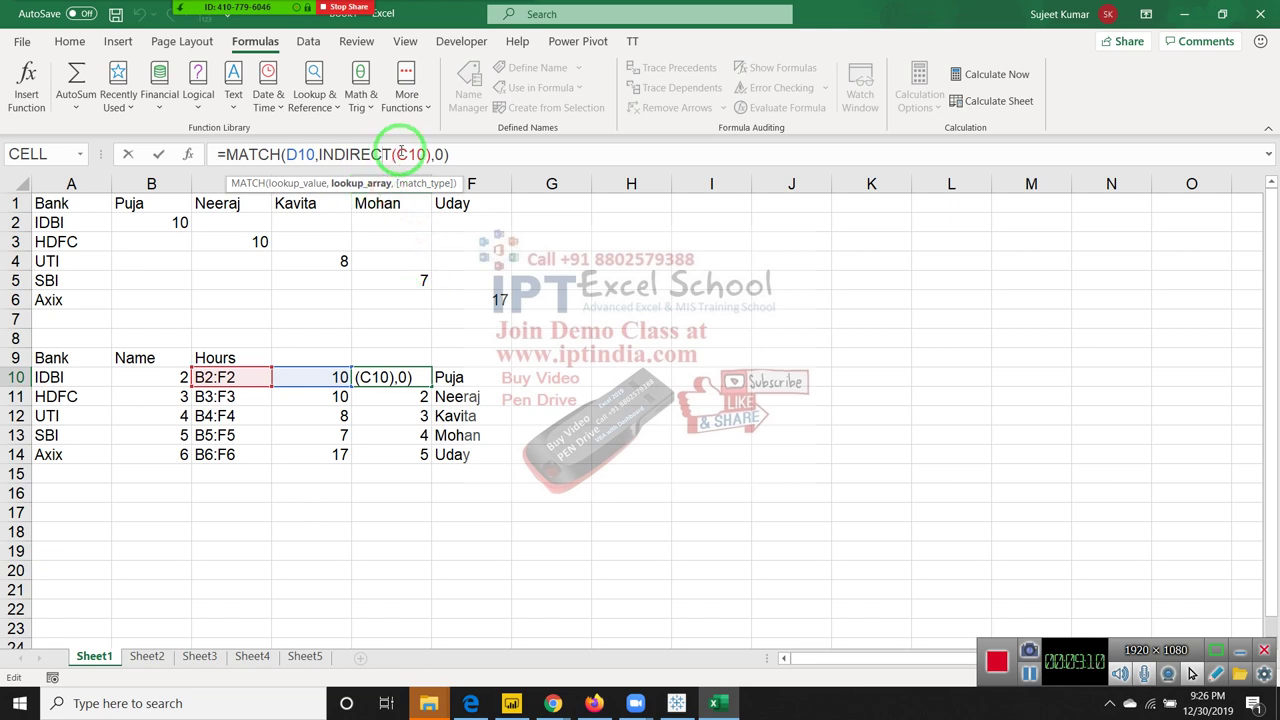
pyautogui.click(407, 153)
pyautogui.doubleClick(408, 153)
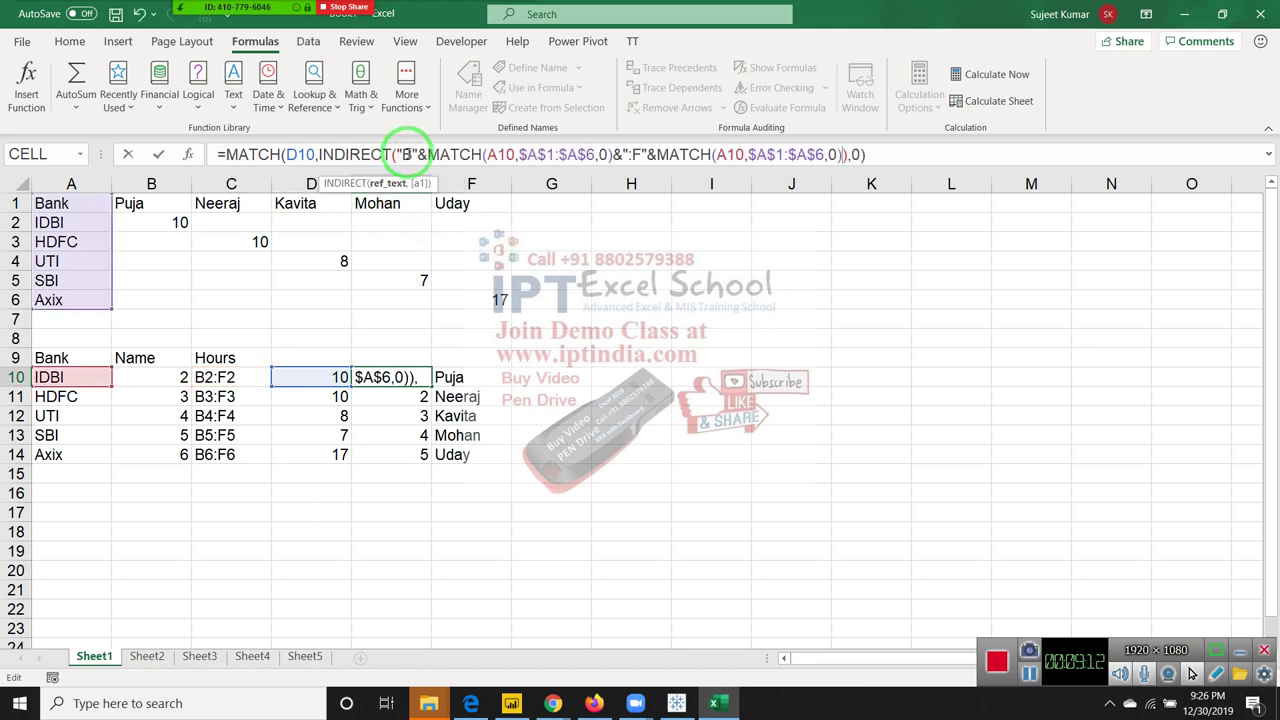
pyautogui.press('Return')
pyautogui.click(457, 381)
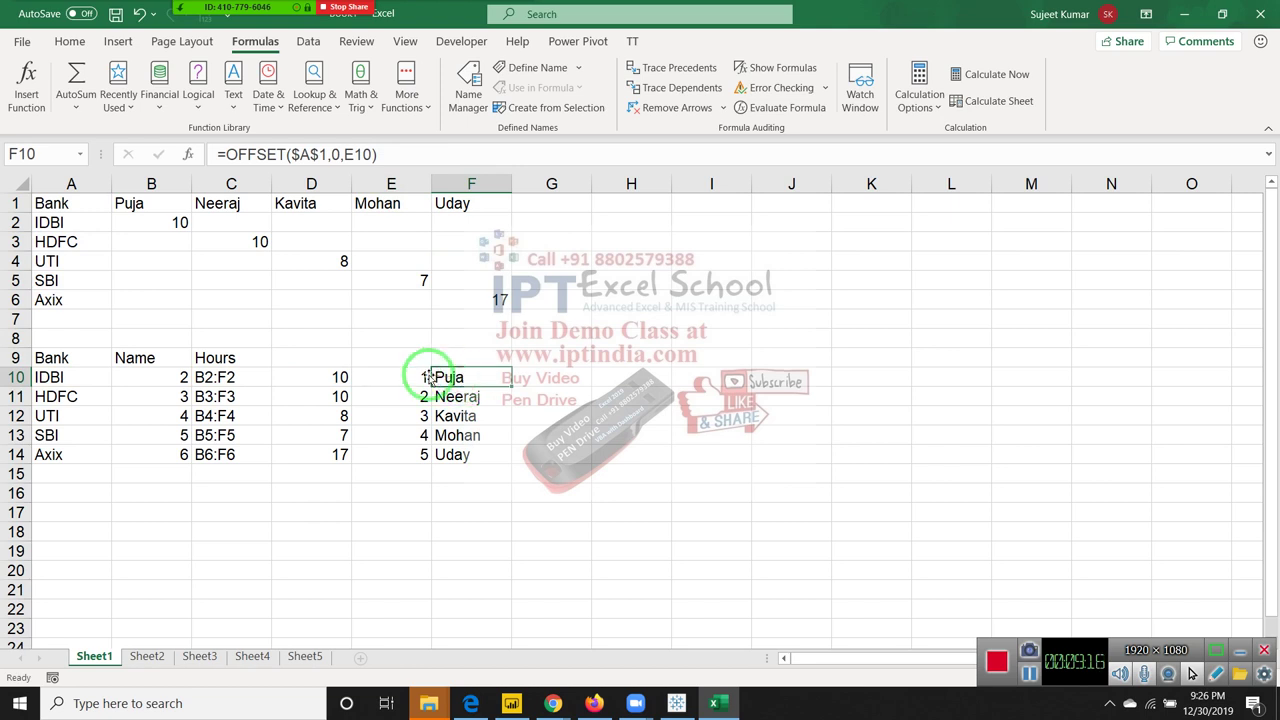
# Step: Copy D10's SUM(INDIRECT) formula text and nest it in place of D10 in E10's MATCH
pyautogui.click(327, 377)
pyautogui.moveTo(228, 155); pyautogui.dragTo(950, 152)
pyautogui.press('Escape')
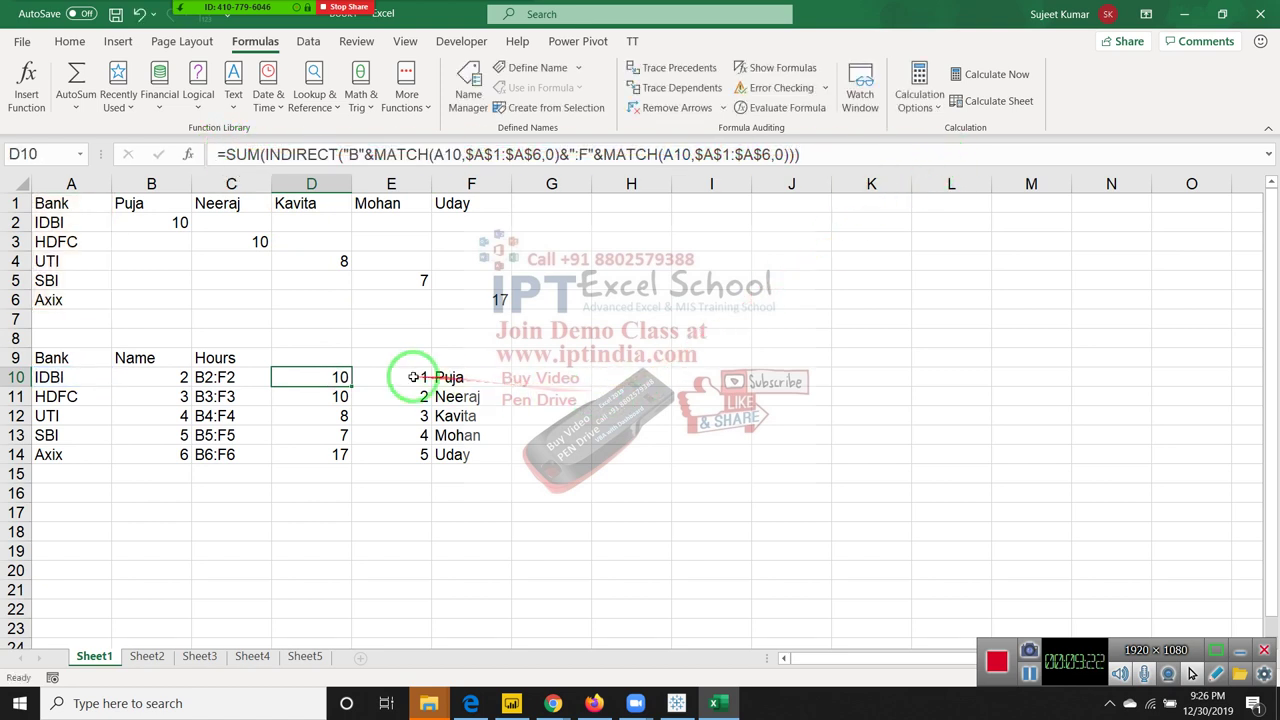
pyautogui.click(413, 377)
pyautogui.doubleClick(300, 154)
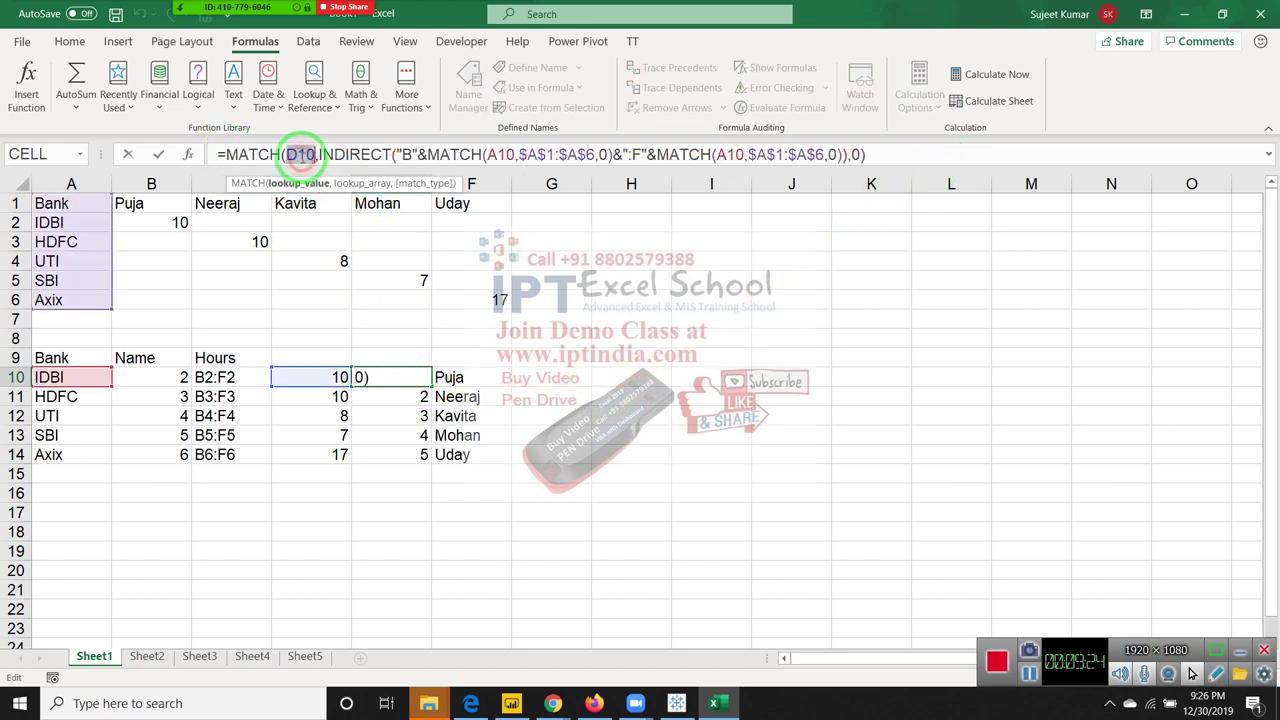
pyautogui.write('SUM(INDIRECT("B"&MATCH(A10,$A$1:$A$6,0)&":F"&MATCH(A10,$A$1:$A$6,0)))')
pyautogui.press('Return')
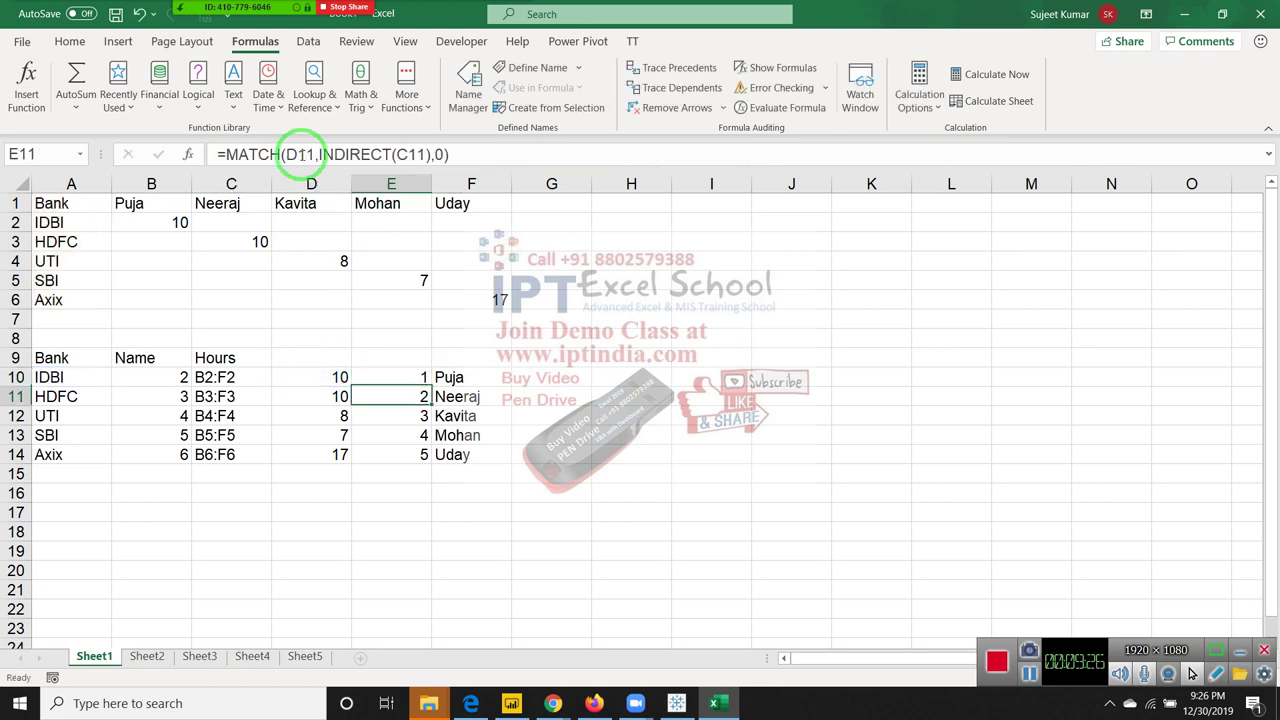
# Step: Copy the full text of E10's nested MATCH formula from the formula bar
pyautogui.press('Up')
pyautogui.press('Right')
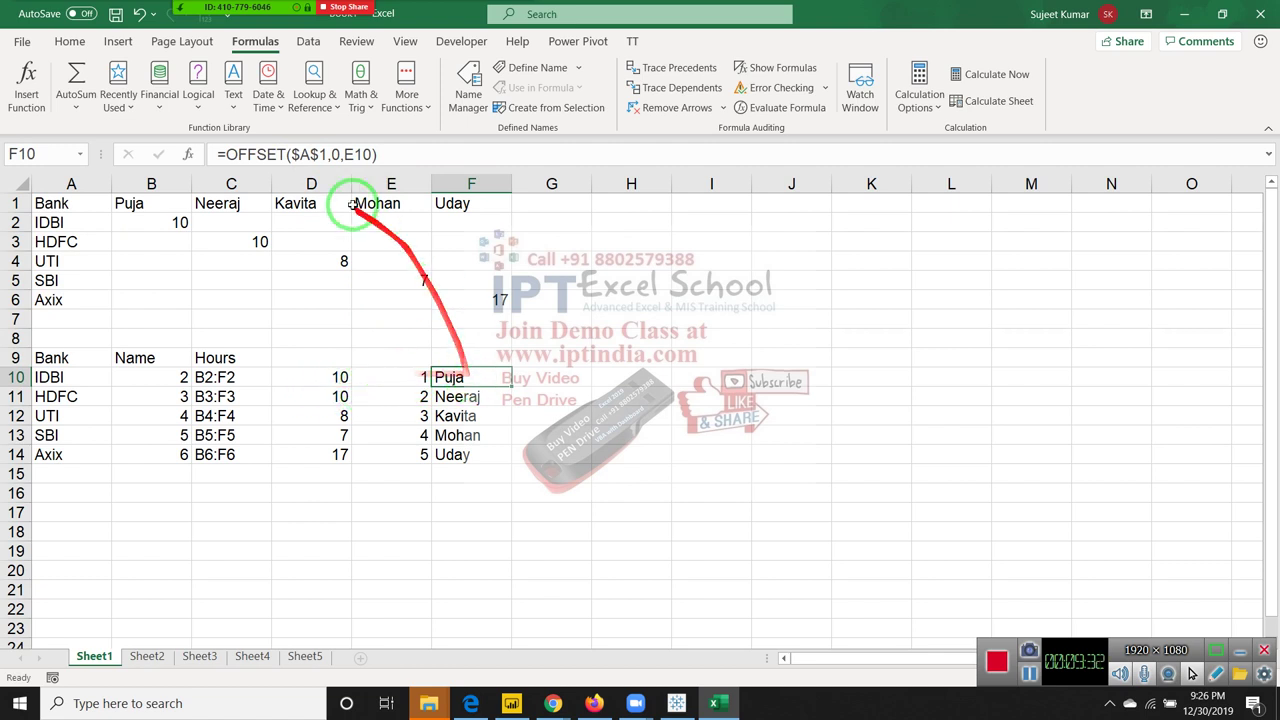
pyautogui.click(322, 152)
pyautogui.press('Escape')
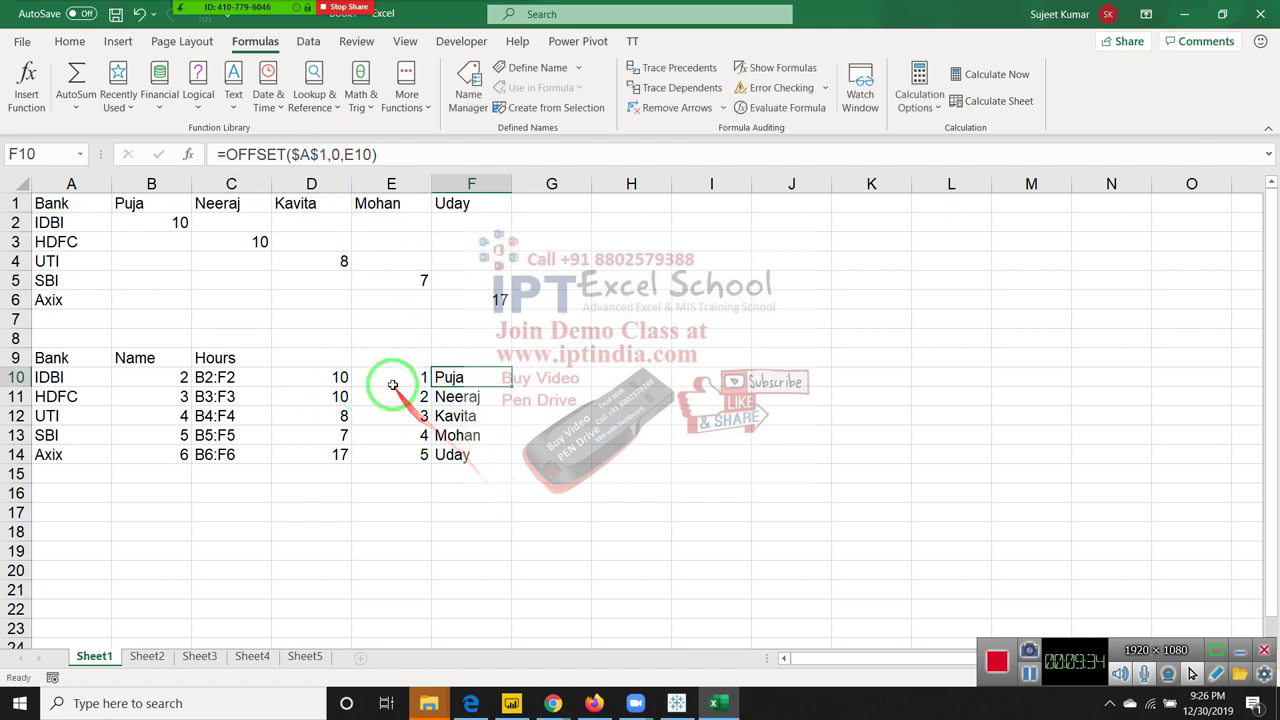
pyautogui.click(390, 372)
pyautogui.moveTo(219, 153); pyautogui.dragTo(1255, 148)
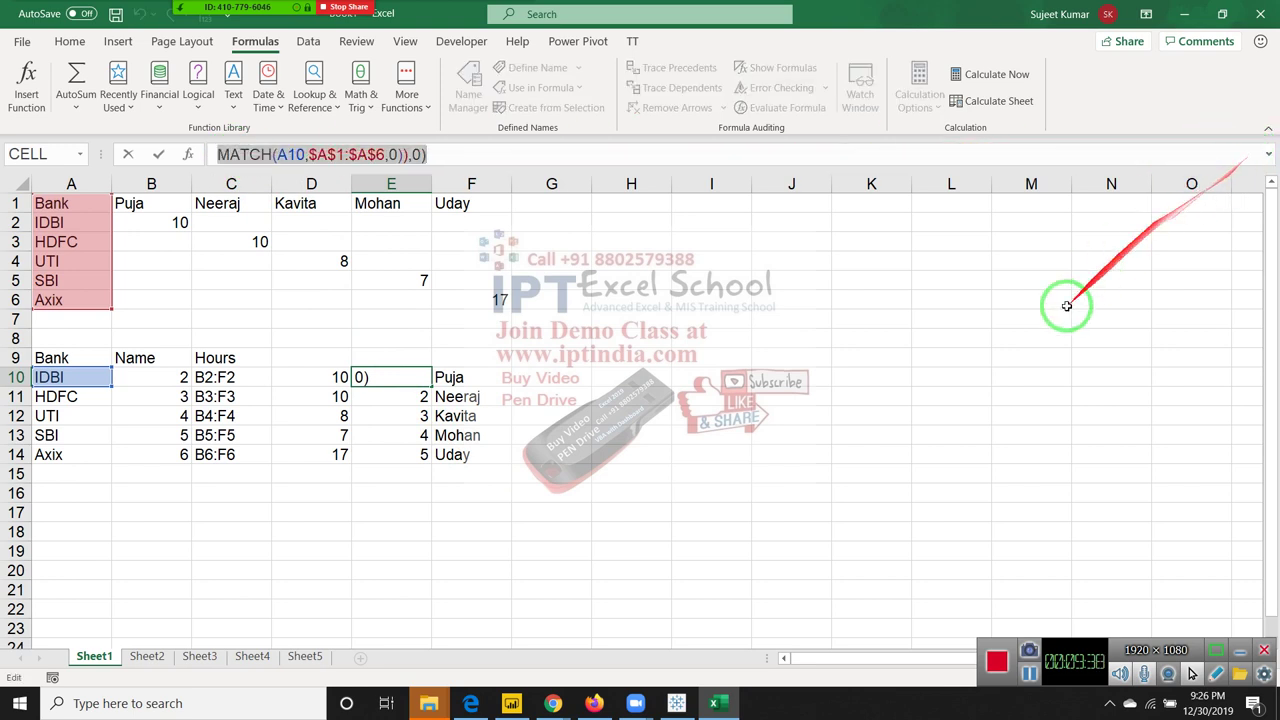
pyautogui.press('Escape')
# Step: Paste E10's expression over the E10 reference in F10's OFFSET, still returning Puja
pyautogui.click(483, 377)
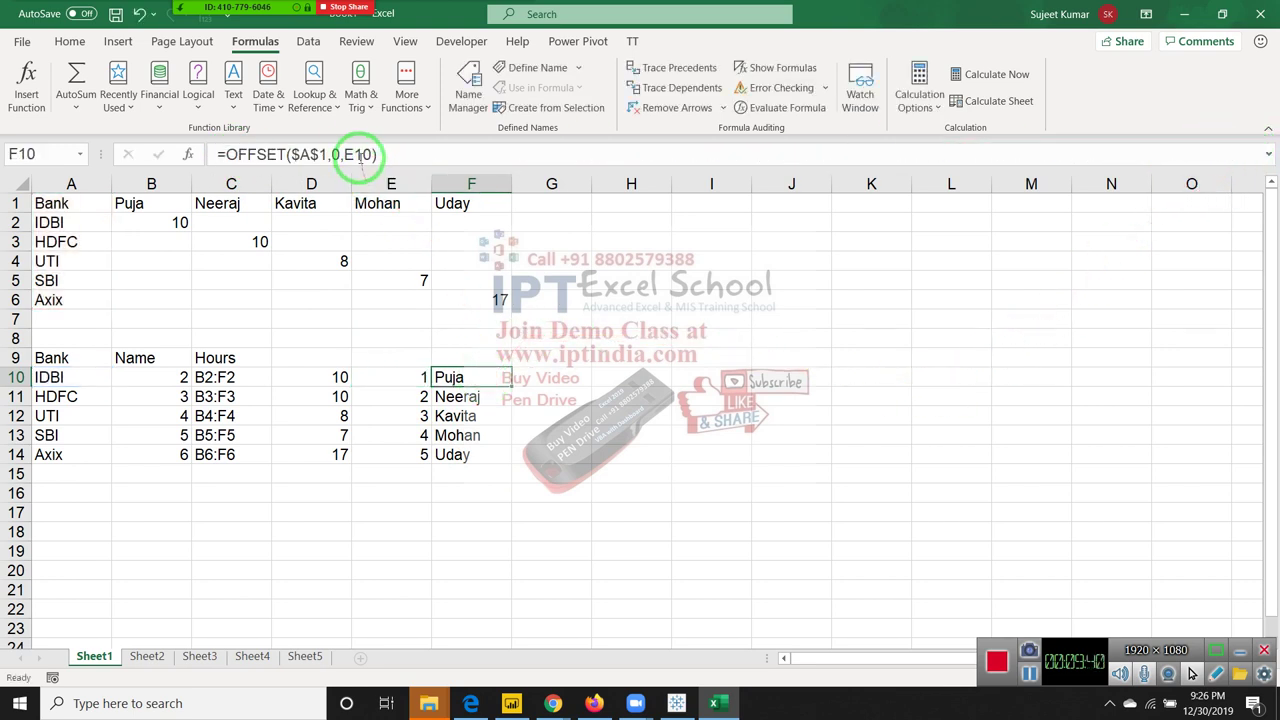
pyautogui.click(360, 154)
pyautogui.hotkey('ctrl', 'v')
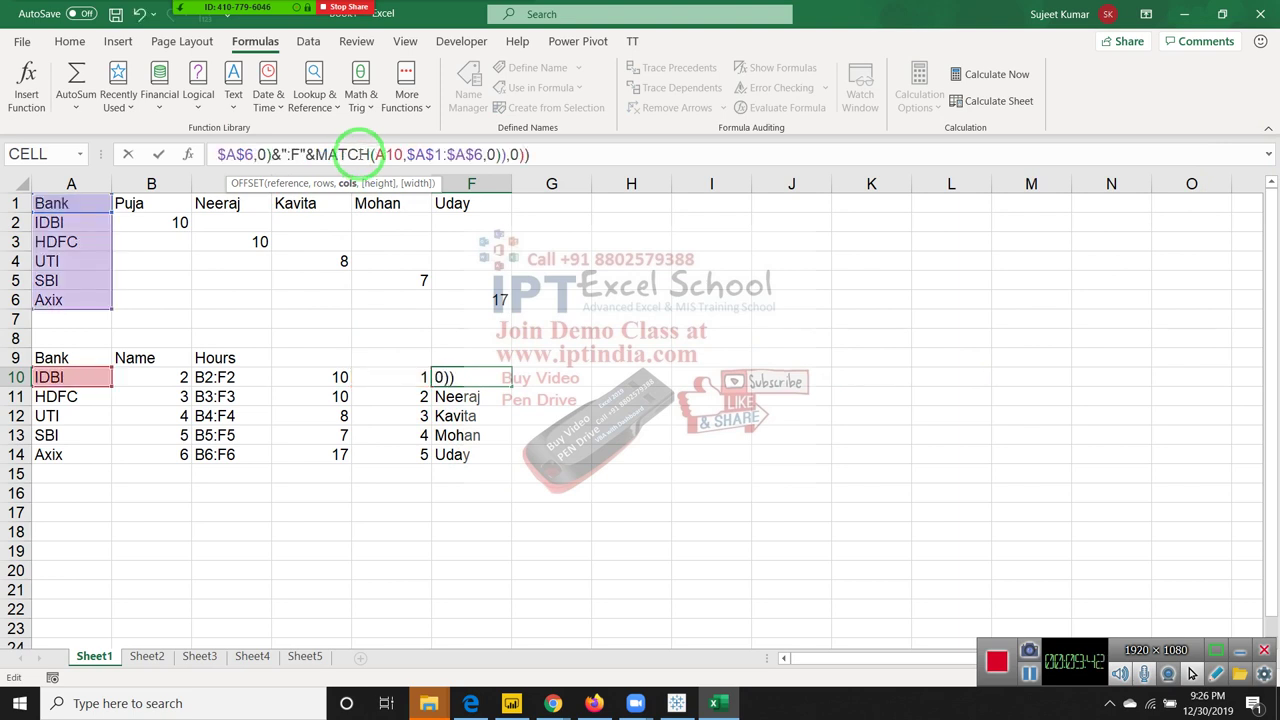
pyautogui.press('Escape')
pyautogui.press('Down')
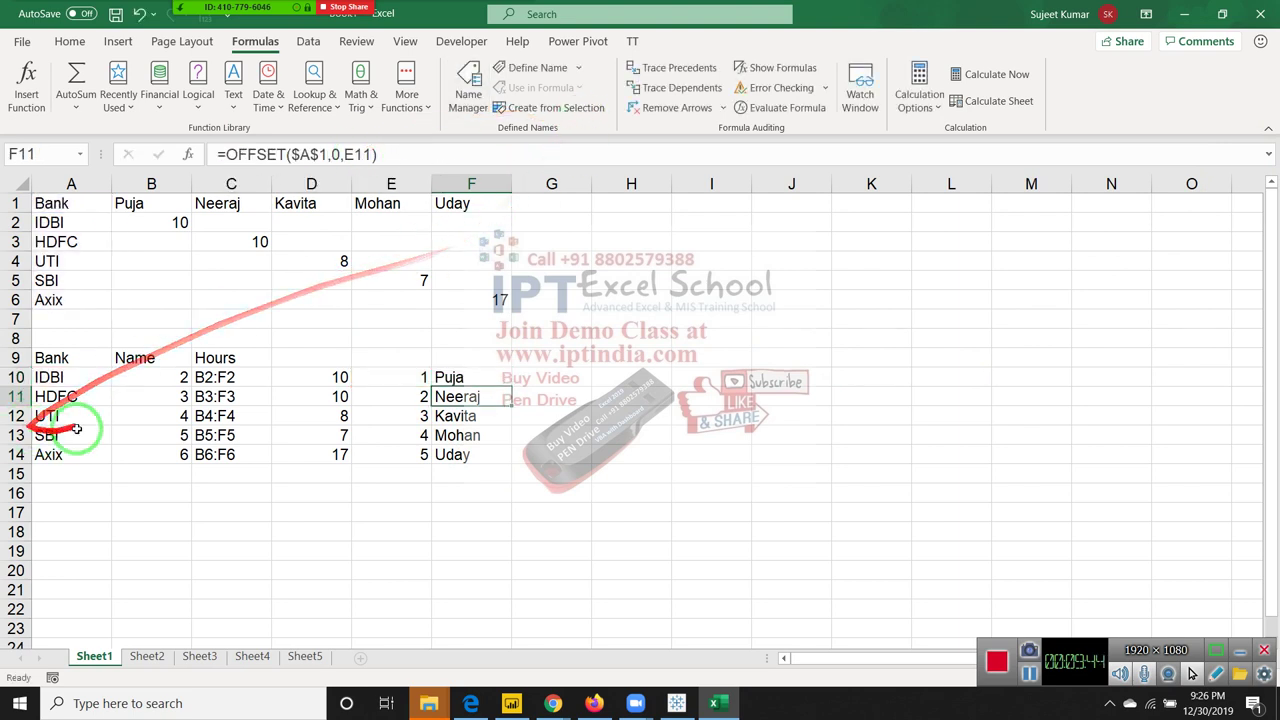
pyautogui.click(156, 380)
# Step: Move the helper values from B10:C14 down to B17:C21
pyautogui.moveTo(156, 380); pyautogui.dragTo(245, 462)
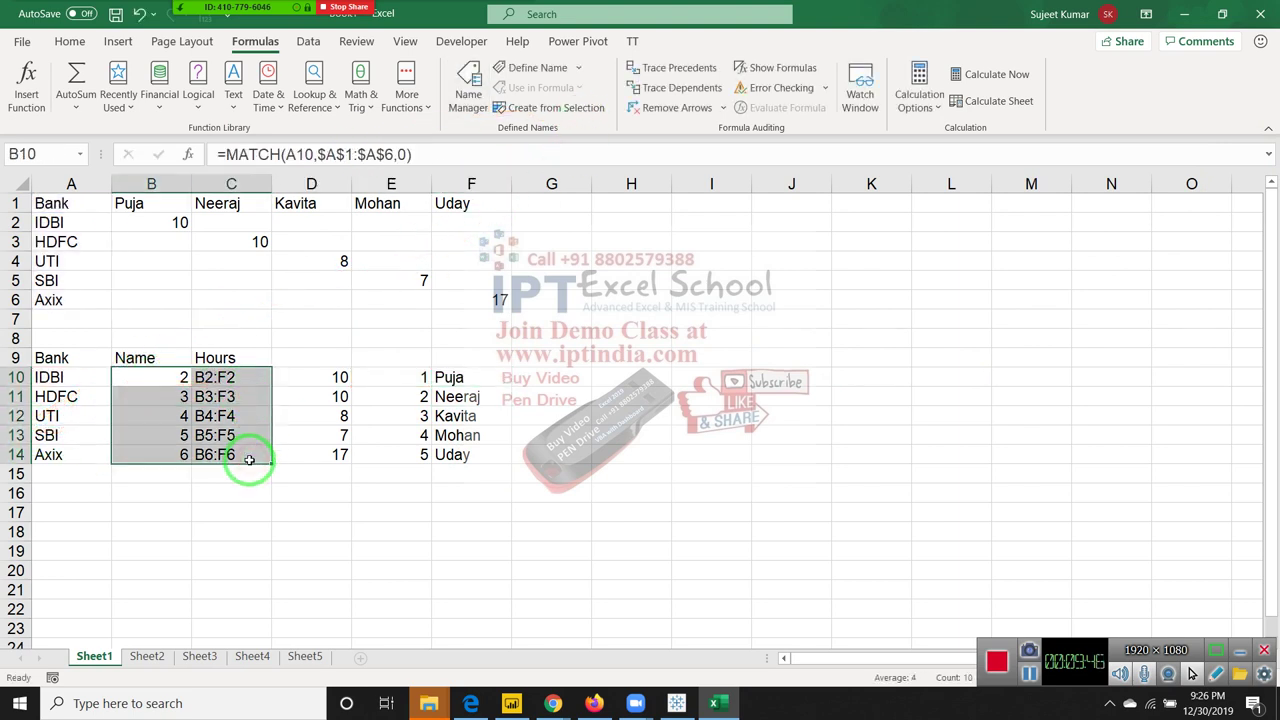
pyautogui.hotkey('ctrl', 'c')
pyautogui.click(162, 511)
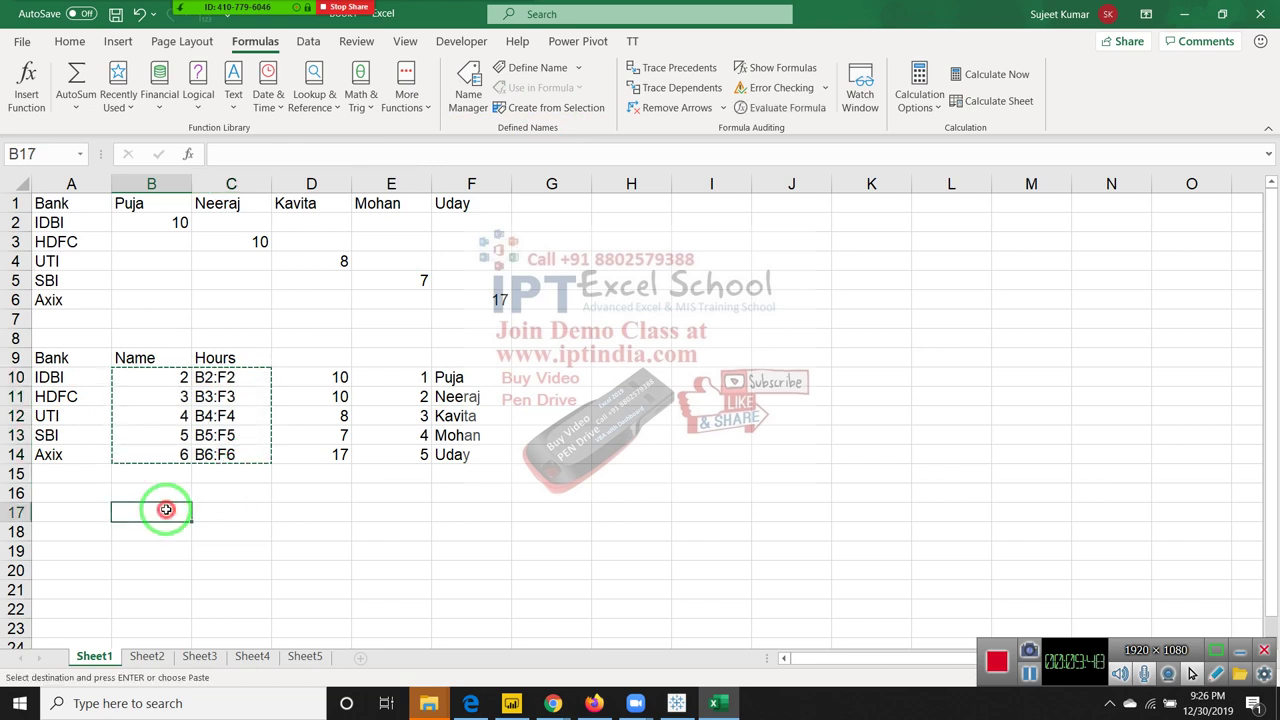
pyautogui.press('Return')
pyautogui.click(263, 494)
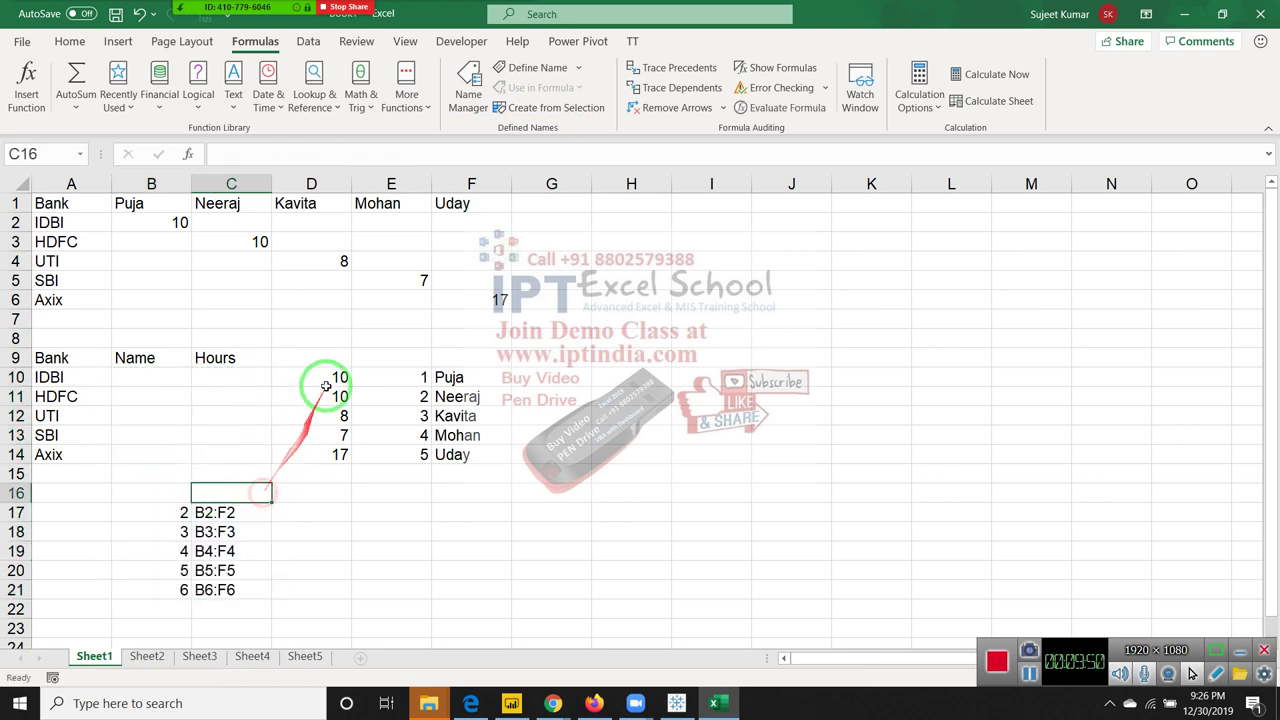
# Step: Move the hours into Hours (C10:C14) and the names into Name (B10:B14)
pyautogui.click(339, 385)
pyautogui.moveTo(339, 385); pyautogui.dragTo(344, 458)
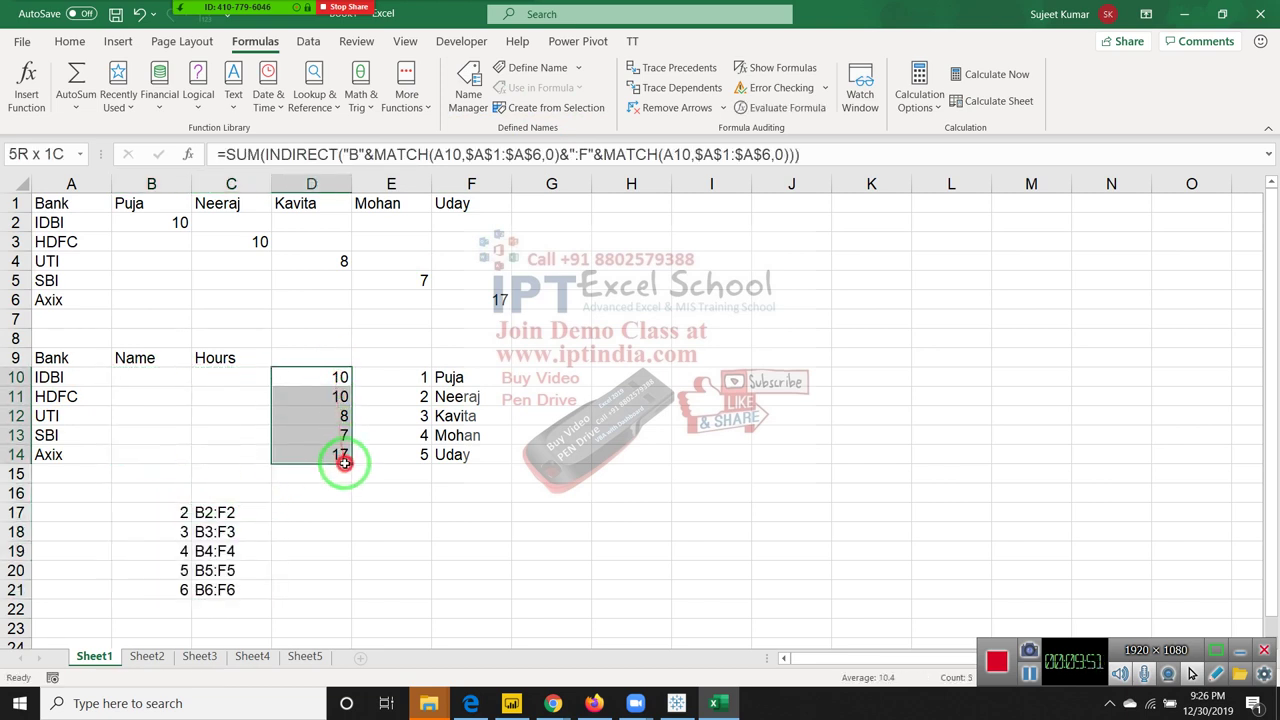
pyautogui.click(333, 383)
pyautogui.moveTo(333, 403)
pyautogui.mouseDown()
pyautogui.moveTo(337, 451)
pyautogui.moveTo(257, 458)
pyautogui.mouseUp()
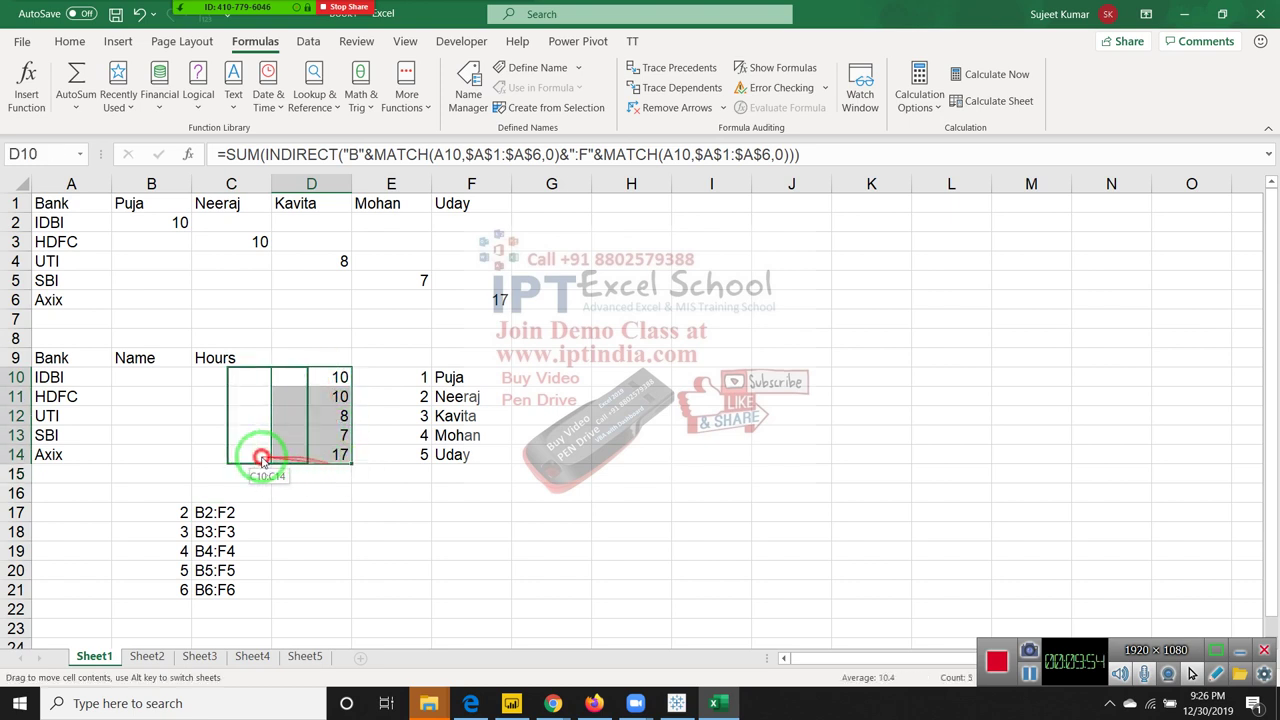
pyautogui.moveTo(445, 379)
pyautogui.mouseDown()
pyautogui.moveTo(490, 457)
pyautogui.moveTo(82, 432)
pyautogui.moveTo(124, 437)
pyautogui.mouseUp()
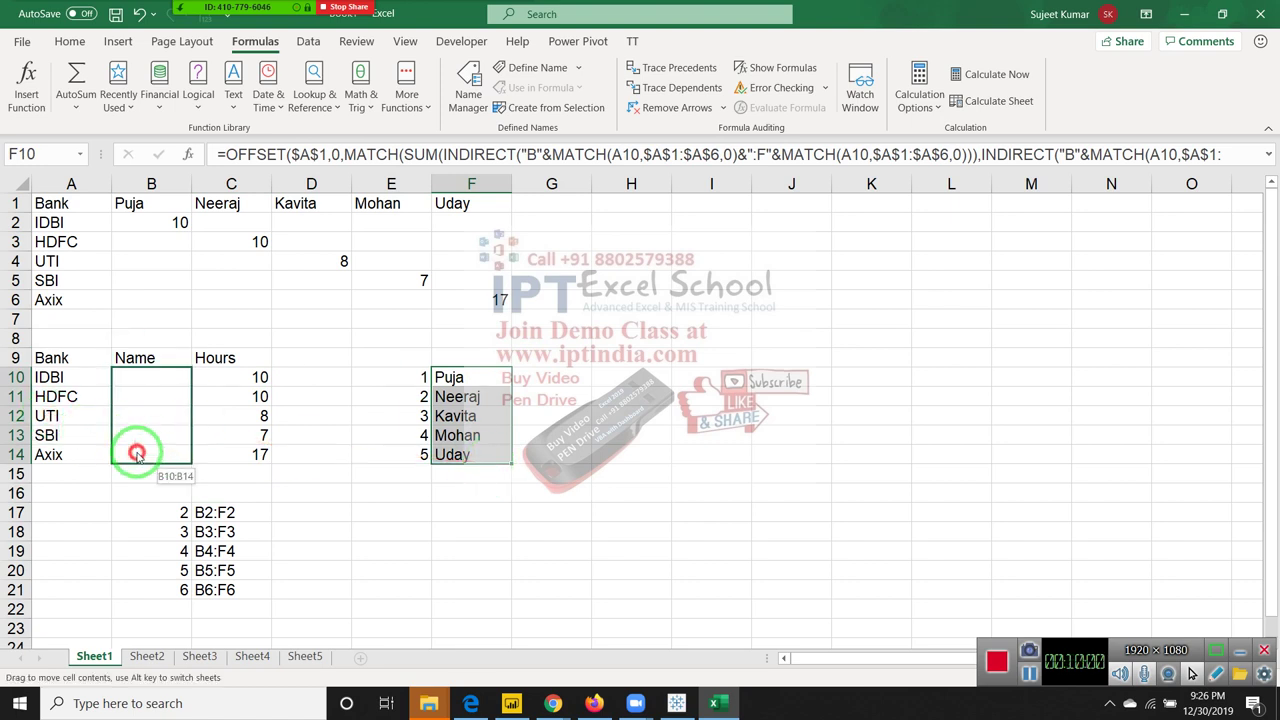
pyautogui.moveTo(135, 449); pyautogui.dragTo(135, 455)
pyautogui.click(382, 413)
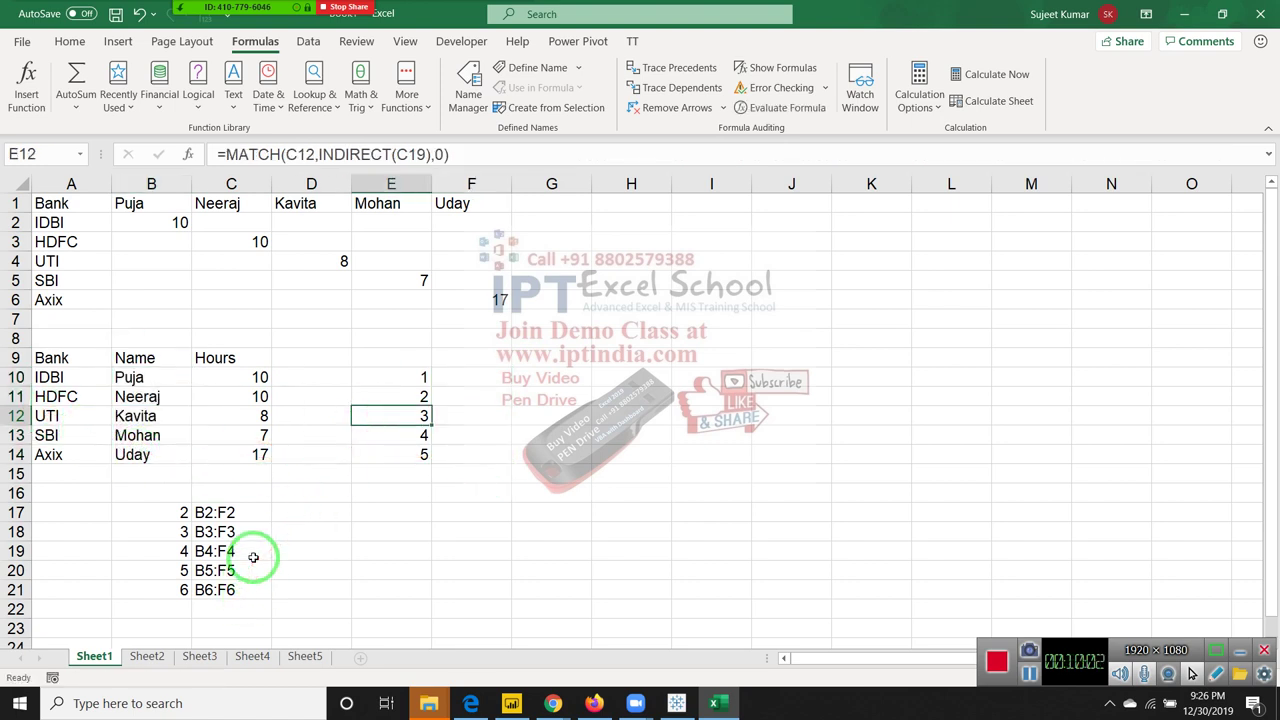
# Step: Clear HDFC's 10 hours in C3 and Axix's 17 hours in F6
pyautogui.click(180, 222)
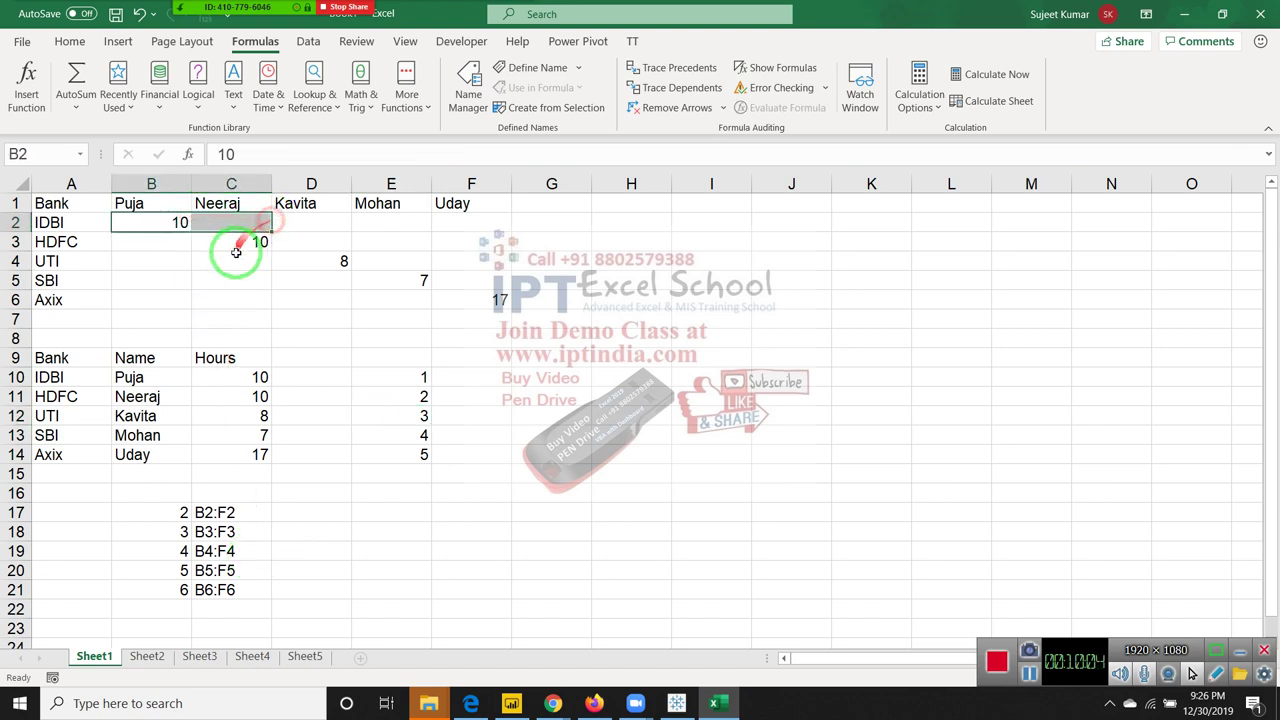
pyautogui.click(234, 254)
pyautogui.click(238, 243)
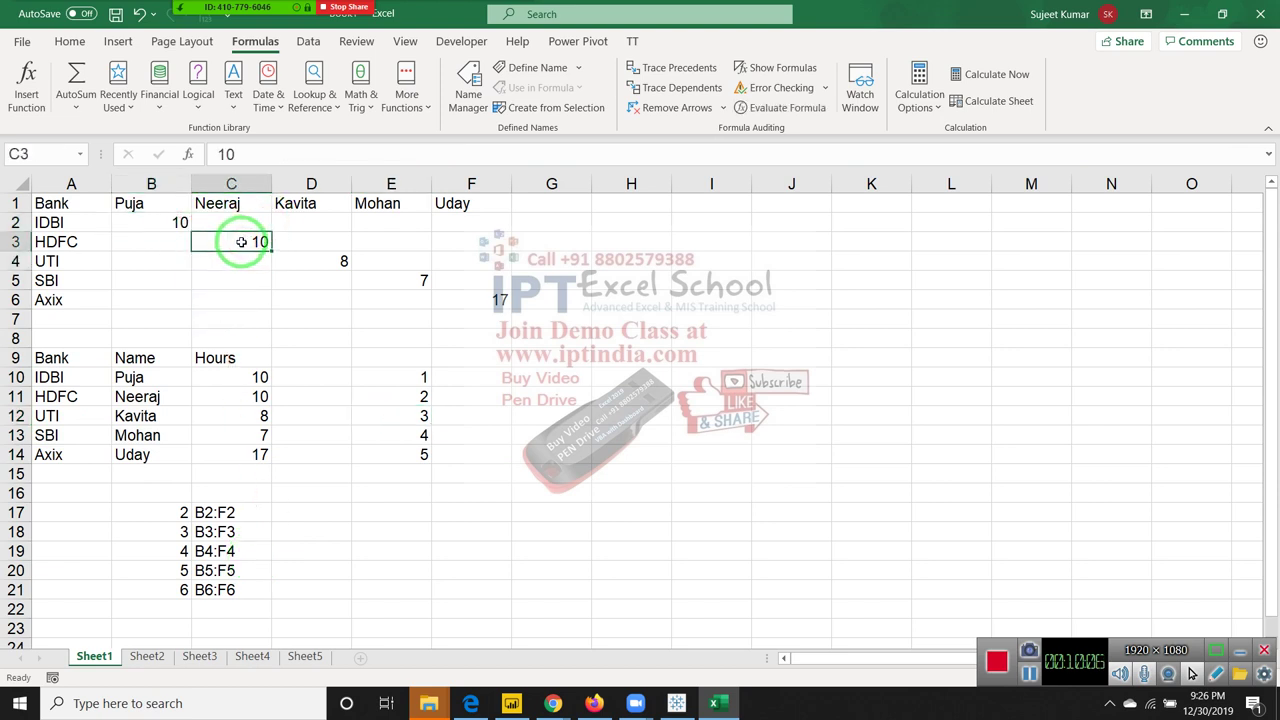
pyautogui.press('Delete')
pyautogui.press('Down')
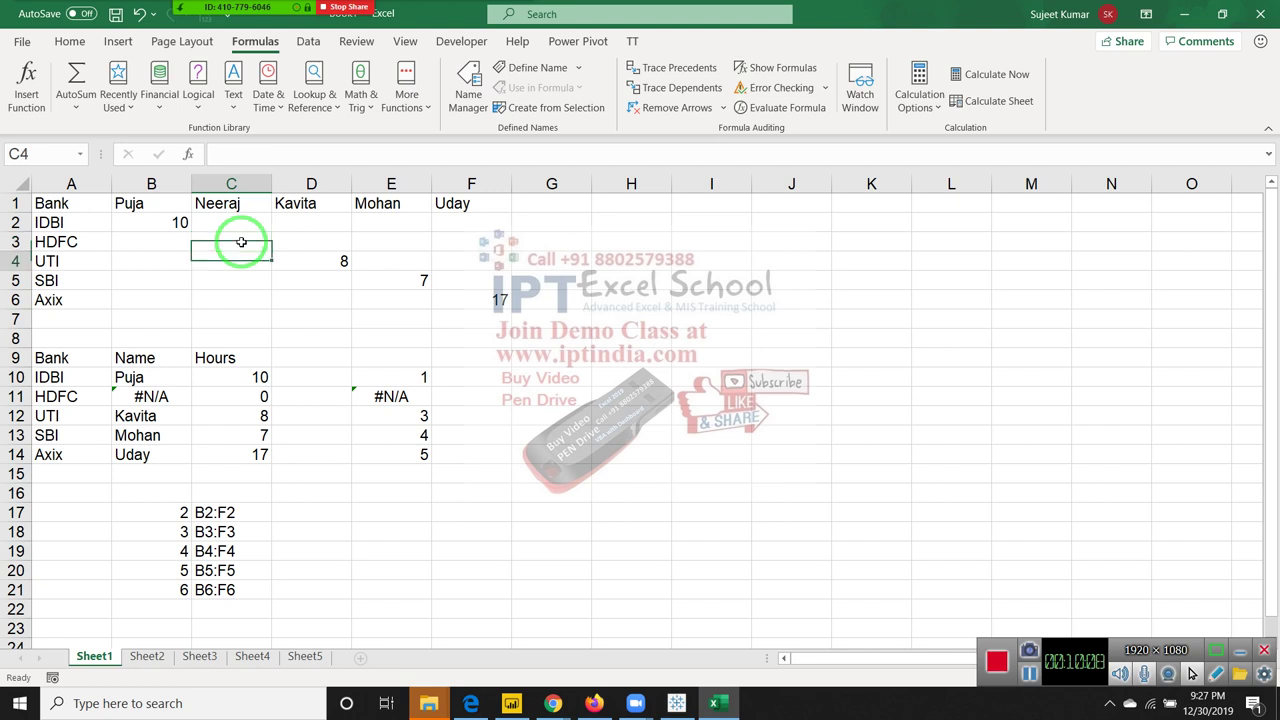
pyautogui.press('Down')
pyautogui.press('Down')
pyautogui.press('Right')
pyautogui.press('Right')
pyautogui.press('Right')
pyautogui.press('Right')
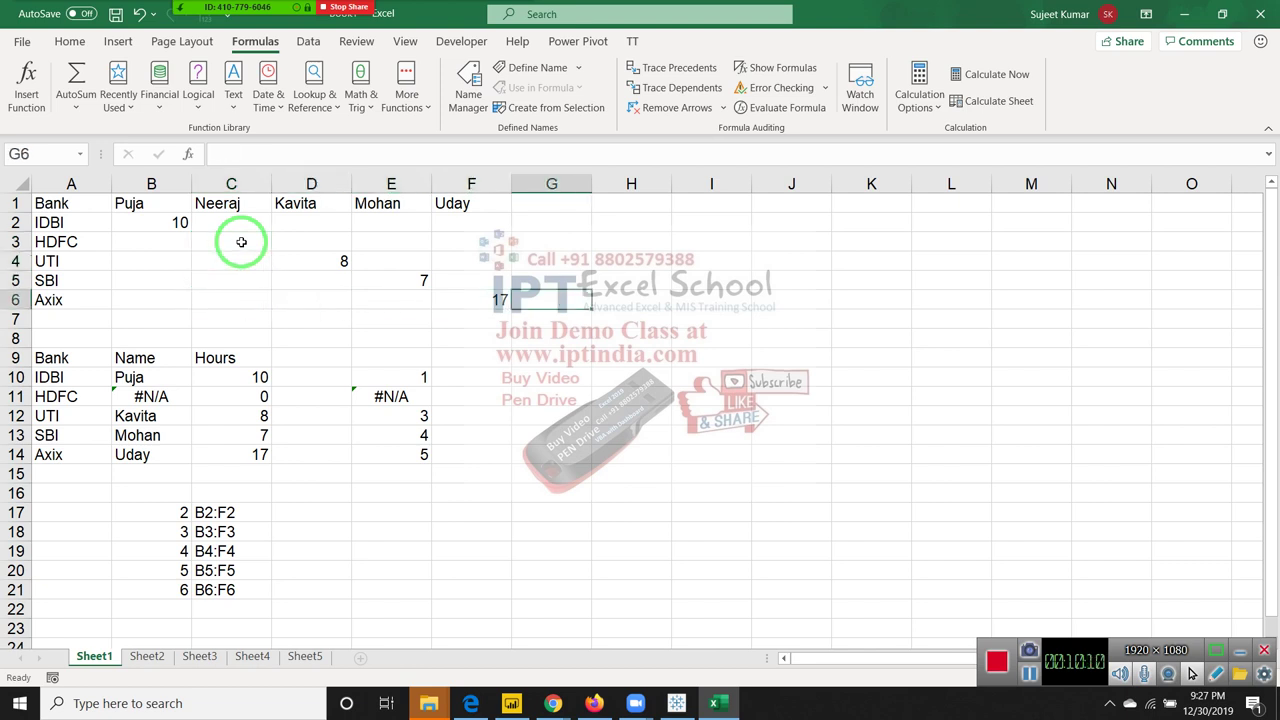
pyautogui.press('Left')
pyautogui.press('Delete')
# Step: Enter 8 hours for Uday at HDFC and 7 hours at Axix
pyautogui.press('Up')
pyautogui.press('Up')
pyautogui.press('Up')
pyautogui.press('Up')
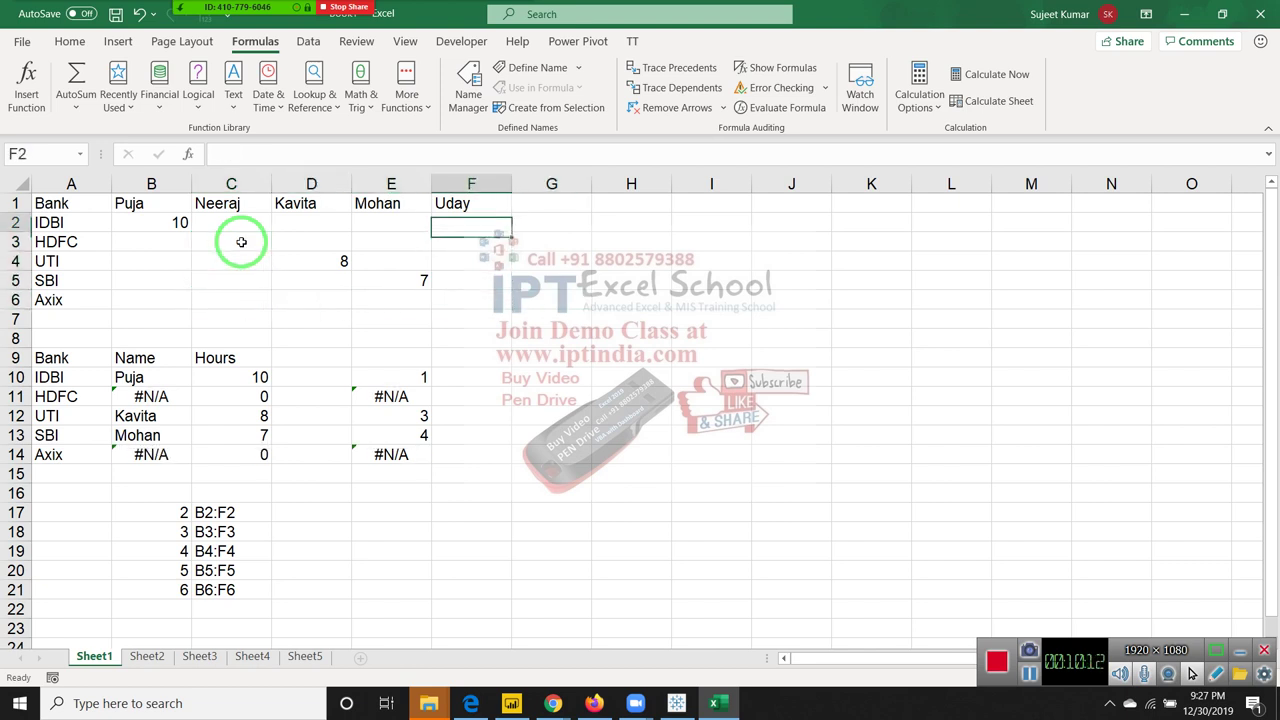
pyautogui.press('Down')
pyautogui.write('8')
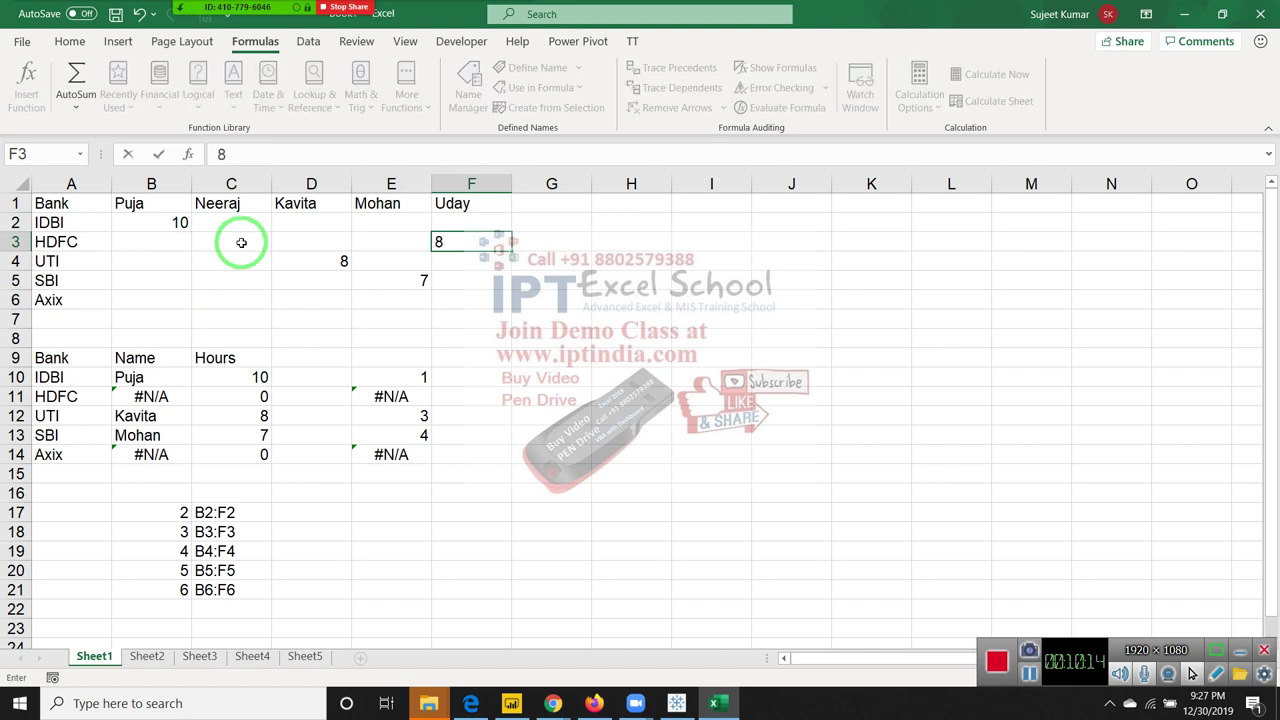
pyautogui.press('Return')
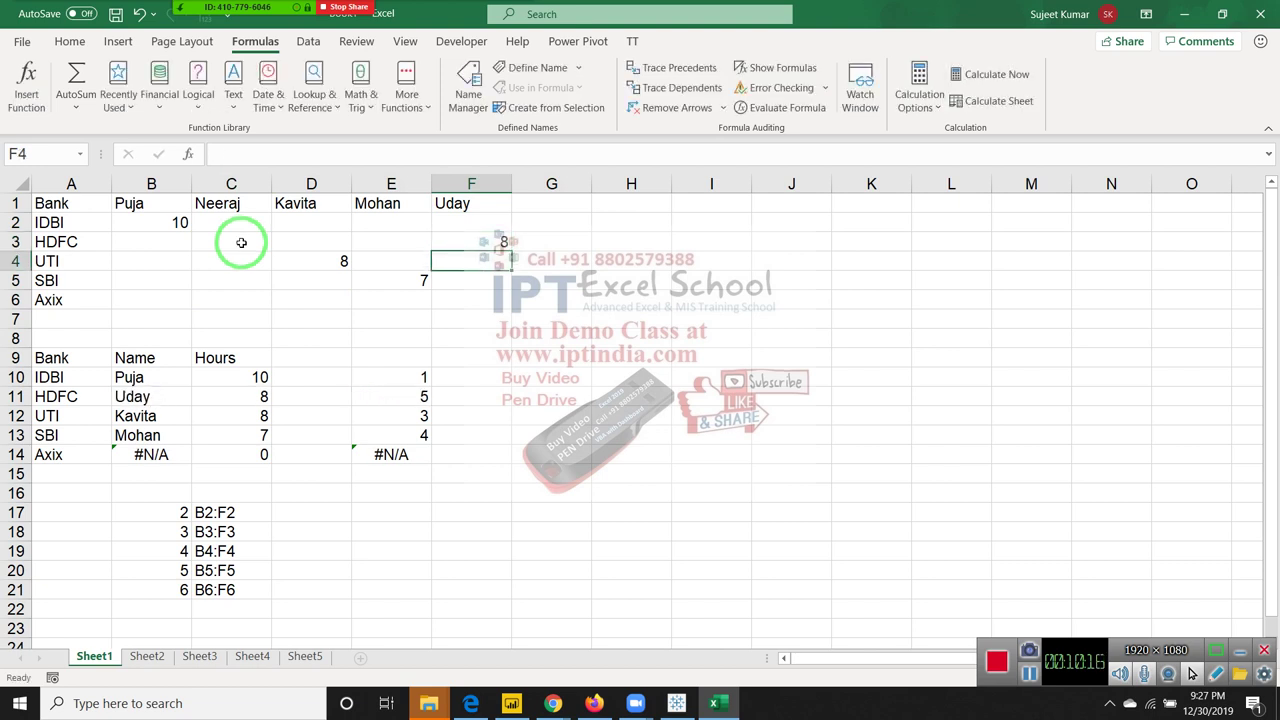
pyautogui.press('Down')
pyautogui.press('Down')
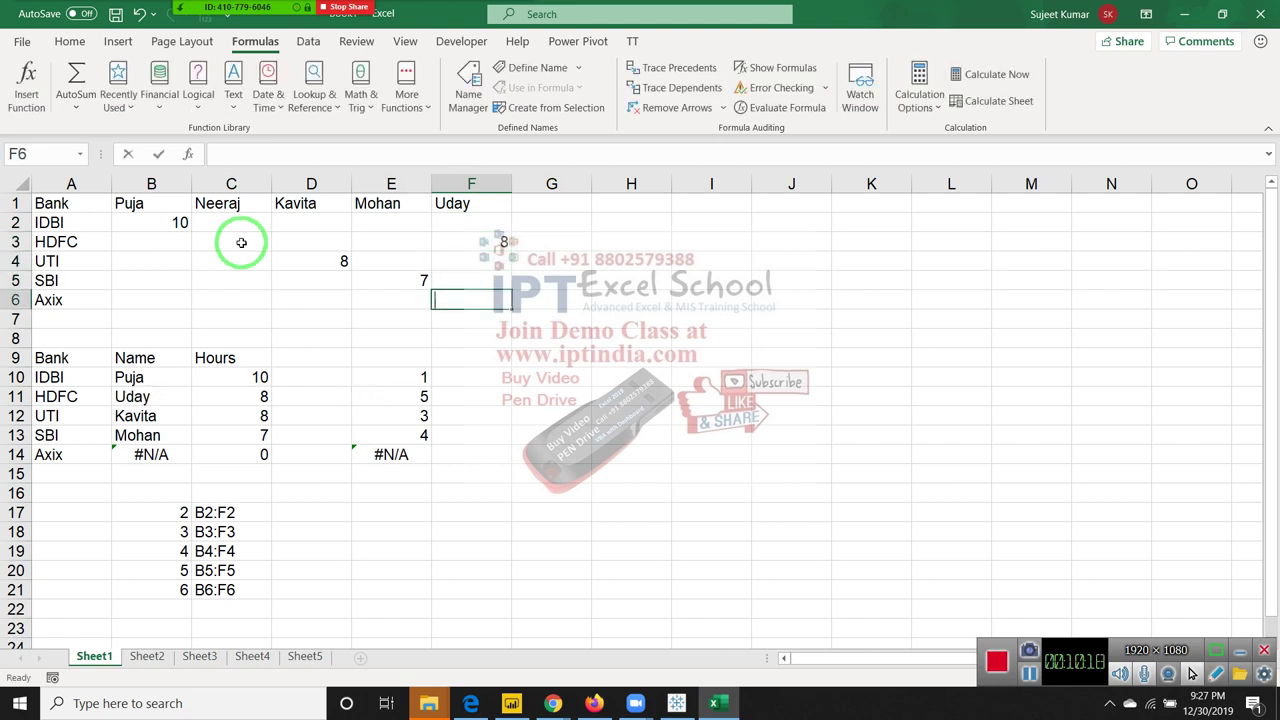
pyautogui.write('7')
pyautogui.press('Return')
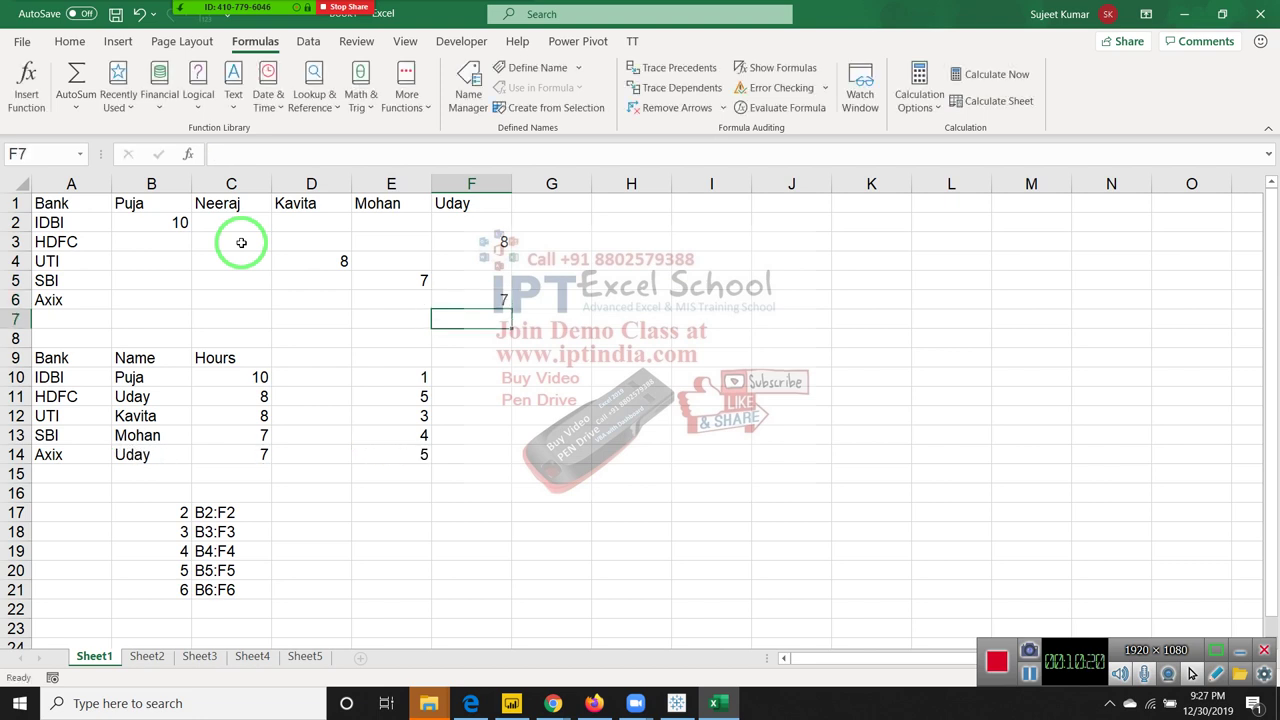
pyautogui.press('Up')
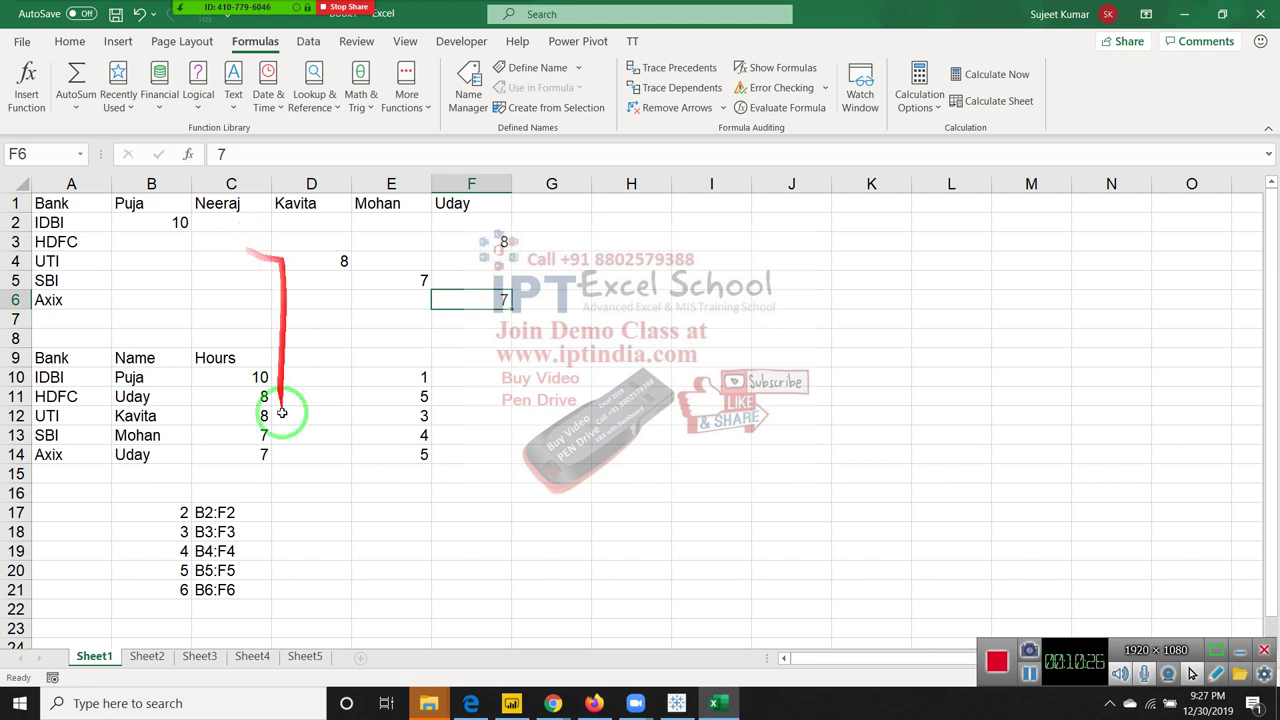
# Step: Save the workbook as exp.xlsm, macro-enabled, in Desktop > New folder
pyautogui.click(300, 279)
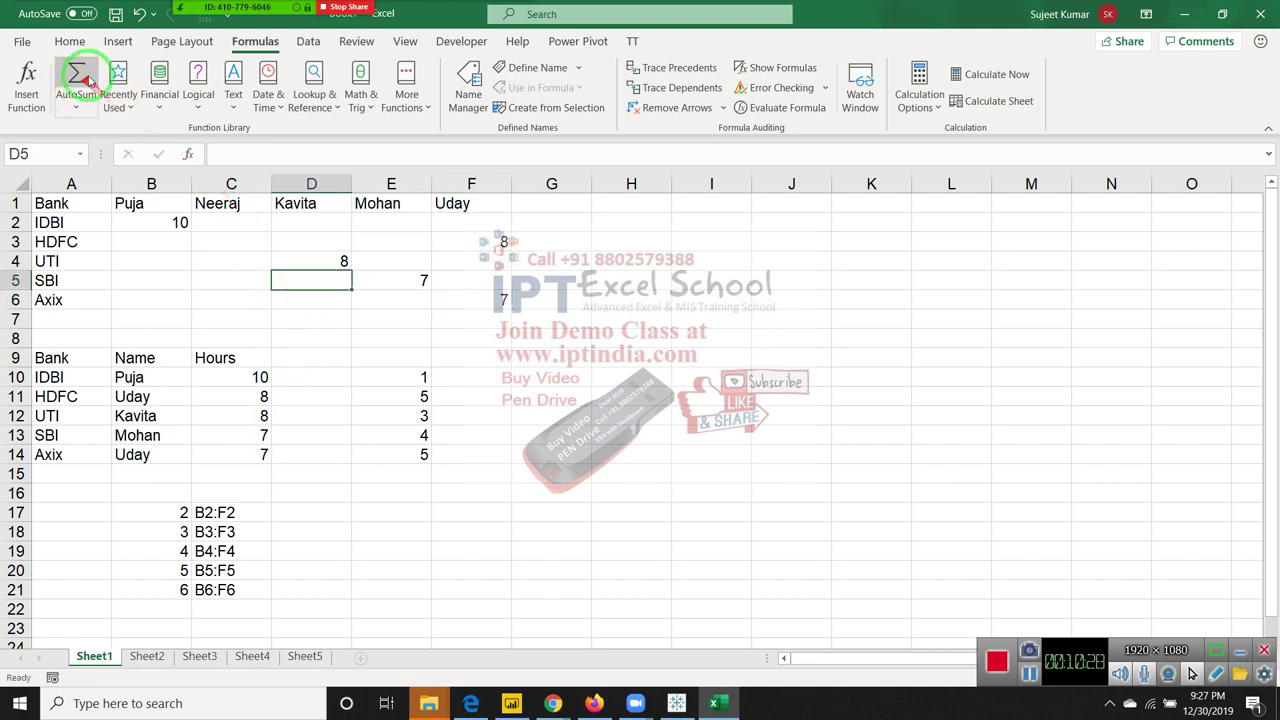
pyautogui.click(115, 18)
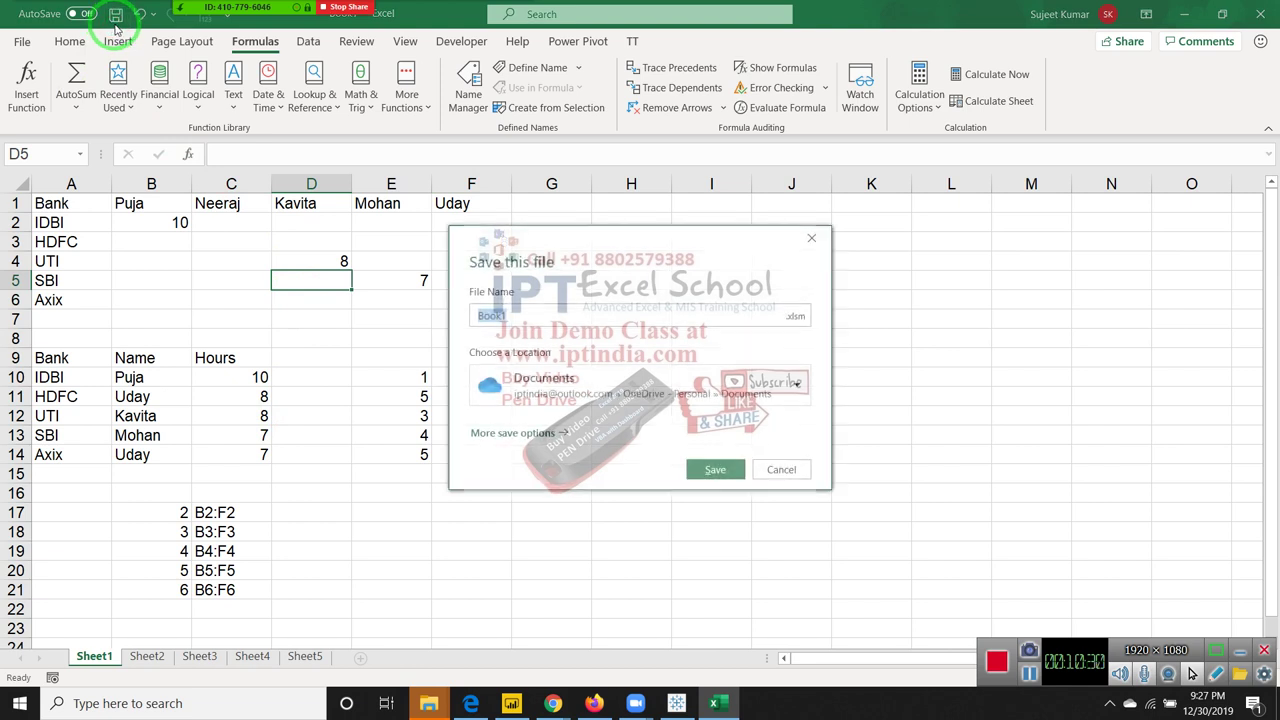
pyautogui.click(538, 432)
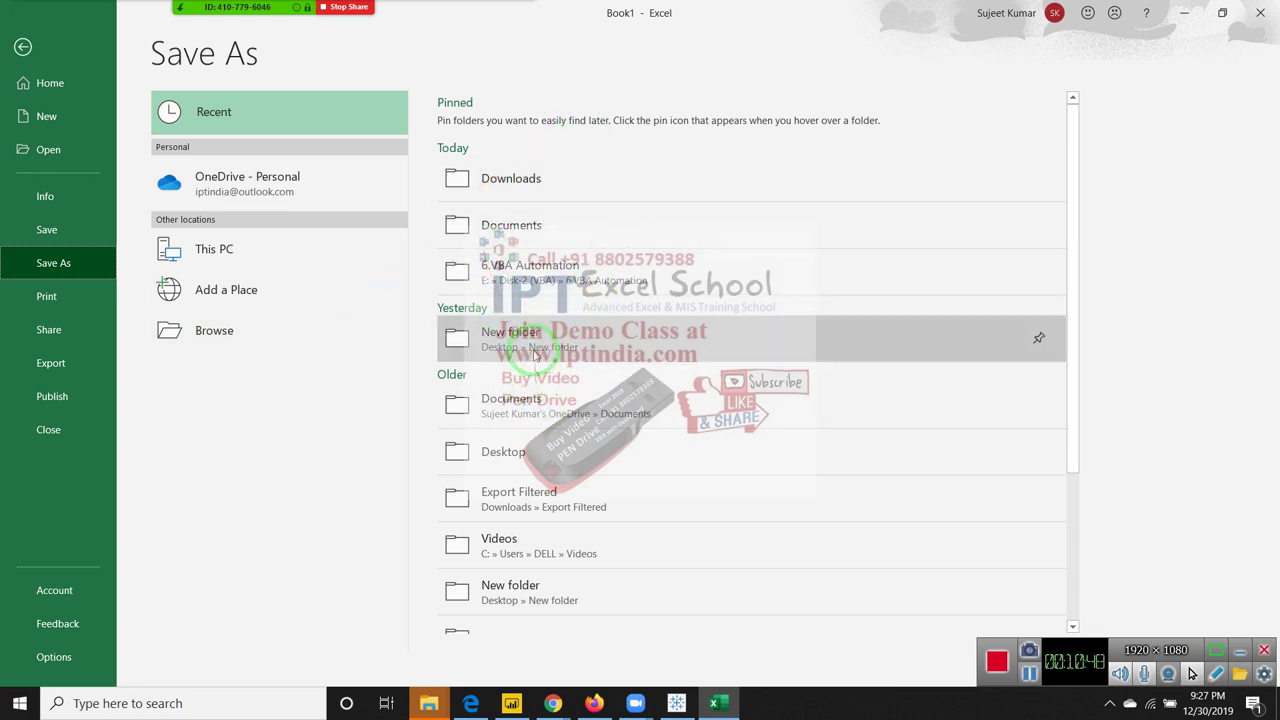
pyautogui.click(612, 362)
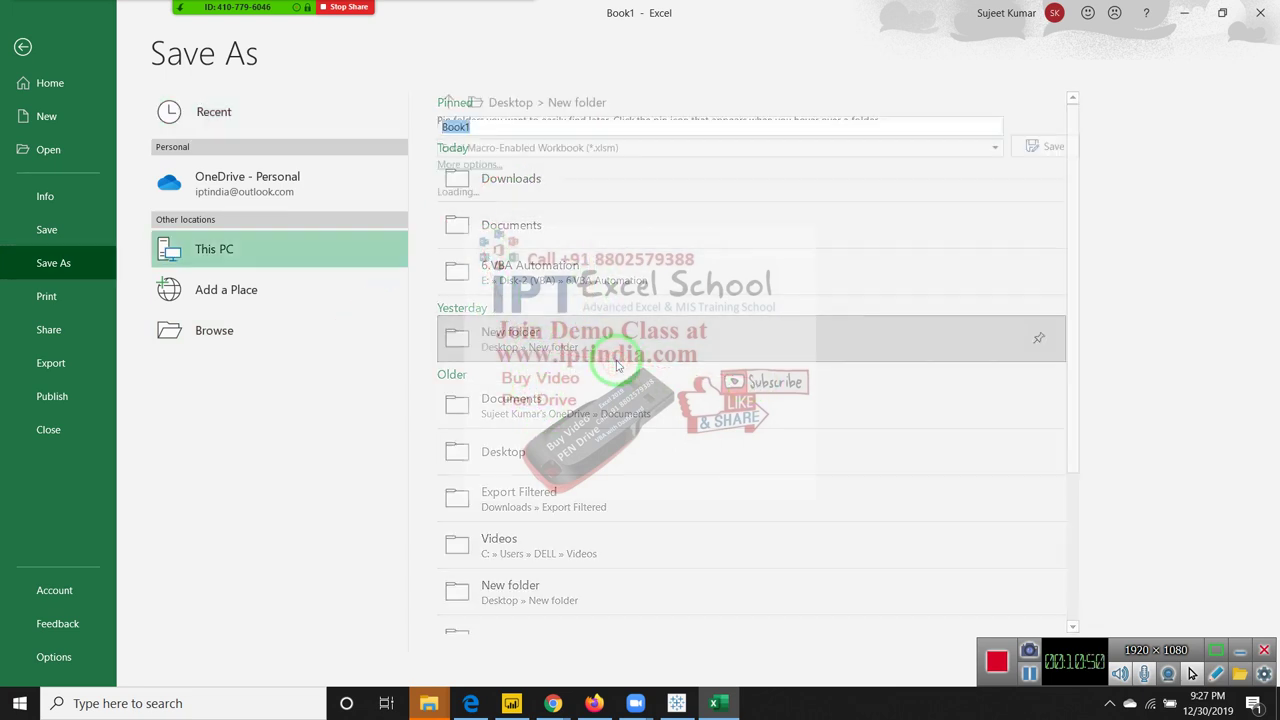
pyautogui.click(562, 127)
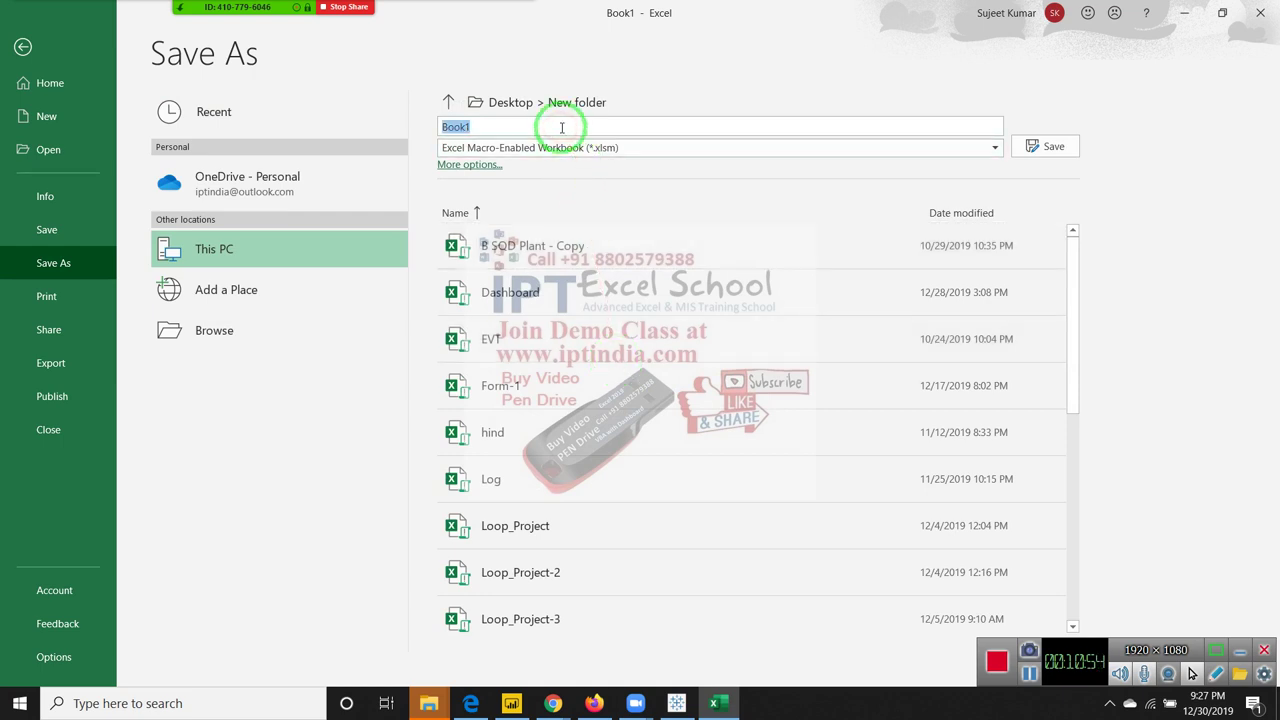
pyautogui.write('exp')
pyautogui.click(1068, 148)
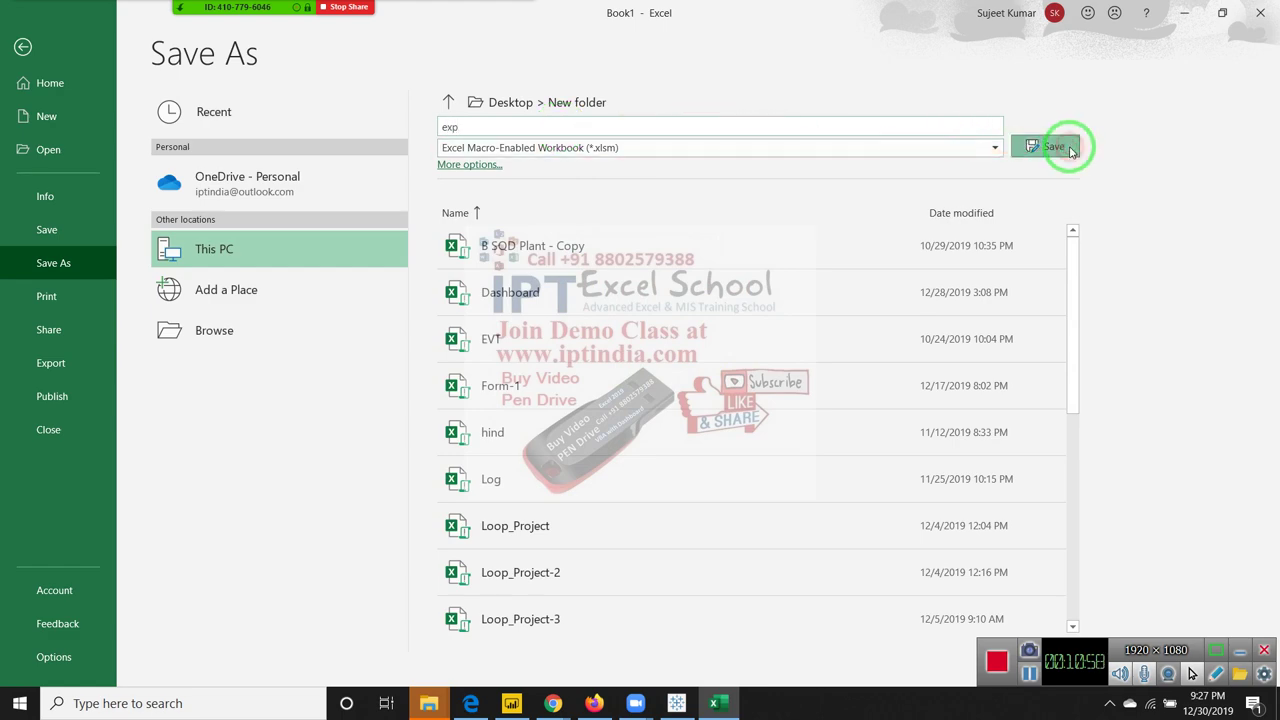